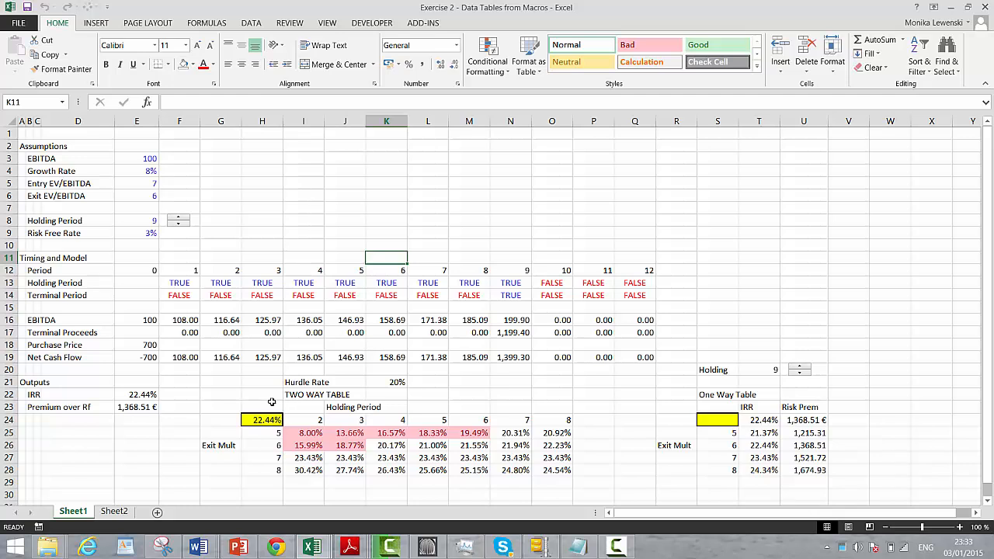
# Examine the data table formula inside the two-way table of IRR by holding period and exit multiple
pyautogui.press('Down')
pyautogui.press('Down')
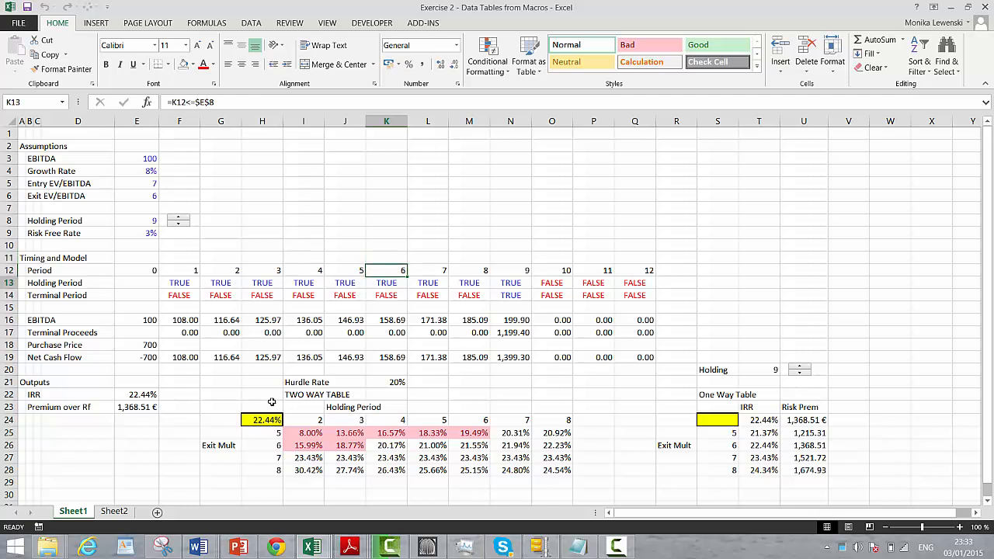
pyautogui.press('Down')
pyautogui.press('Down')
pyautogui.press('Down')
pyautogui.press('Down')
pyautogui.press('Down')
pyautogui.press('Down')
pyautogui.press('Down')
pyautogui.press('Down')
pyautogui.press('Down')
pyautogui.press('Down')
pyautogui.press('Down')
pyautogui.press('Down')
pyautogui.press('Down')
pyautogui.press('Down')
pyautogui.press('Down')
pyautogui.press('Down')
pyautogui.press('Up')
# Cut the range G20:U29 on Sheet1, covering both the two-way and the one-way table
pyautogui.press('Up')
pyautogui.press('Up')
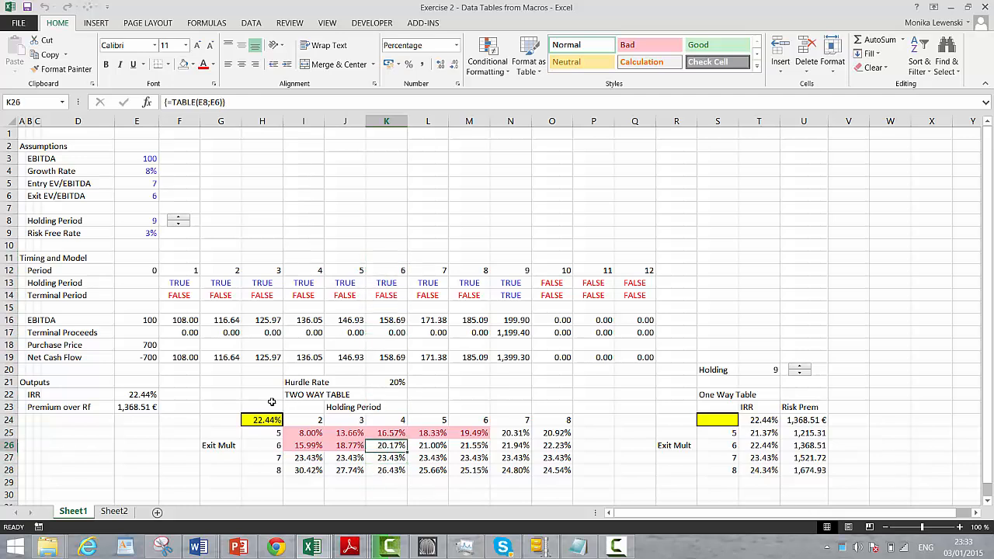
pyautogui.press('Up')
pyautogui.press('Up')
pyautogui.press('Up')
pyautogui.press('Left')
pyautogui.press('Left')
pyautogui.press('Left')
pyautogui.press('Up')
pyautogui.press('Up')
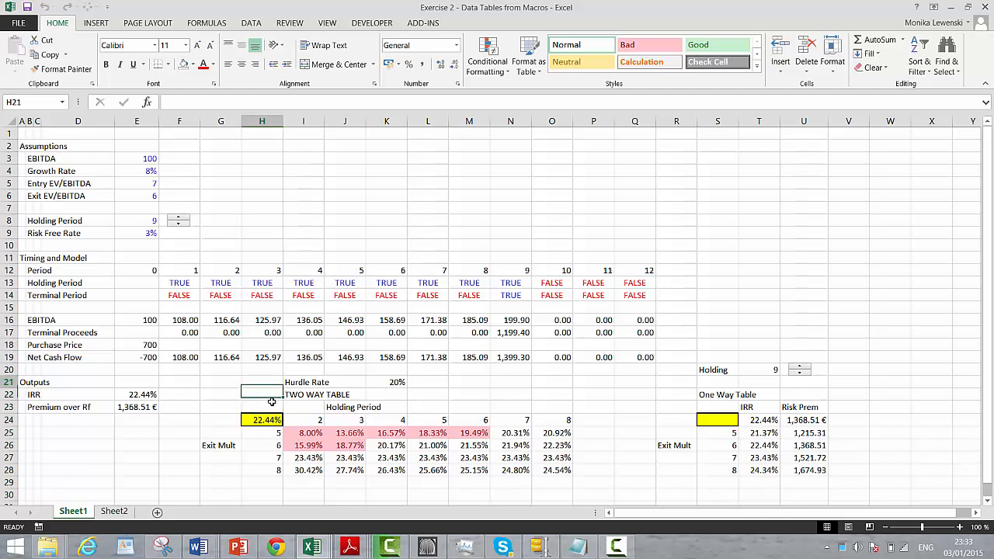
pyautogui.press('Left')
pyautogui.press('Up')
pyautogui.hotkey('shift', 'Down')
pyautogui.hotkey('shift', 'Down')
pyautogui.hotkey('shift', 'Down')
pyautogui.hotkey('shift', 'Down')
pyautogui.hotkey('shift', 'Down')
pyautogui.hotkey('shift', 'Down')
pyautogui.hotkey('shift', 'Down')
pyautogui.hotkey('shift', 'Down')
pyautogui.hotkey('shift', 'Down')
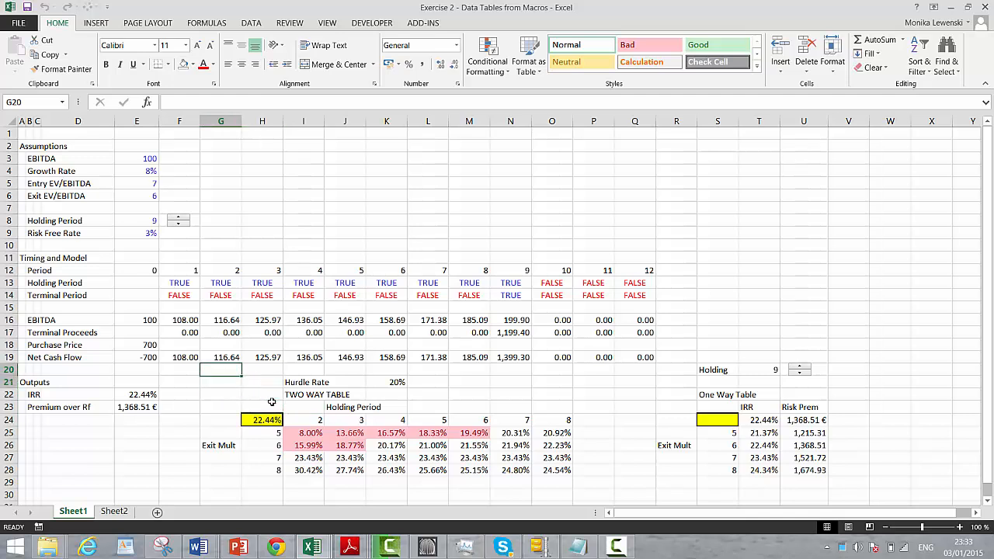
pyautogui.hotkey('shift', 'Right')
pyautogui.hotkey('shift', 'Right')
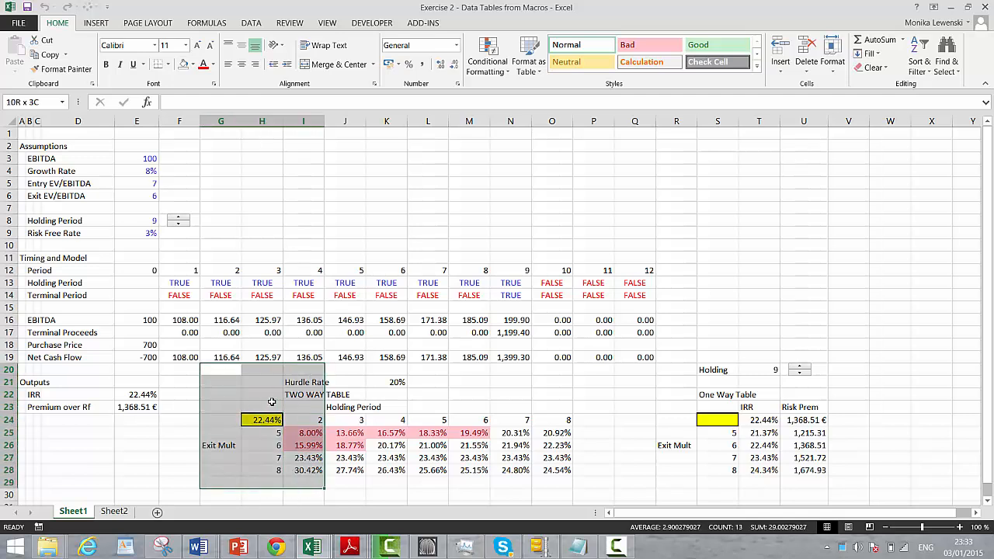
pyautogui.hotkey('shift', 'Right')
pyautogui.hotkey('shift', 'Right')
pyautogui.hotkey('shift', 'Right')
pyautogui.hotkey('shift', 'Right')
pyautogui.hotkey('shift', 'Right')
pyautogui.hotkey('shift', 'Right')
pyautogui.hotkey('shift', 'Right')
pyautogui.hotkey('shift', 'Right')
pyautogui.hotkey('shift', 'Right')
pyautogui.hotkey('shift', 'Right')
pyautogui.hotkey('shift', 'Right')
pyautogui.hotkey('shift', 'Right')
pyautogui.hotkey('shift', 'Right')
pyautogui.hotkey('shift', 'Left')
pyautogui.hotkey('shift', 'Left')
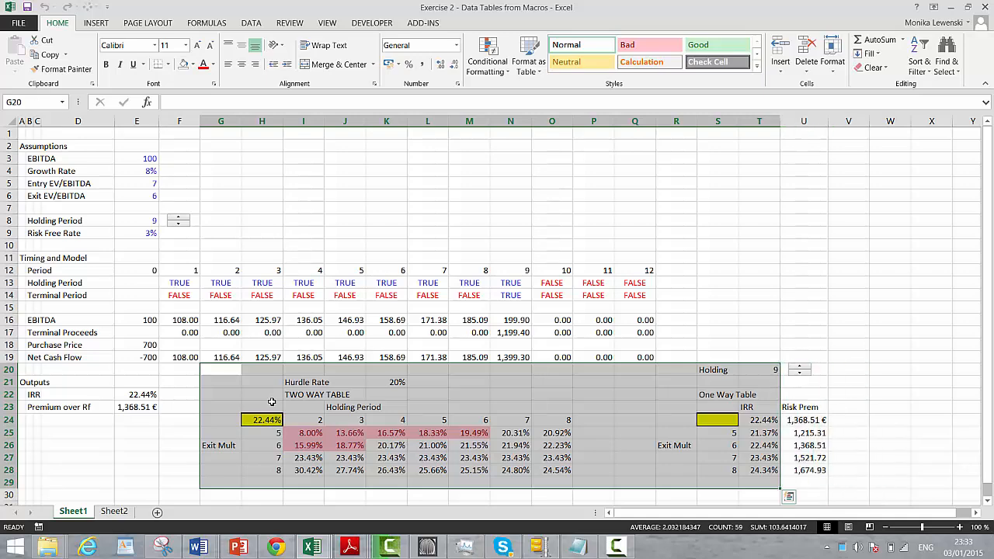
pyautogui.hotkey('shift', 'Right')
pyautogui.hotkey('ctrl', 'c')
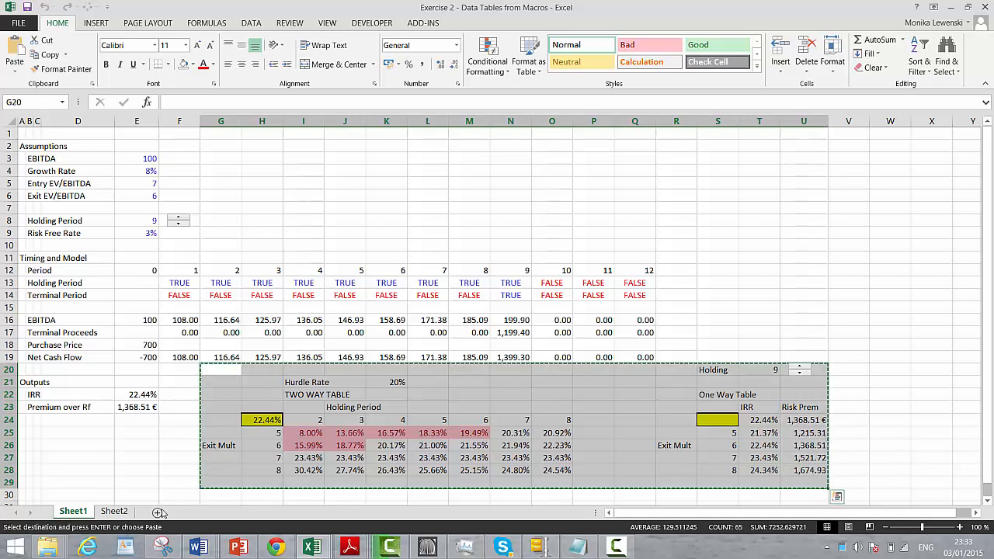
# Paste the cut tables into Sheet2 starting at cell C5
pyautogui.click(114, 511)
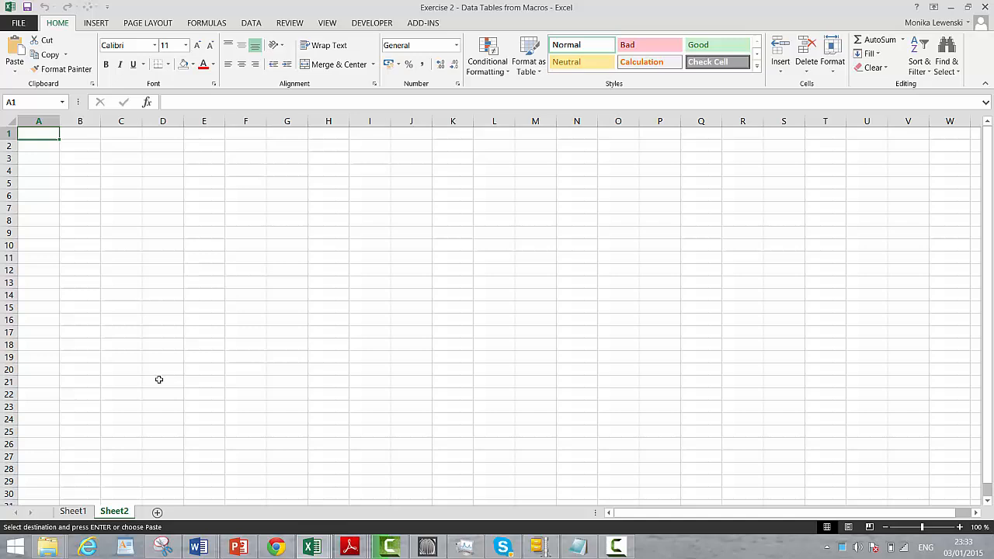
pyautogui.click(116, 185)
pyautogui.press('Return')
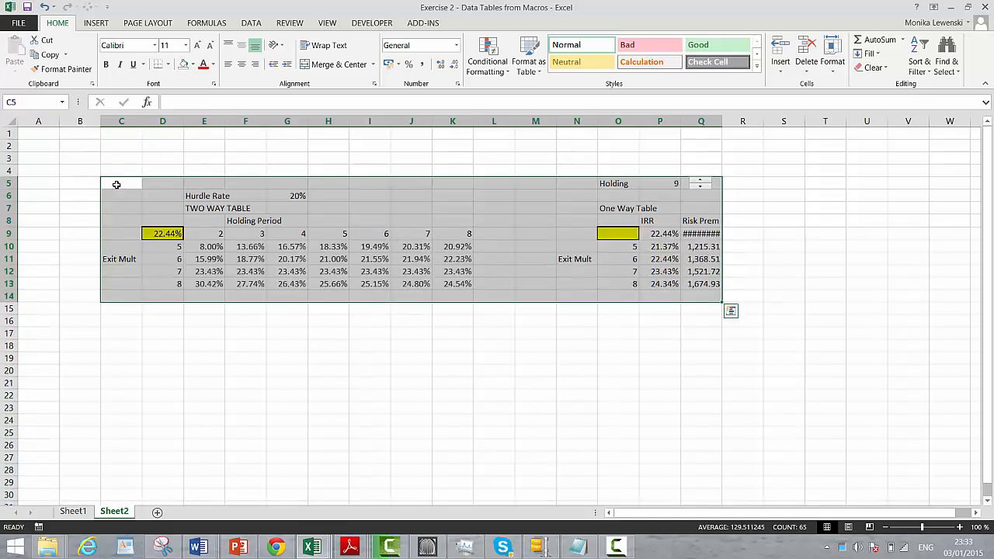
# Rename Sheet2 as Sensitivity
pyautogui.doubleClick(112, 511)
pyautogui.write('Sensitivity')
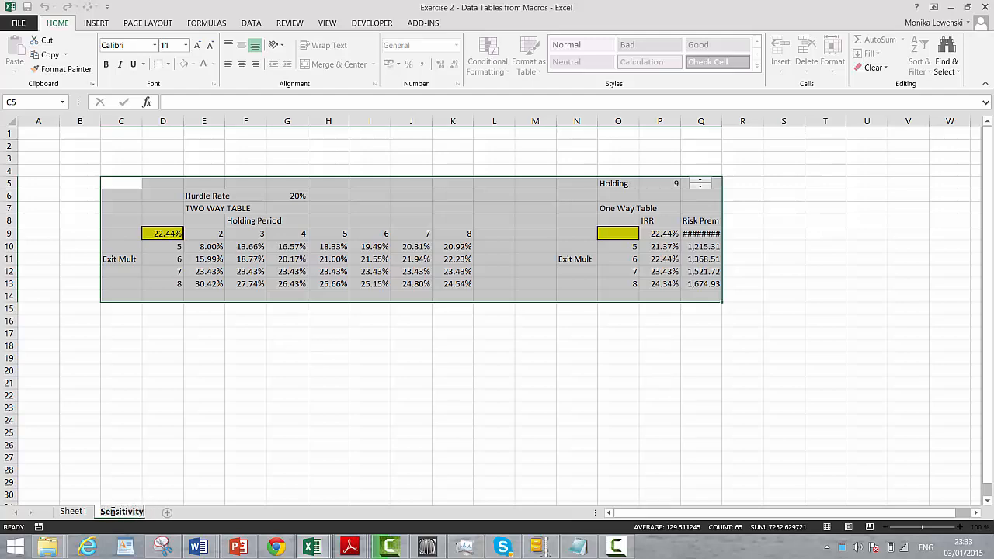
pyautogui.press('Return')
# Rename Sheet1 as Model Sheet
pyautogui.click(73, 512)
pyautogui.doubleClick(73, 512)
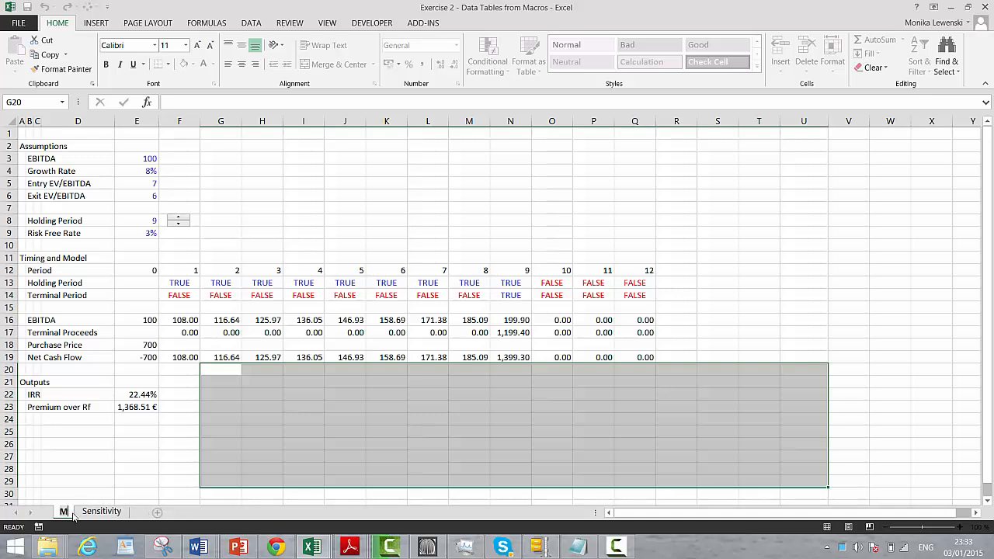
pyautogui.write('Model')
pyautogui.press('Return')
pyautogui.write('S')
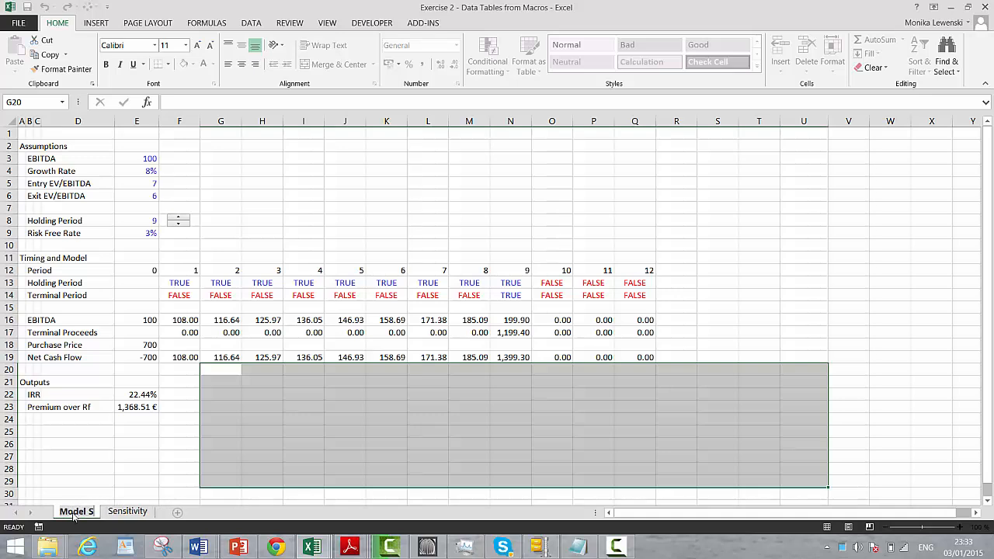
pyautogui.write('heet')
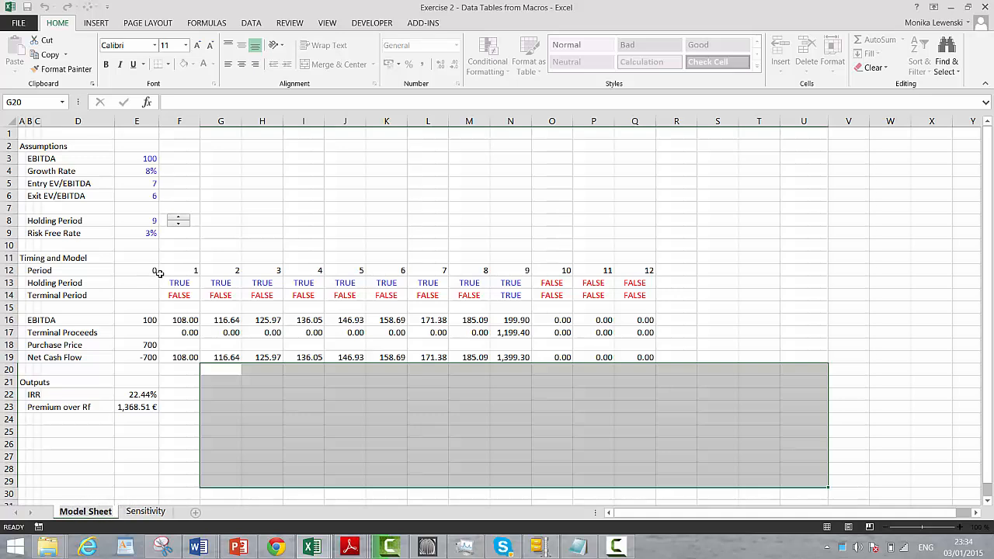
pyautogui.click(174, 233)
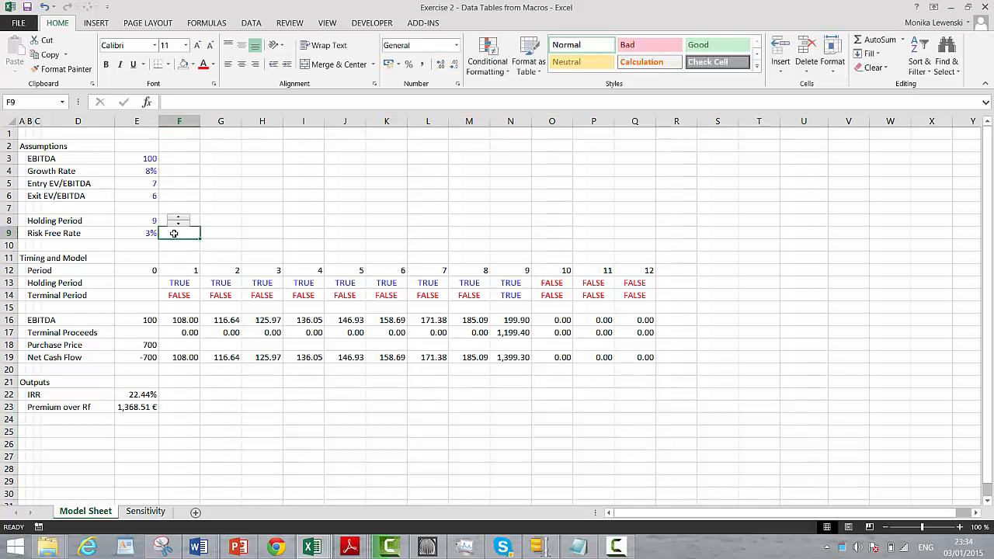
# On the Sensitivity sheet, raise the holding period to 10 with the spinner beside the Holding value
pyautogui.click(146, 511)
pyautogui.click(245, 333)
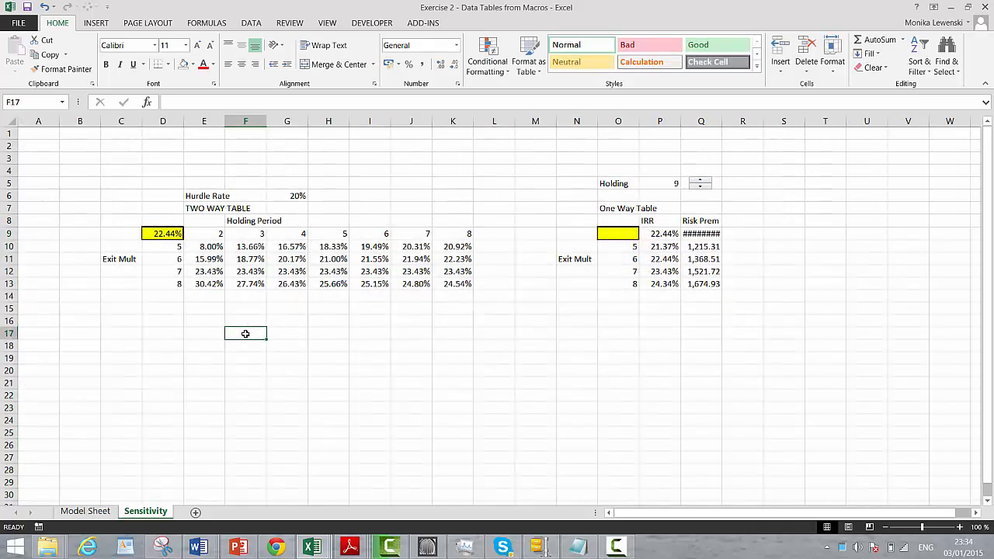
pyautogui.click(699, 180)
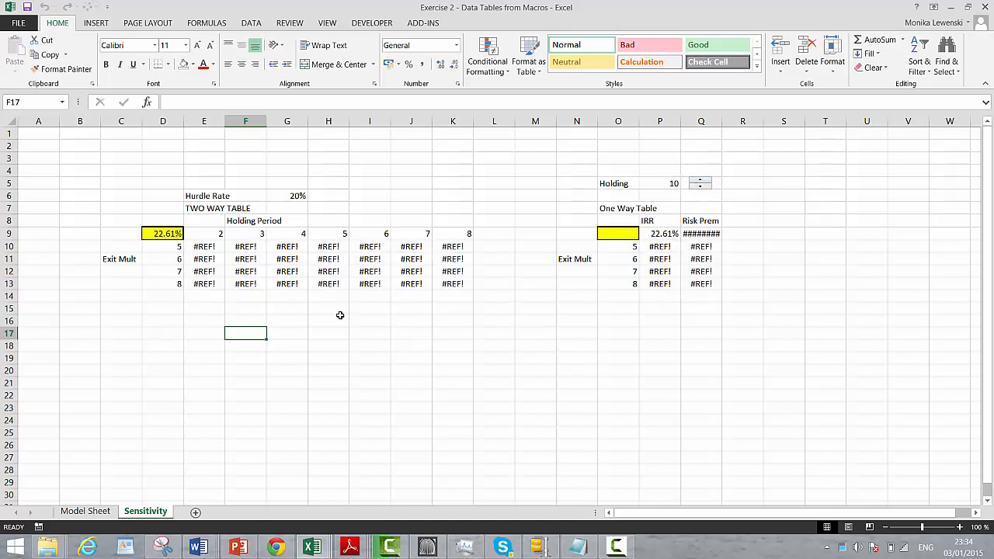
# Clear the broken two-way table results in E10:K13
pyautogui.press('Up')
pyautogui.press('Up')
pyautogui.press('Up')
pyautogui.press('Up')
pyautogui.press('Up')
pyautogui.press('Up')
pyautogui.press('Up')
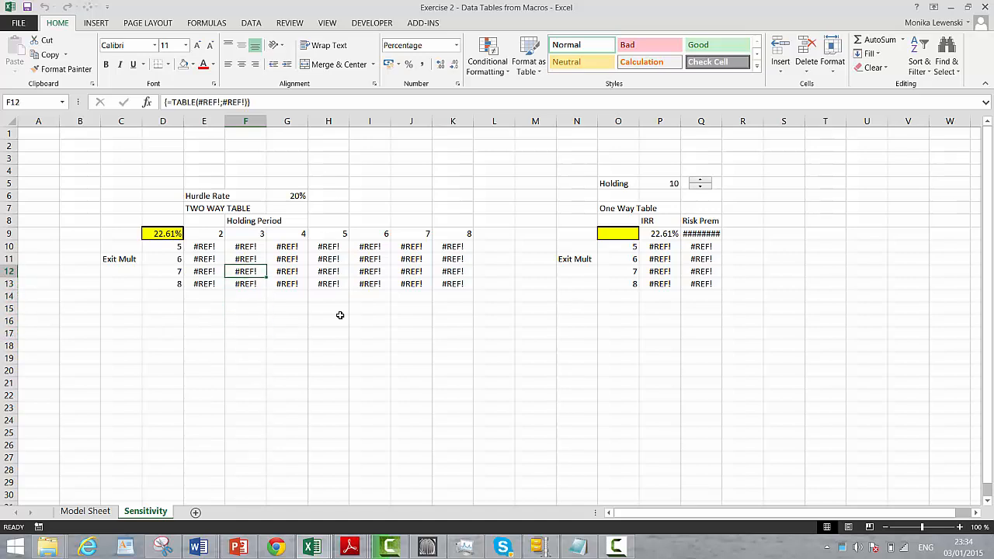
pyautogui.press('Left')
pyautogui.hotkey('shift', 'Down')
pyautogui.hotkey('shift', 'Down')
pyautogui.hotkey('shift', 'Down')
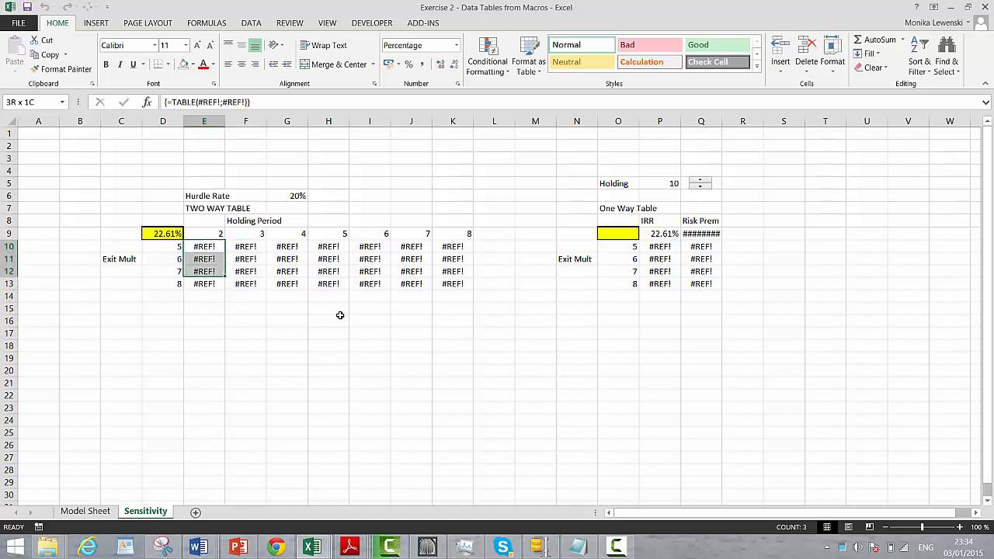
pyautogui.hotkey('shift', 'Right')
pyautogui.hotkey('shift', 'Right')
pyautogui.hotkey('shift', 'Right')
pyautogui.hotkey('shift', 'Right')
pyautogui.hotkey('shift', 'Right')
pyautogui.hotkey('shift', 'Right')
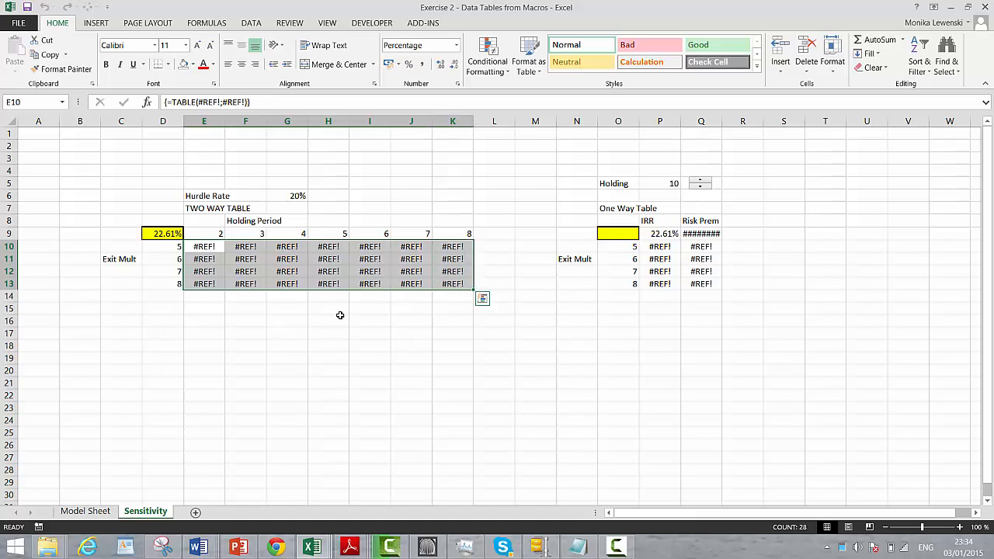
pyautogui.press('Delete')
# Clear the broken one-way table results in P10:Q13 under IRR and Risk Prem
pyautogui.press('Up')
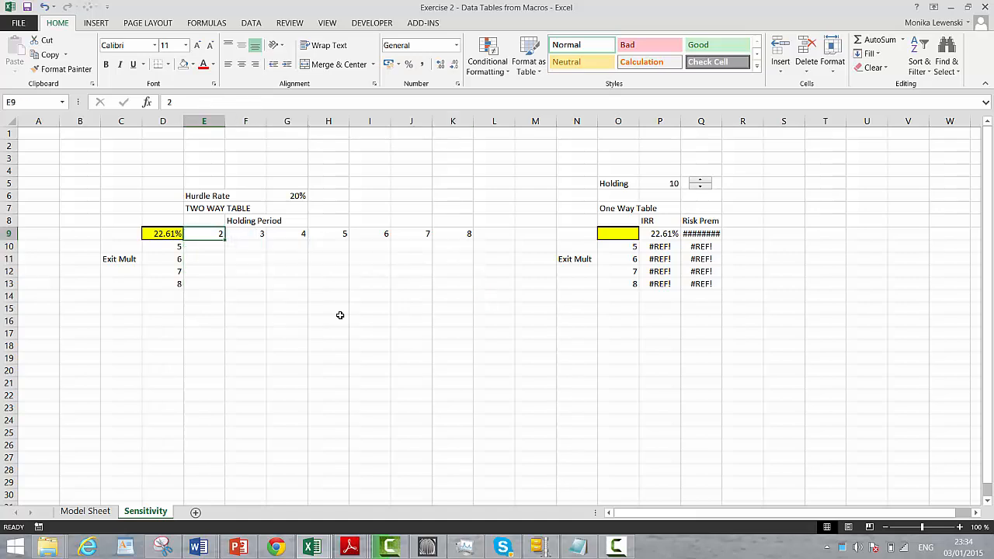
pyautogui.press('Left')
pyautogui.press('Left')
pyautogui.press('Right')
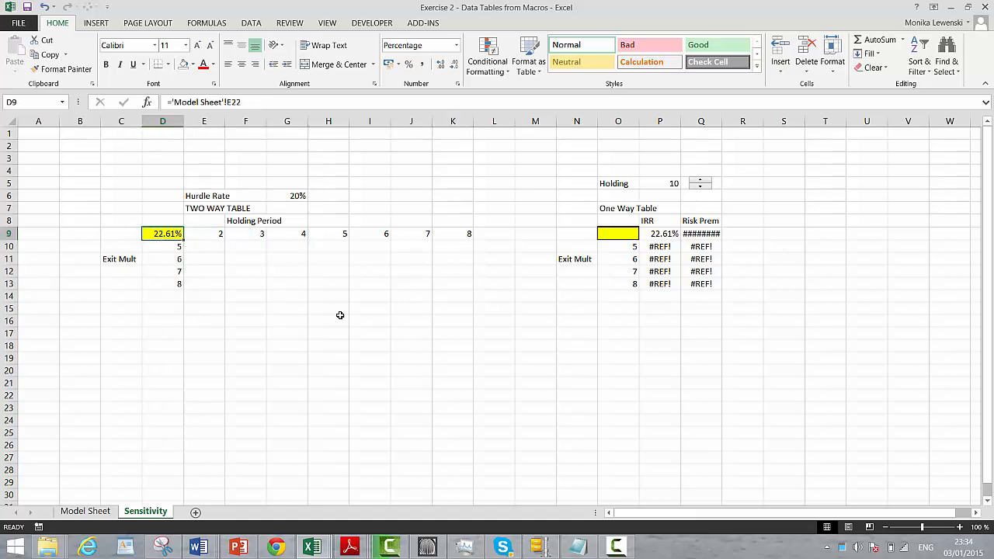
pyautogui.press('Right')
pyautogui.press('Left')
pyautogui.press('Right')
pyautogui.press('Right')
pyautogui.press('Right')
pyautogui.press('Right')
pyautogui.press('Right')
pyautogui.press('Right')
pyautogui.press('Right')
pyautogui.press('Right')
pyautogui.press('Right')
pyautogui.press('Right')
pyautogui.press('Right')
pyautogui.press('Right')
pyautogui.press('Right')
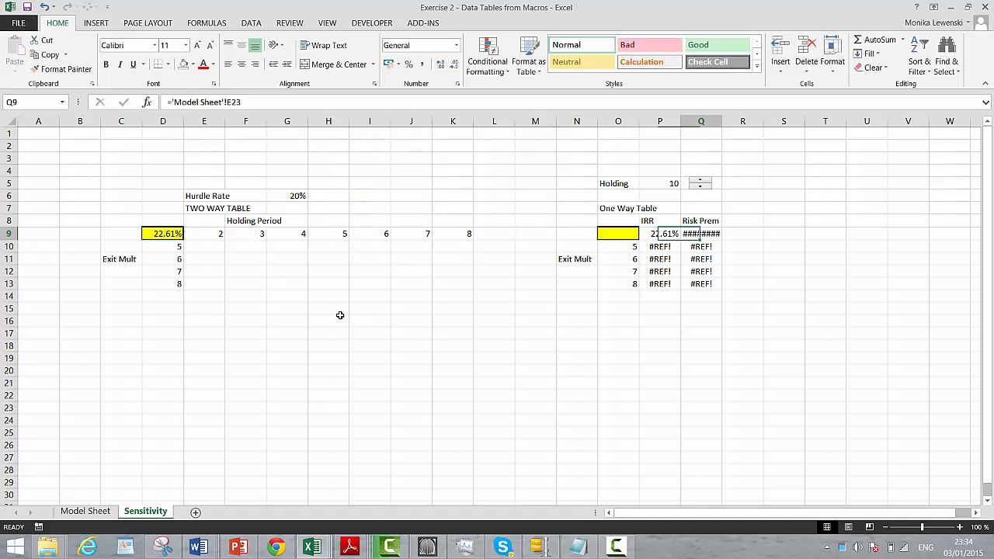
pyautogui.press('Left')
pyautogui.press('Down')
pyautogui.hotkey('shift', 'Down')
pyautogui.hotkey('shift', 'Down')
pyautogui.hotkey('shift', 'Down')
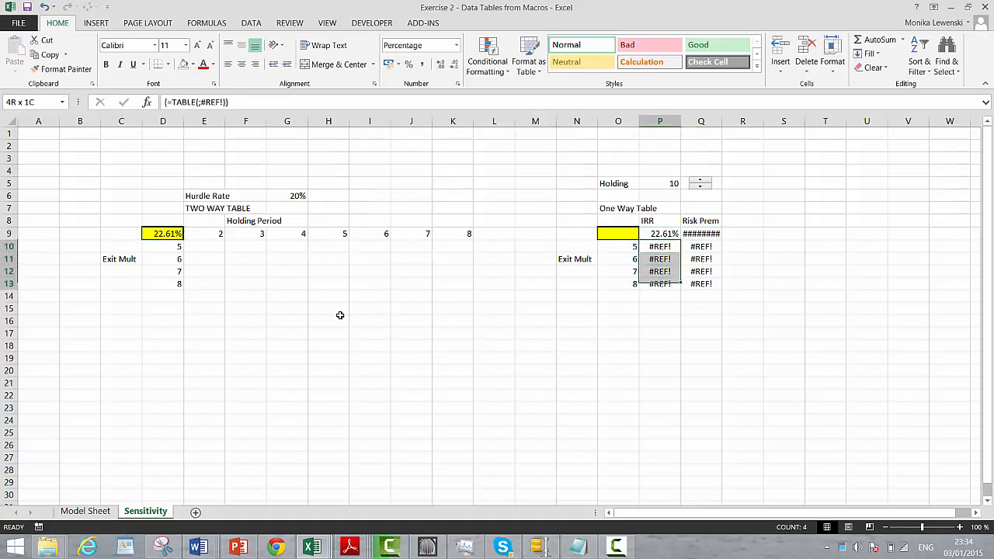
pyautogui.hotkey('shift', 'Right')
pyautogui.press('Delete')
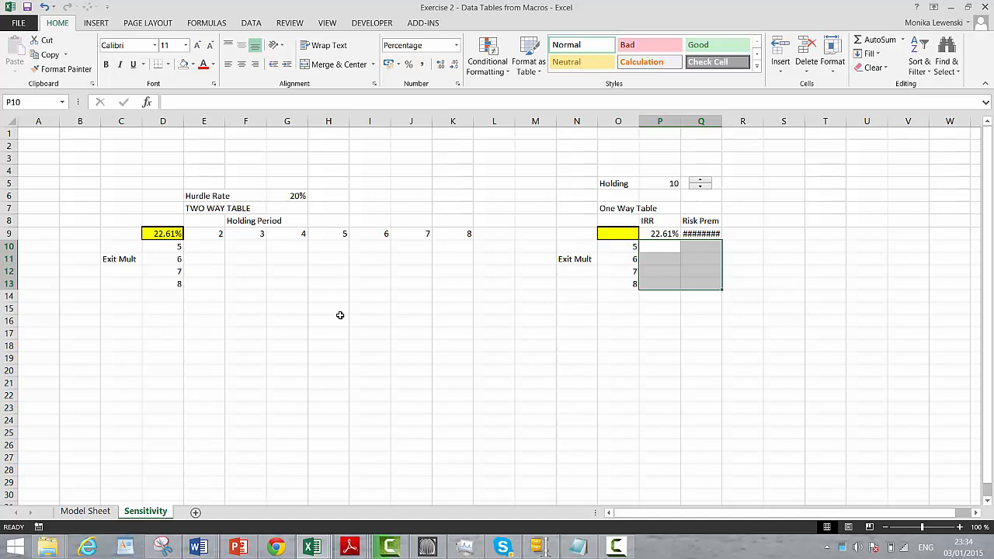
# Copy the IRR portion of the one-way table, N8:P13, including its exit multiples
pyautogui.press('Up')
pyautogui.press('Up')
pyautogui.press('Left')
pyautogui.press('Left')
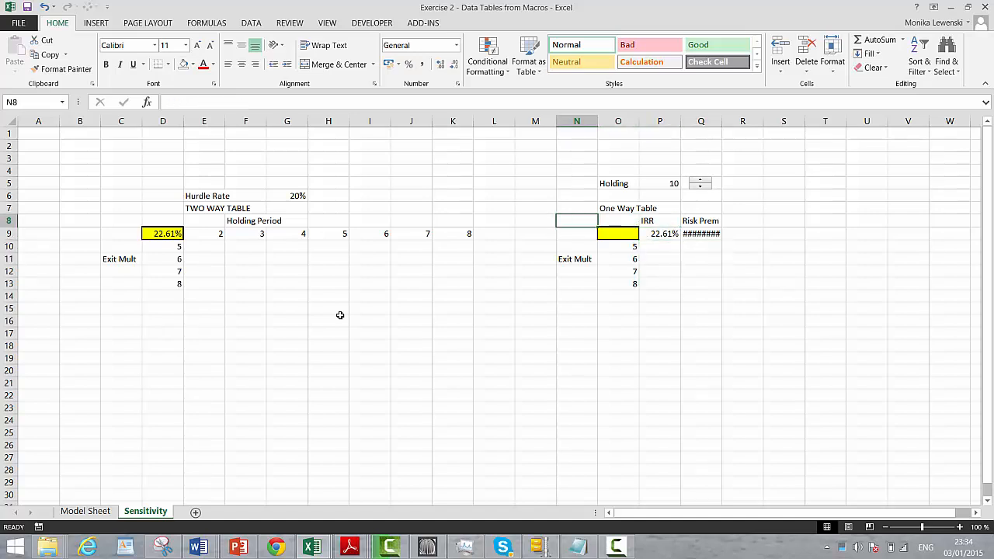
pyautogui.press('Left')
pyautogui.press('Right')
pyautogui.hotkey('shift', 'Right')
pyautogui.hotkey('shift', 'Right')
pyautogui.hotkey('shift', 'Down')
pyautogui.hotkey('shift', 'Down')
pyautogui.hotkey('shift', 'Down')
pyautogui.hotkey('shift', 'Down')
pyautogui.hotkey('shift', 'Down')
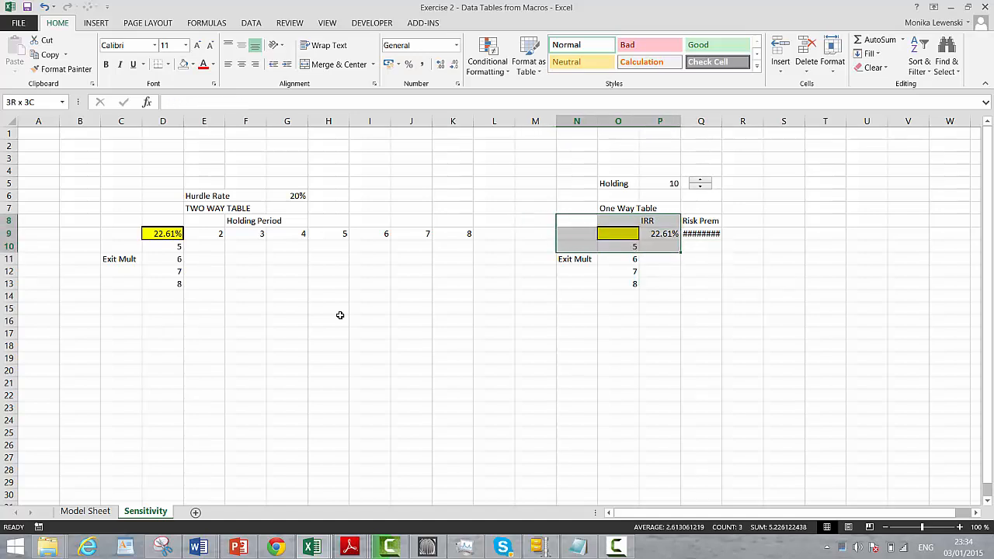
pyautogui.hotkey('ctrl', 'c')
# Paste the copied one-way table block below the two-way table, starting at cell E20
pyautogui.press('Down')
pyautogui.press('Down')
pyautogui.press('Down')
pyautogui.press('Down')
pyautogui.press('Down')
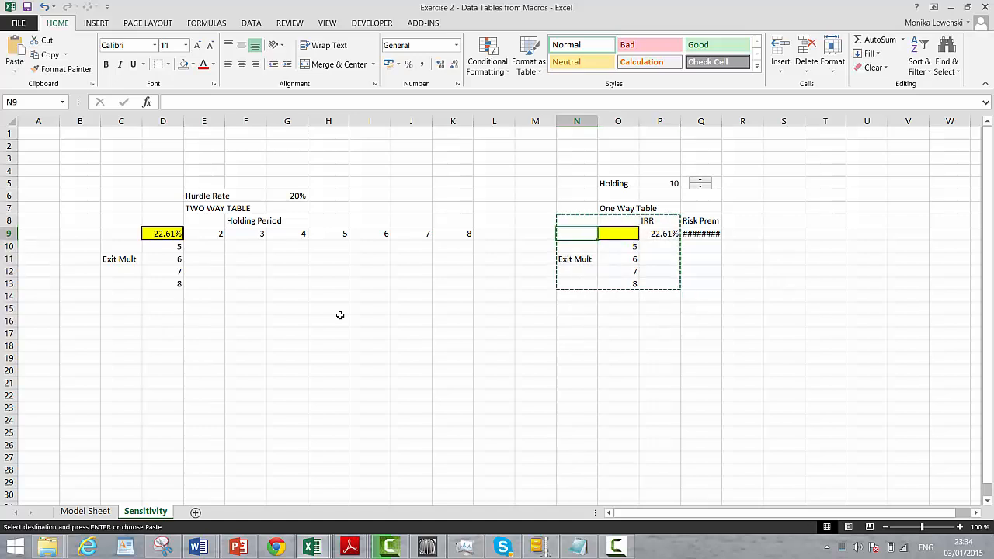
pyautogui.press('Down')
pyautogui.press('Down')
pyautogui.press('Down')
pyautogui.press('Down')
pyautogui.press('Down')
pyautogui.press('Left')
pyautogui.press('Left')
pyautogui.press('Left')
pyautogui.press('Left')
pyautogui.press('Left')
pyautogui.press('Left')
pyautogui.press('Left')
pyautogui.press('Left')
pyautogui.press('Left')
pyautogui.press('Left')
pyautogui.press('Right')
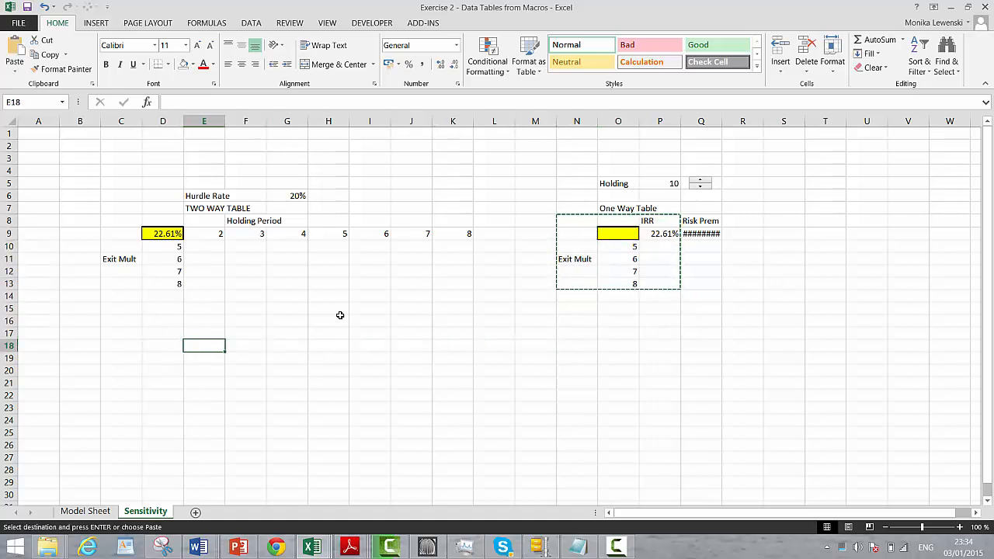
pyautogui.press('Down')
# Link cell G21 under the new IRR heading to the IRR output in E22 of Model Sheet
pyautogui.press('Down')
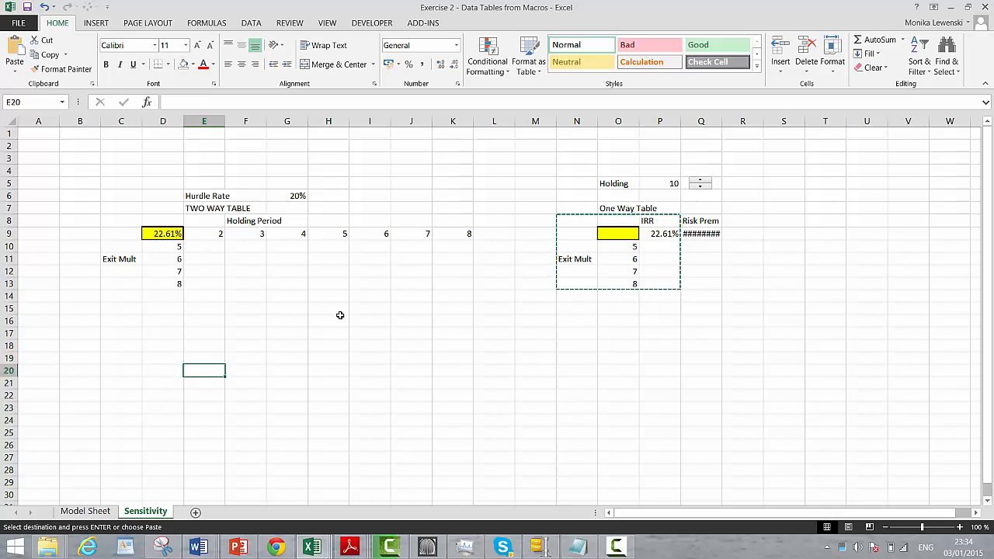
pyautogui.hotkey('ctrl', 'v')
pyautogui.press('Right')
pyautogui.press('Down')
pyautogui.press('Right')
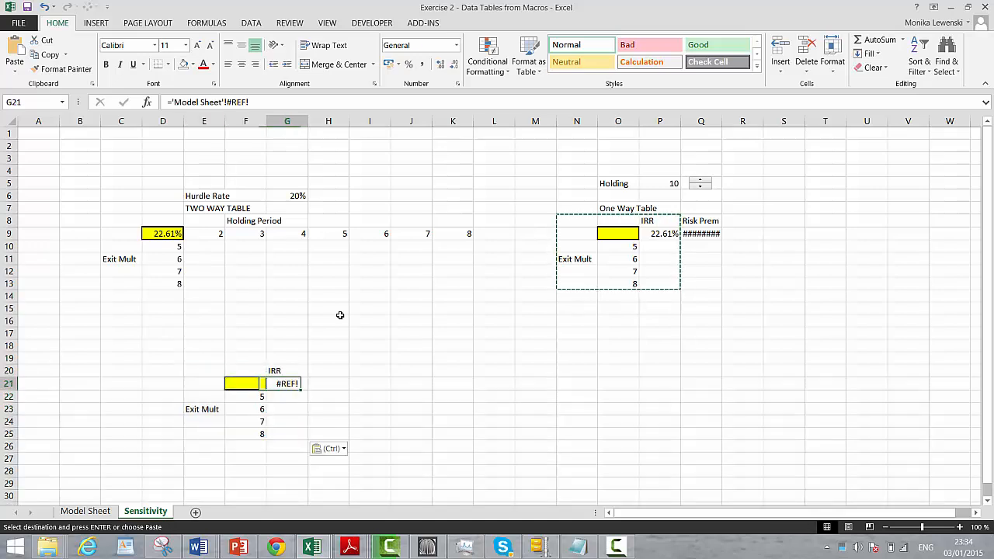
pyautogui.press('Right')
pyautogui.press('Left')
pyautogui.write('=')
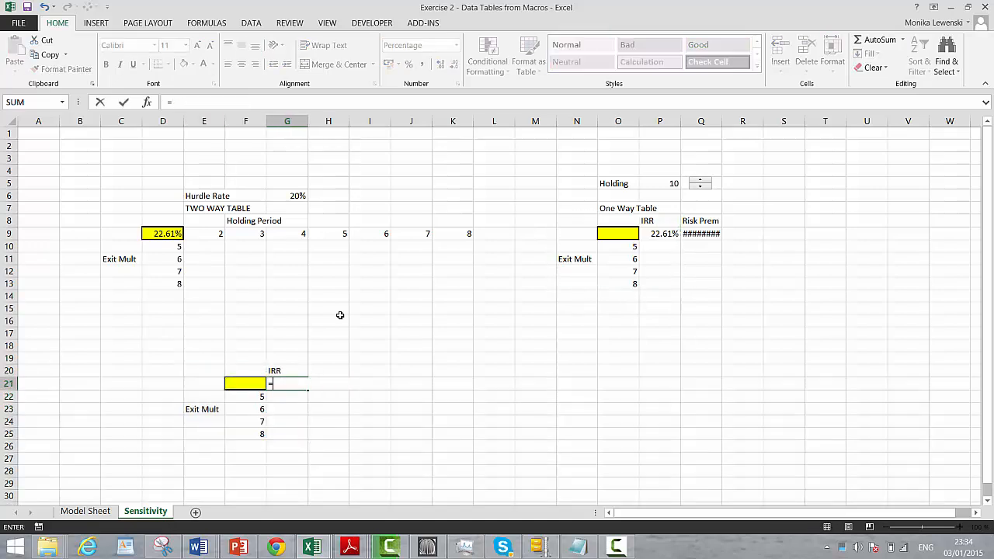
pyautogui.click(85, 511)
pyautogui.click(132, 395)
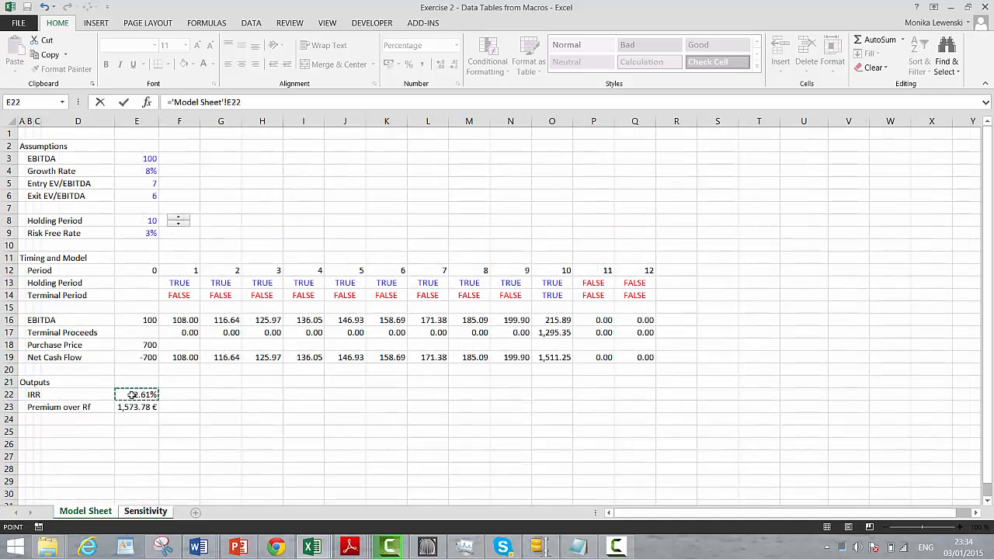
pyautogui.press('Return')
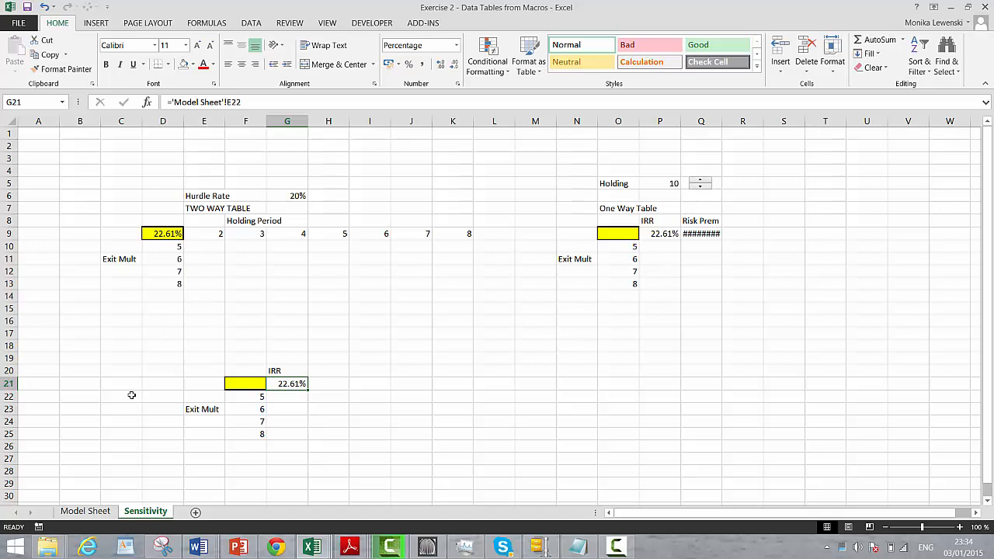
# Delete row 21, which holds the yellow corner cell and IRR link of the pasted table
pyautogui.press('Up')
pyautogui.press('Down')
pyautogui.press('Delete')
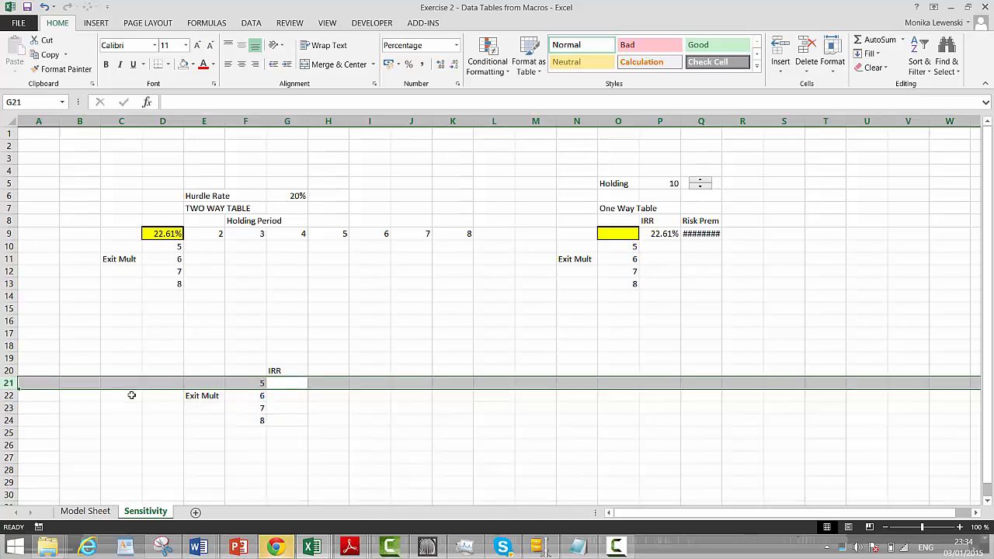
pyautogui.hotkey('ctrl', '-')
pyautogui.press('Up')
pyautogui.press('Left')
pyautogui.press('Down')
pyautogui.press('Down')
pyautogui.press('Down')
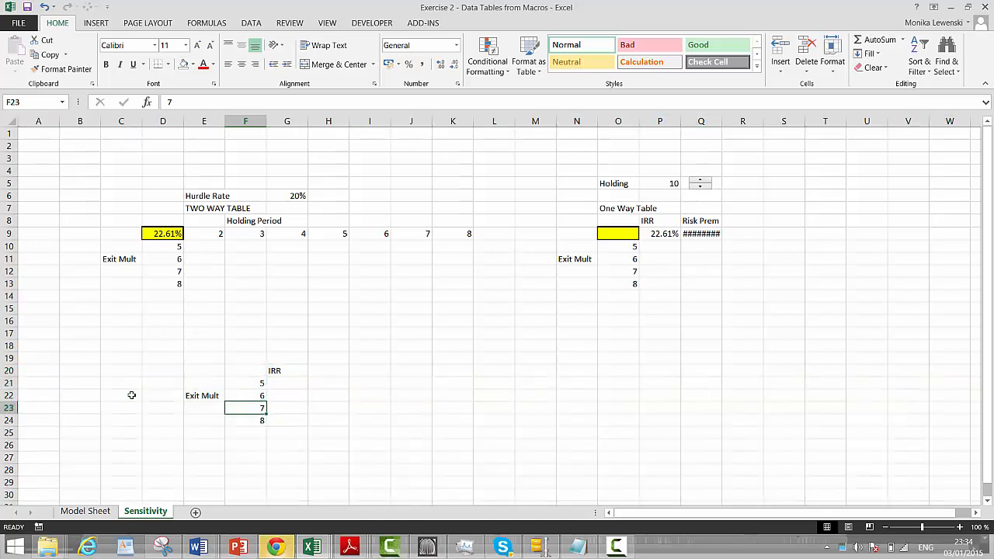
pyautogui.press('Up')
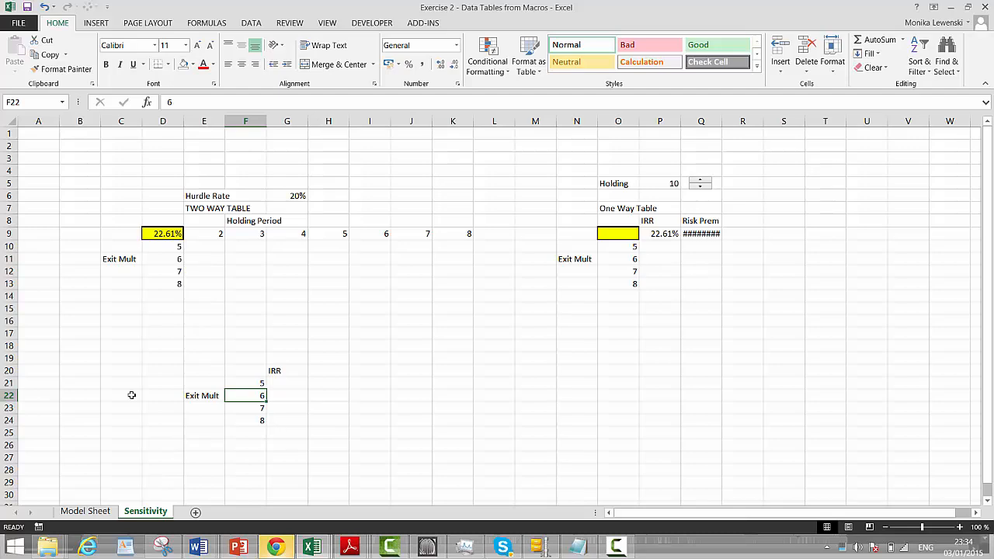
# Enter the label irr in cell F22 of Model Sheet, beside the IRR output
pyautogui.hotkey('ctrl', 'pageup')
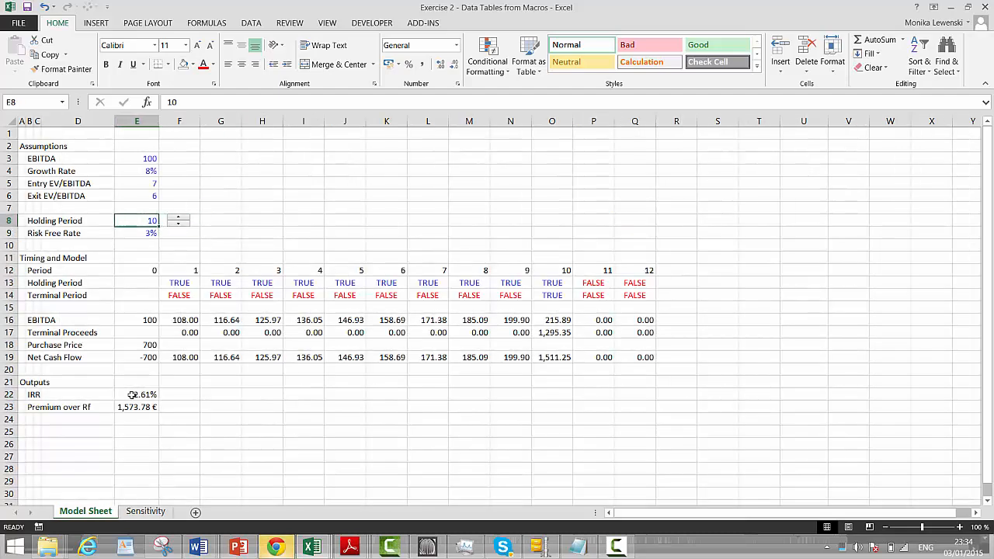
pyautogui.press('Left')
pyautogui.press('Right')
pyautogui.press('Right')
pyautogui.press('Down')
pyautogui.press('Down')
pyautogui.press('Down')
pyautogui.press('Down')
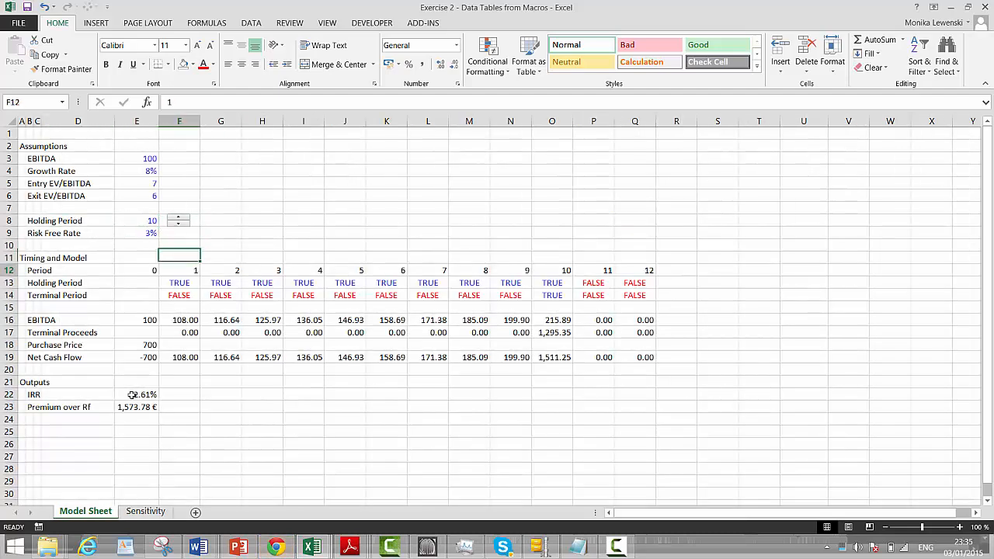
pyautogui.press('Down')
pyautogui.press('Down')
pyautogui.press('Down')
pyautogui.press('Down')
pyautogui.press('Down')
pyautogui.press('Down')
pyautogui.press('Down')
pyautogui.press('Down')
pyautogui.press('Down')
pyautogui.press('Down')
pyautogui.press('Down')
pyautogui.press('Up')
pyautogui.write('ir')
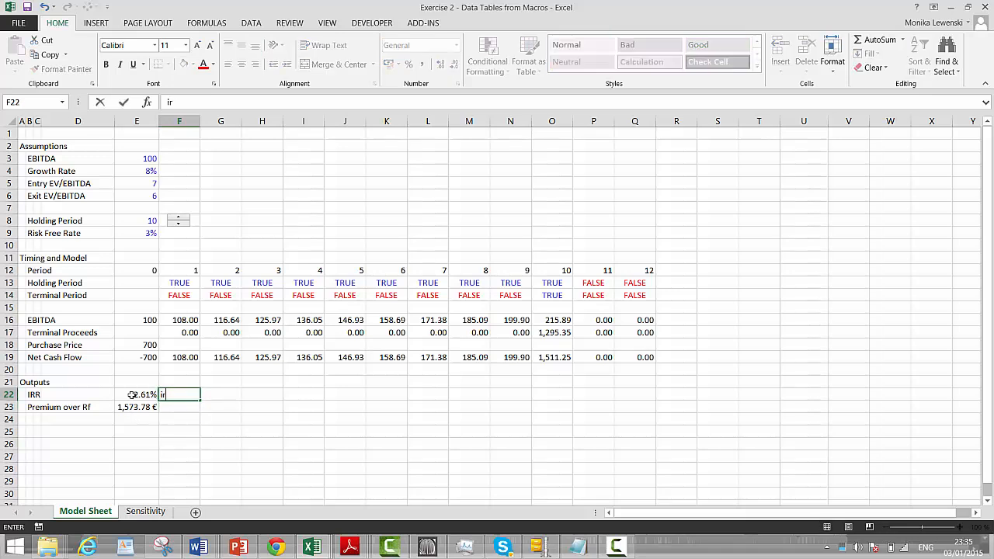
pyautogui.write('r')
pyautogui.press('Return')
# Create a name for the IRR output in E22 from the right column of selection E22:F22
pyautogui.press('Up')
pyautogui.press('Left')
pyautogui.hotkey('shift', 'Right')
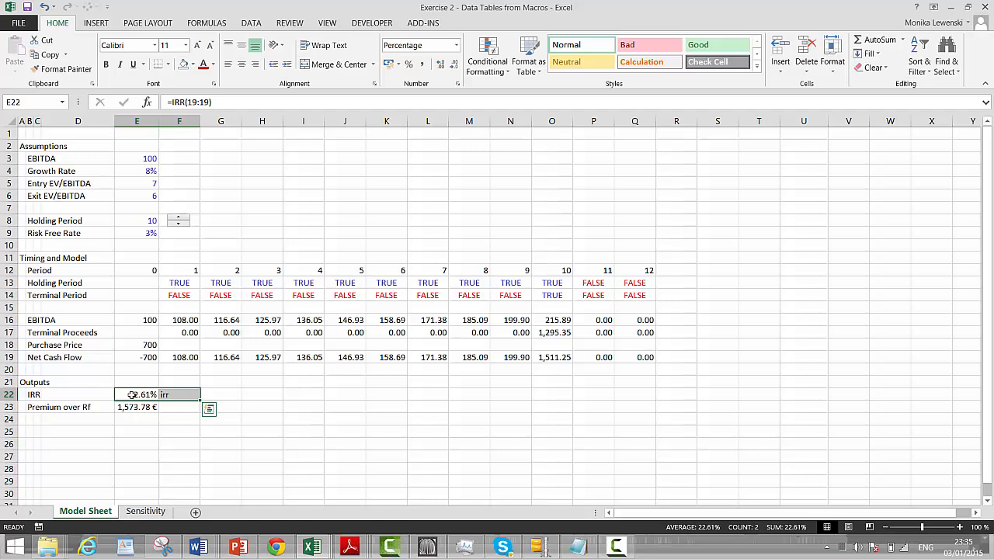
pyautogui.hotkey('ctrl', 'shift', 'F3')
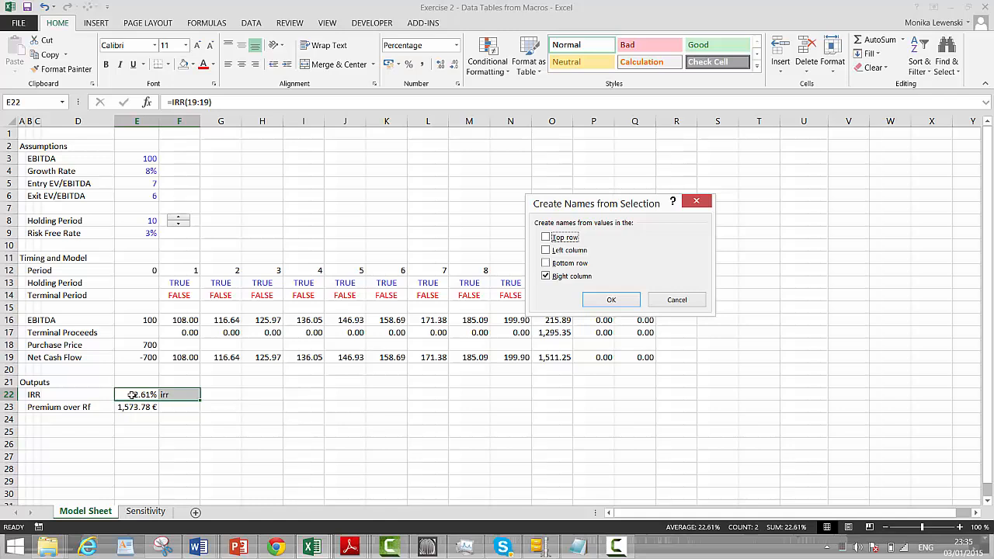
pyautogui.press('Return')
# Enter the label hold in cell F8, beside the Holding Period value
pyautogui.press('Up')
pyautogui.press('Up')
pyautogui.press('Up')
pyautogui.press('Up')
pyautogui.press('Up')
pyautogui.press('Up')
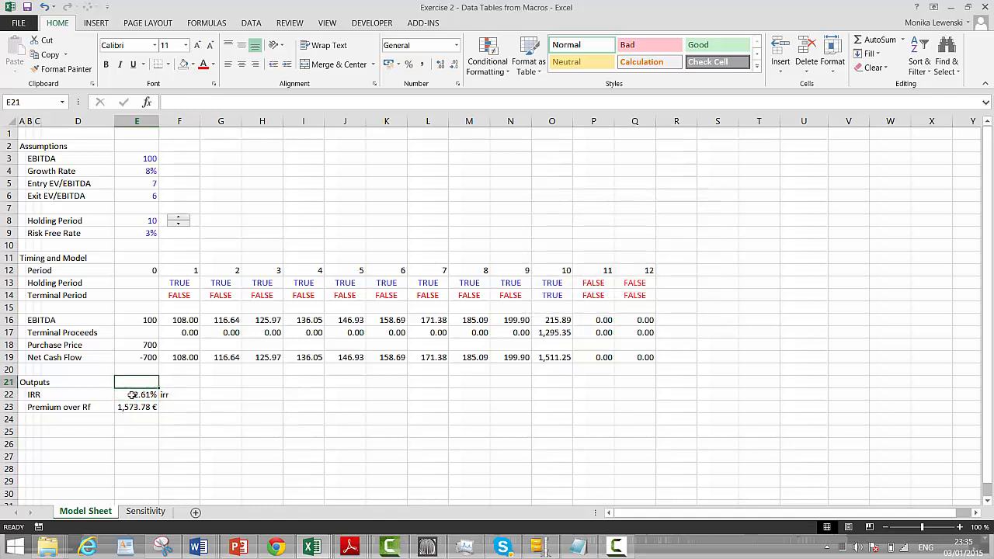
pyautogui.press('Up')
pyautogui.press('Up')
pyautogui.press('Up')
pyautogui.press('Up')
pyautogui.press('Up')
pyautogui.press('Up')
pyautogui.press('Up')
pyautogui.press('Up')
pyautogui.press('Up')
pyautogui.press('Up')
pyautogui.press('Up')
pyautogui.press('Down')
pyautogui.press('Down')
pyautogui.press('Down')
pyautogui.press('Down')
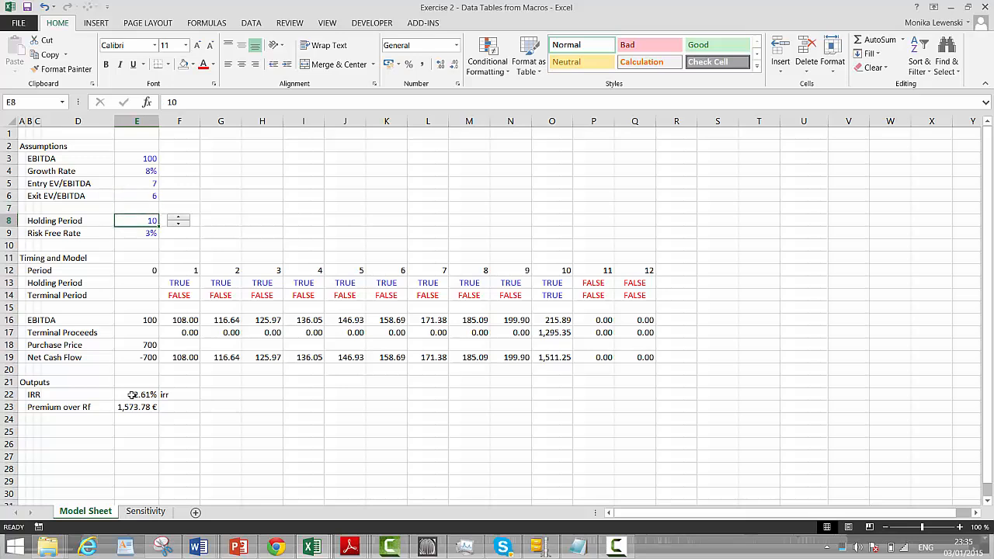
pyautogui.press('Up')
pyautogui.press('Right')
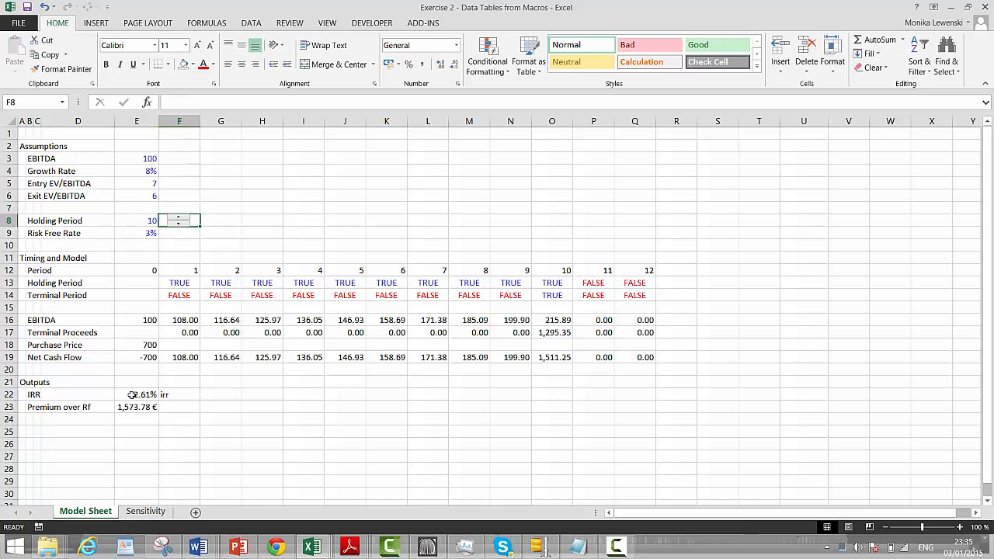
pyautogui.write('hold')
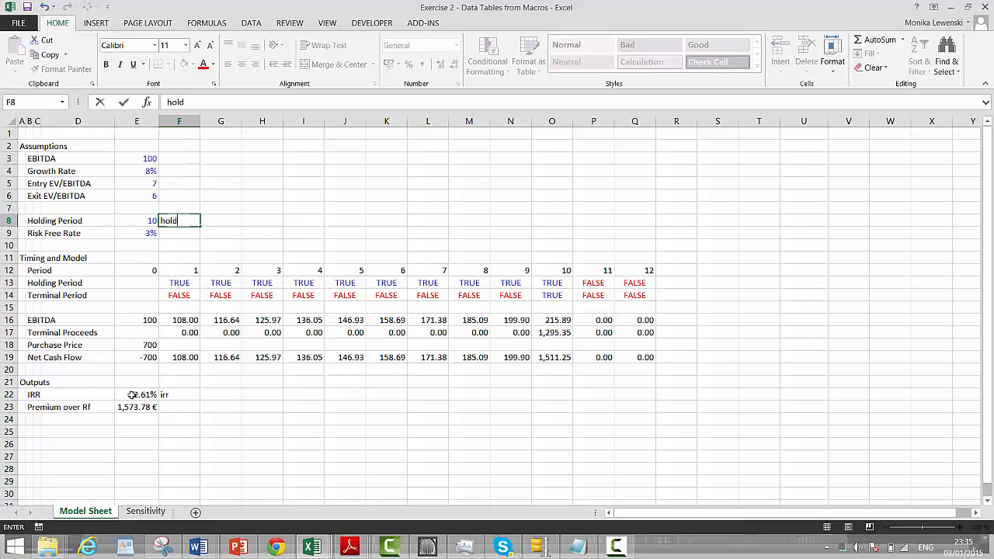
pyautogui.hotkey('ctrl', 'Return')
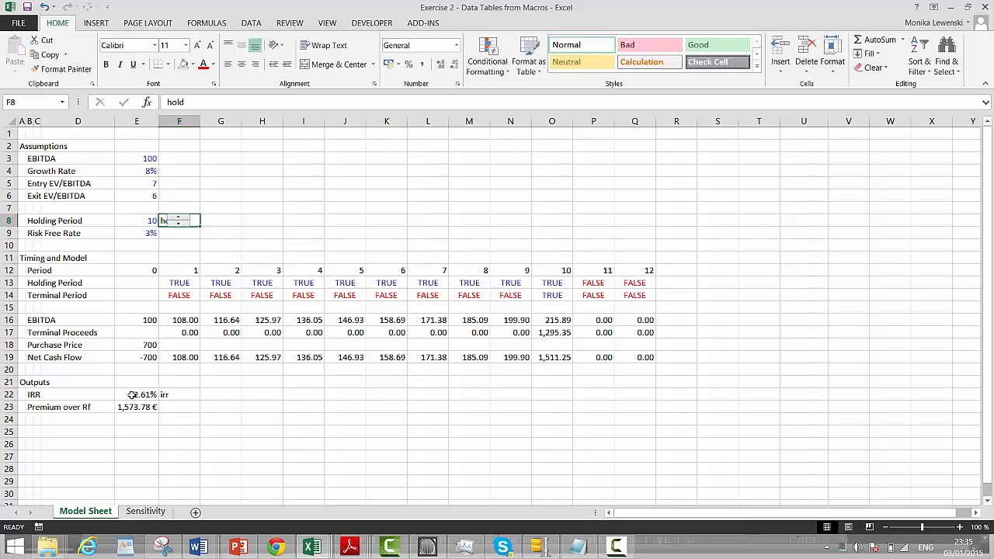
# Create a name for the Holding Period value in E8 from the right column of selection E8:F8
pyautogui.press('Left')
pyautogui.hotkey('shift', 'Right')
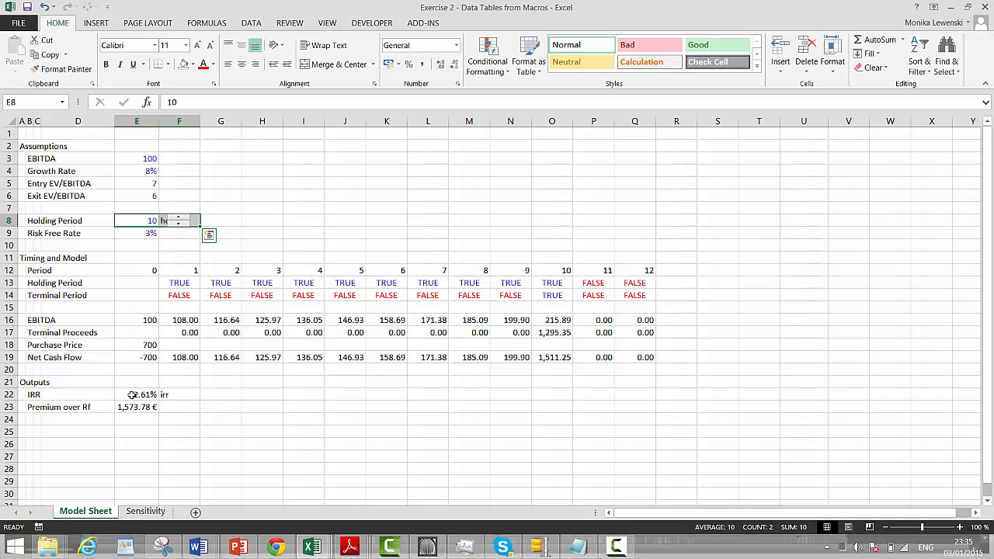
pyautogui.hotkey('ctrl', 'F3')
pyautogui.press('Escape')
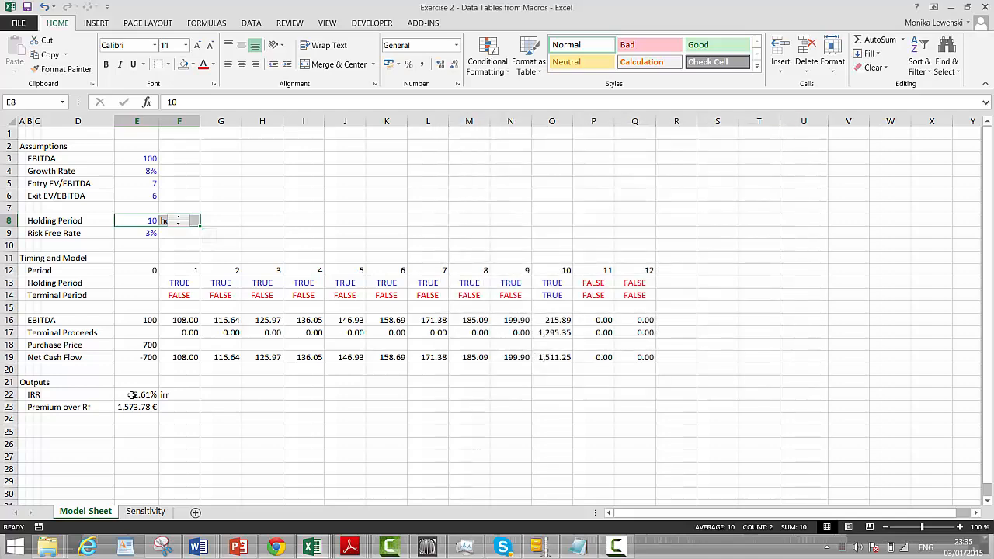
pyautogui.hotkey('ctrl', 'shift', 'F3')
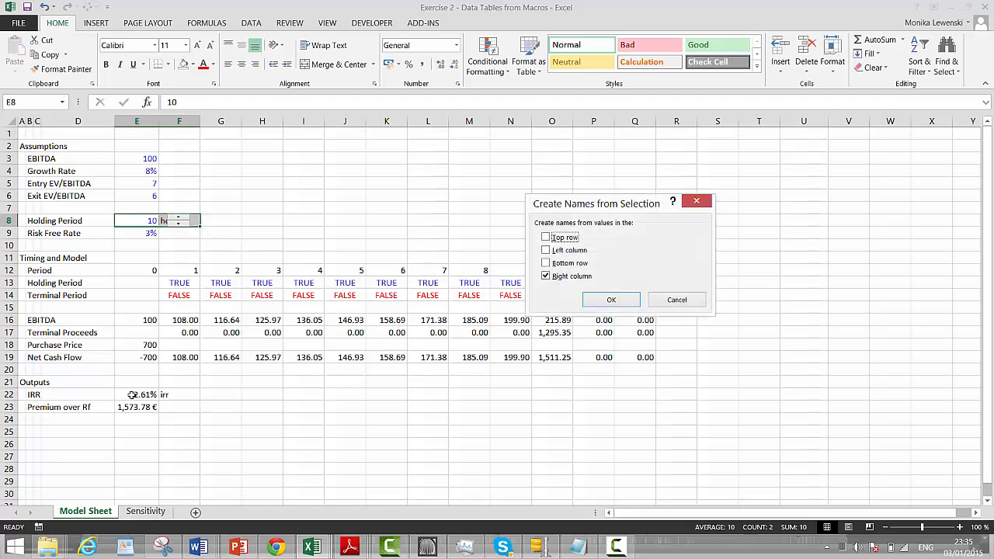
pyautogui.press('Return')
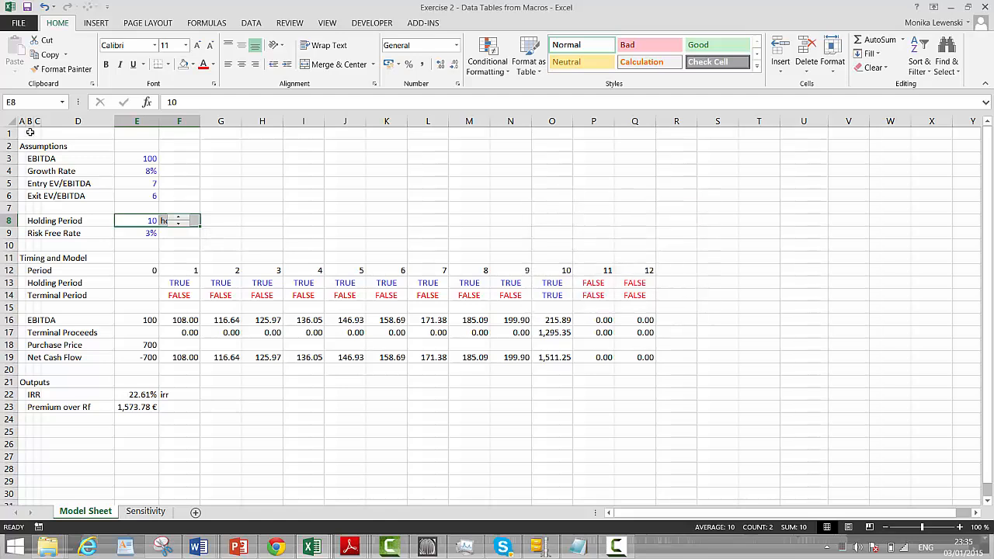
# Review the workbook's defined names and, in the Name Manager, widen the Scope column to read each name's scope
pyautogui.click(61, 102)
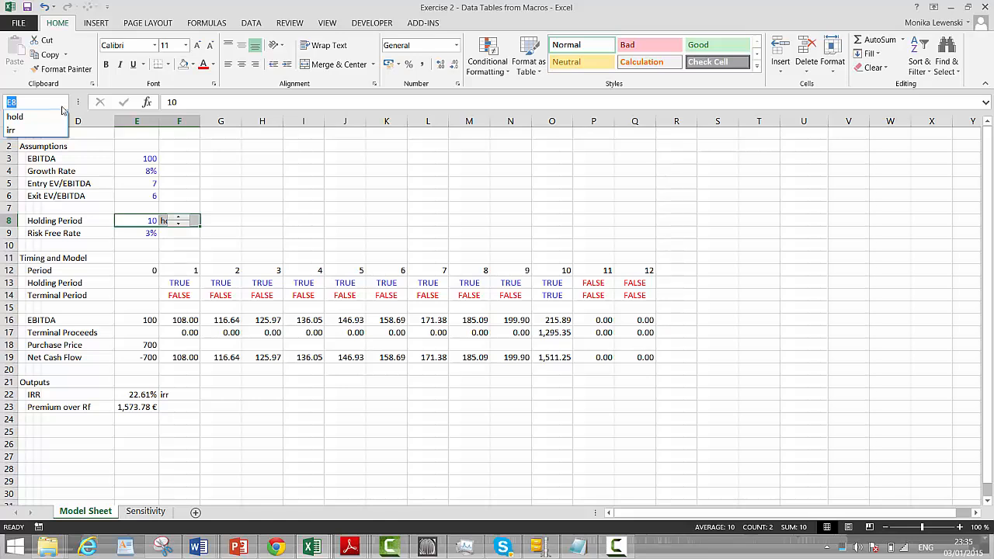
pyautogui.click(327, 214)
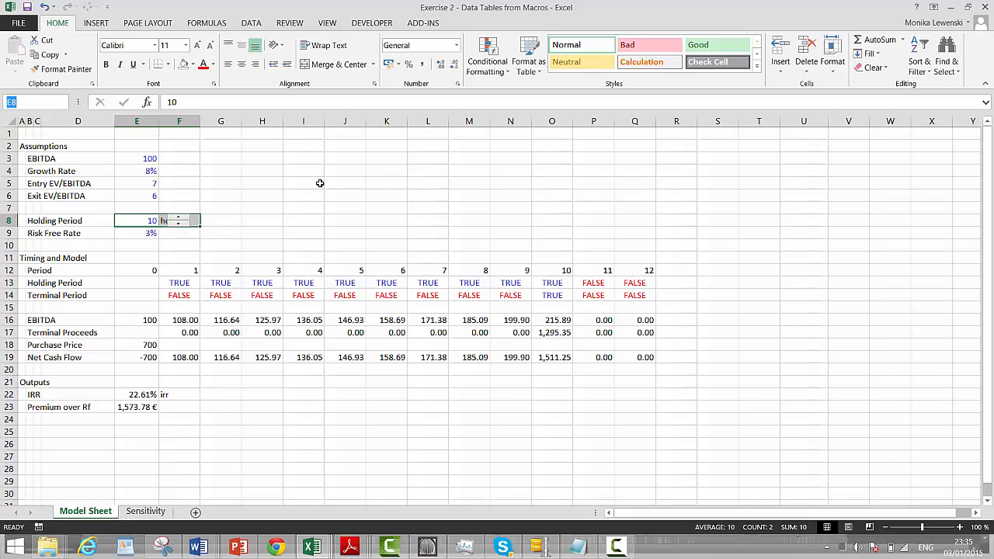
pyautogui.click(308, 169)
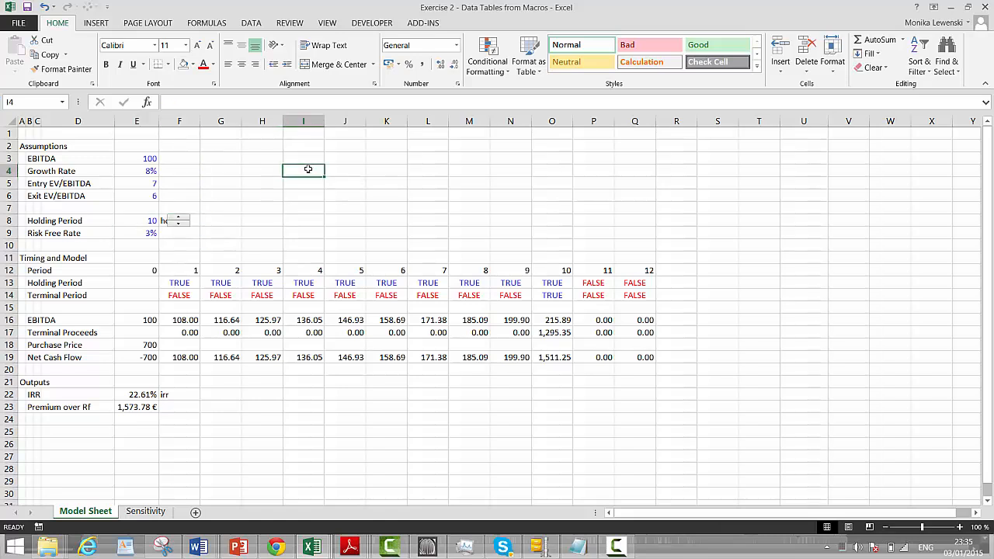
pyautogui.hotkey('ctrl', 'F3')
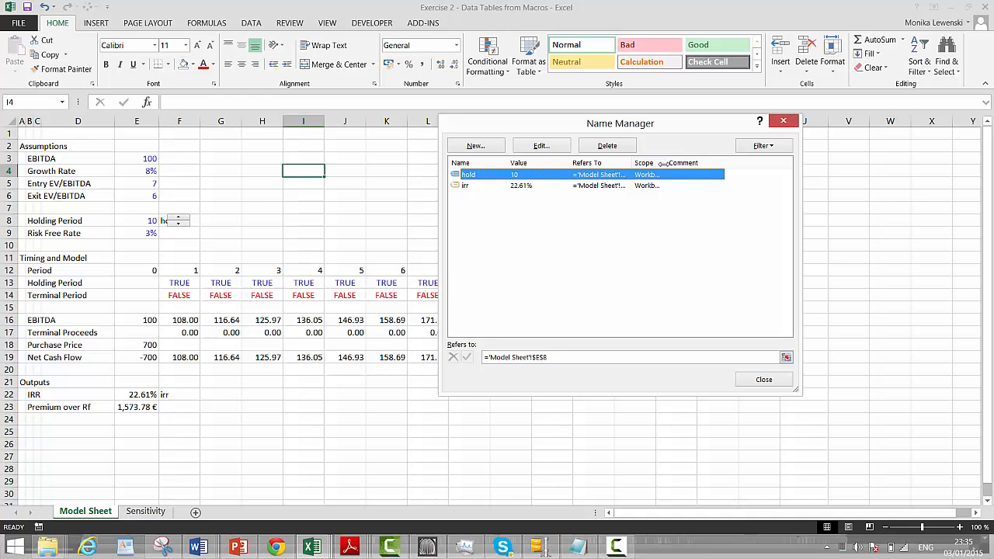
pyautogui.moveTo(662, 162); pyautogui.dragTo(689, 161)
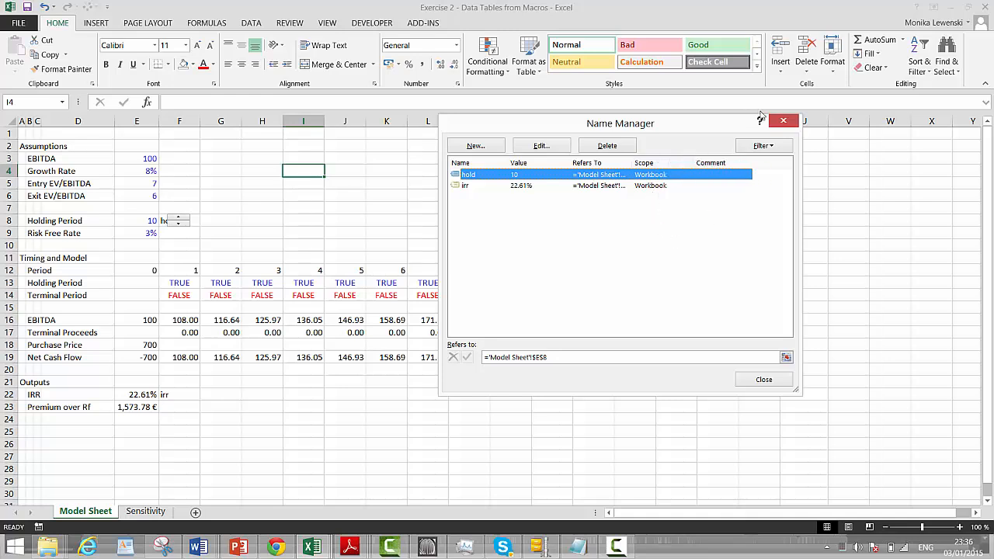
pyautogui.click(784, 121)
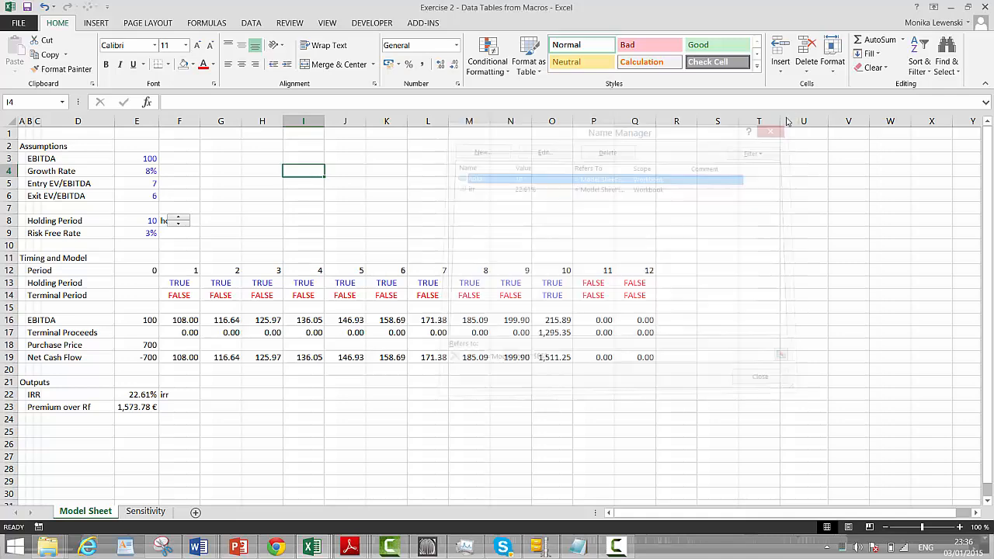
pyautogui.click(437, 229)
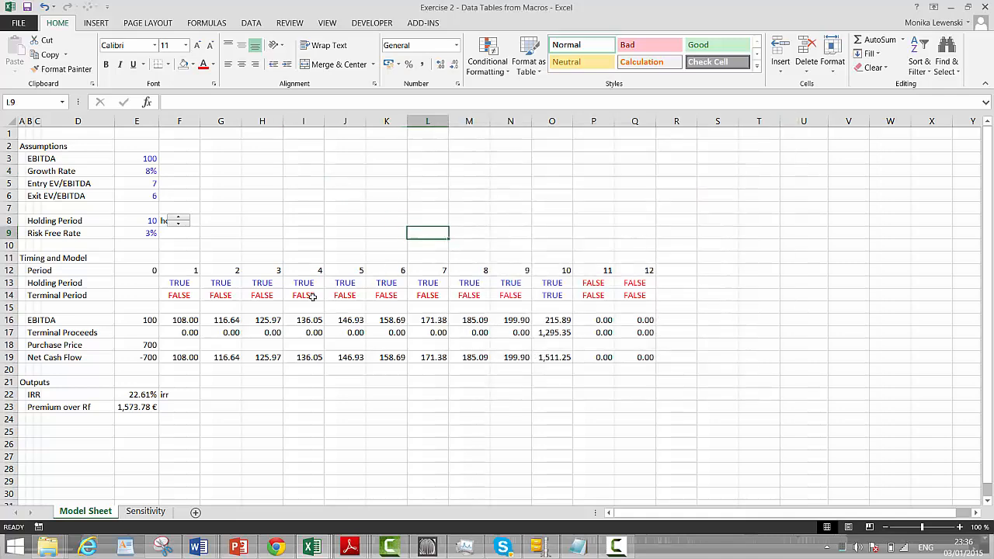
# Enter the label row in cell B21 of the Sensitivity sheet, on the first exit-multiple row
pyautogui.hotkey('ctrl', 'pagedown')
pyautogui.press('Up')
pyautogui.press('Up')
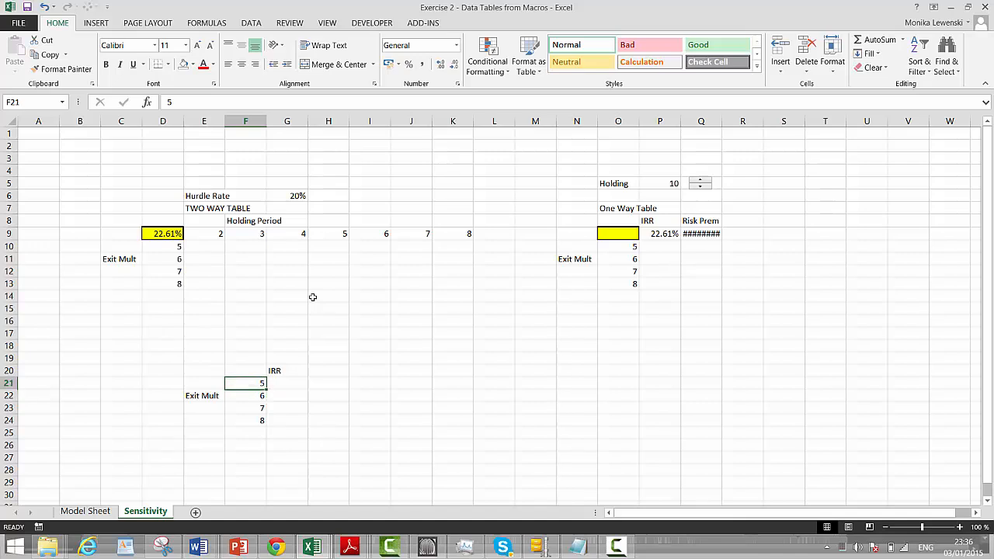
pyautogui.press('Down')
pyautogui.press('Left')
pyautogui.press('Left')
pyautogui.press('Left')
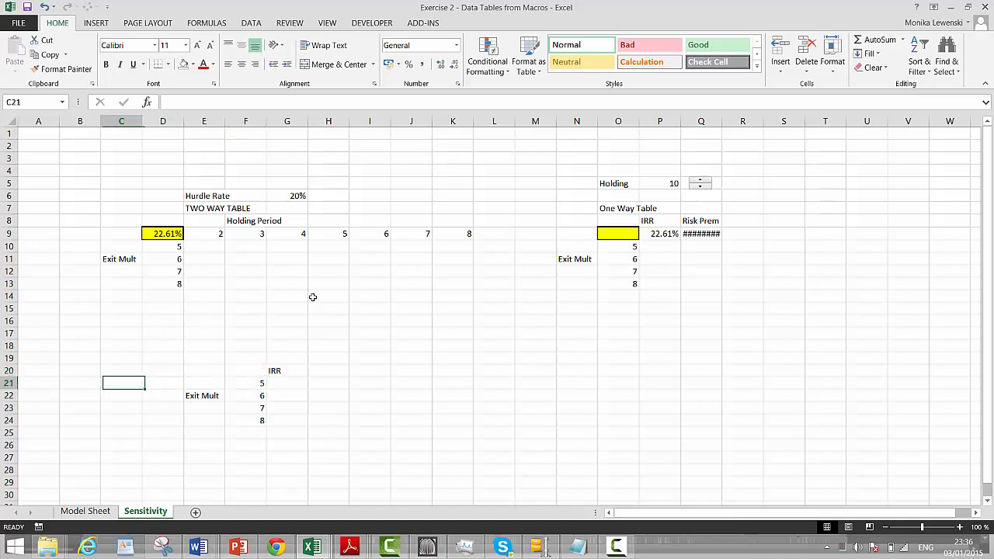
pyautogui.press('Left')
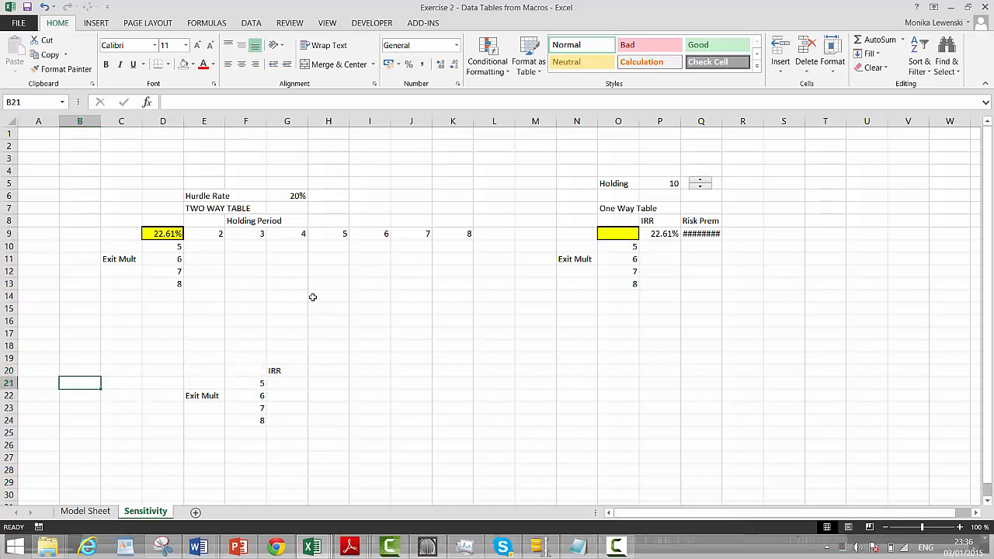
pyautogui.write('row')
pyautogui.press('Return')
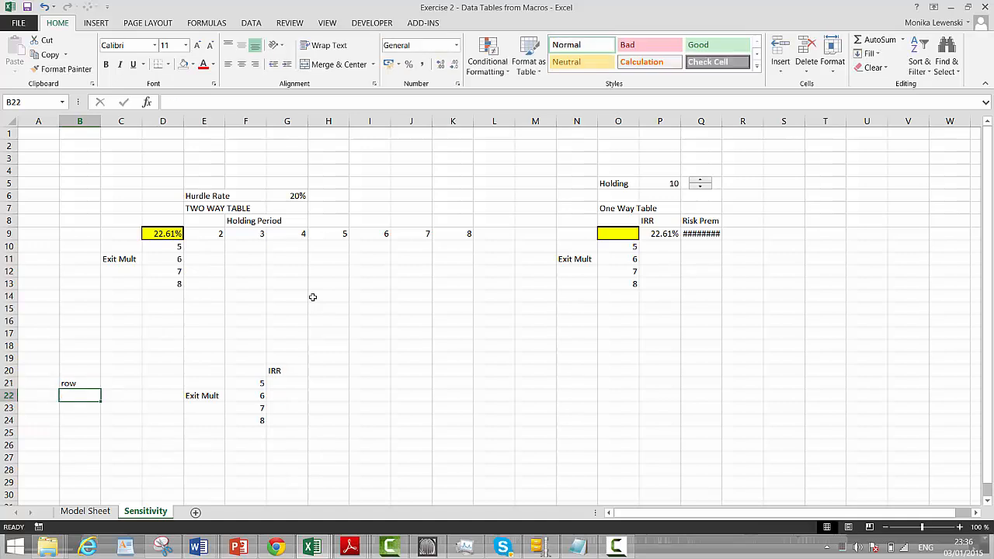
# Enter the formula =ROW() in C21 for the table's first row number
pyautogui.press('Up')
pyautogui.press('Right')
pyautogui.write('=row')
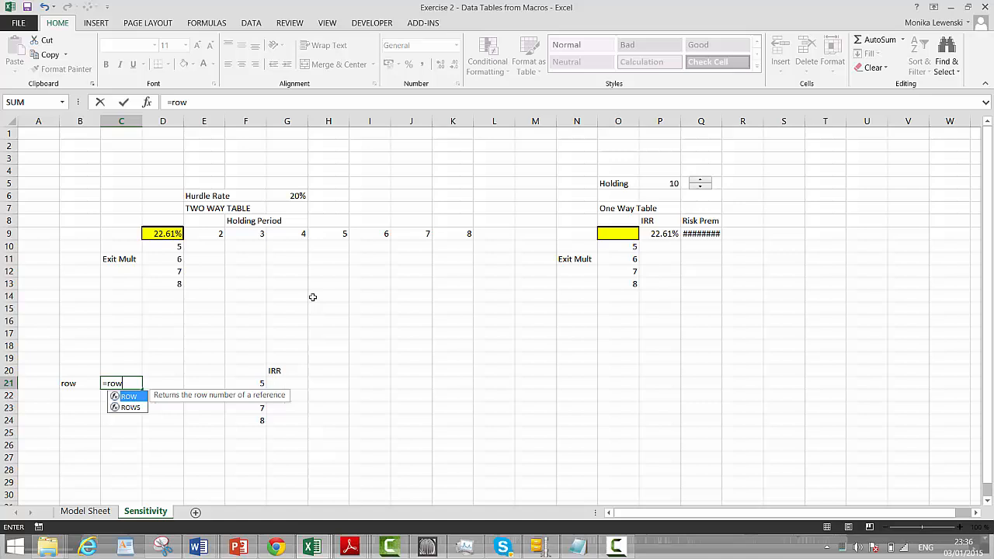
pyautogui.press('Tab')
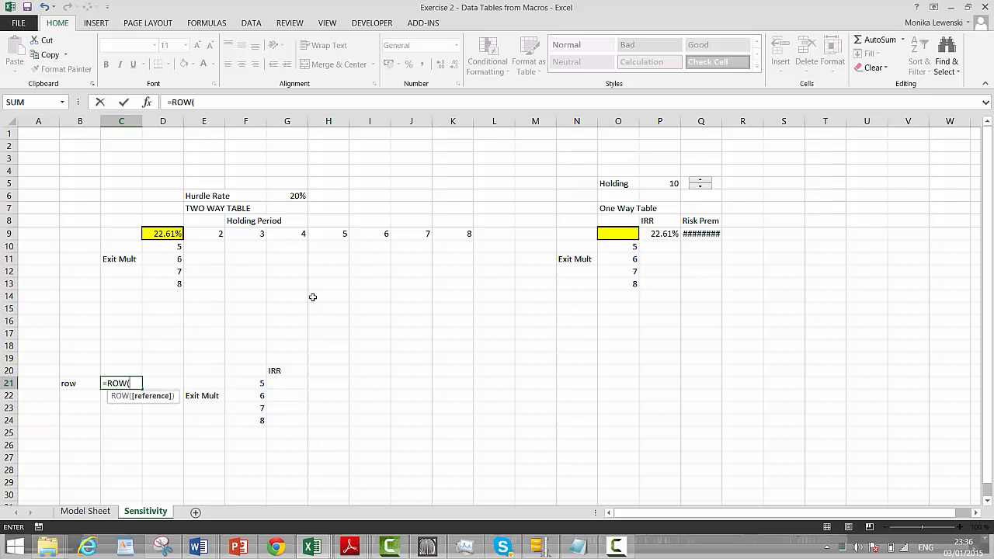
pyautogui.write(')')
pyautogui.press('Return')
# Enter the formula =ROW() in C24 for the table's last row number
pyautogui.press('Down')
pyautogui.press('Down')
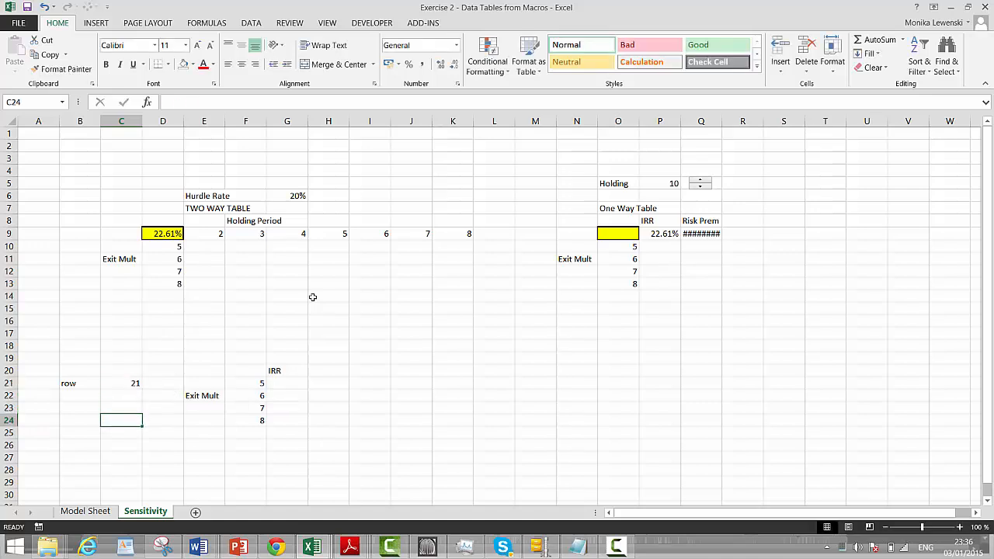
pyautogui.write('=row')
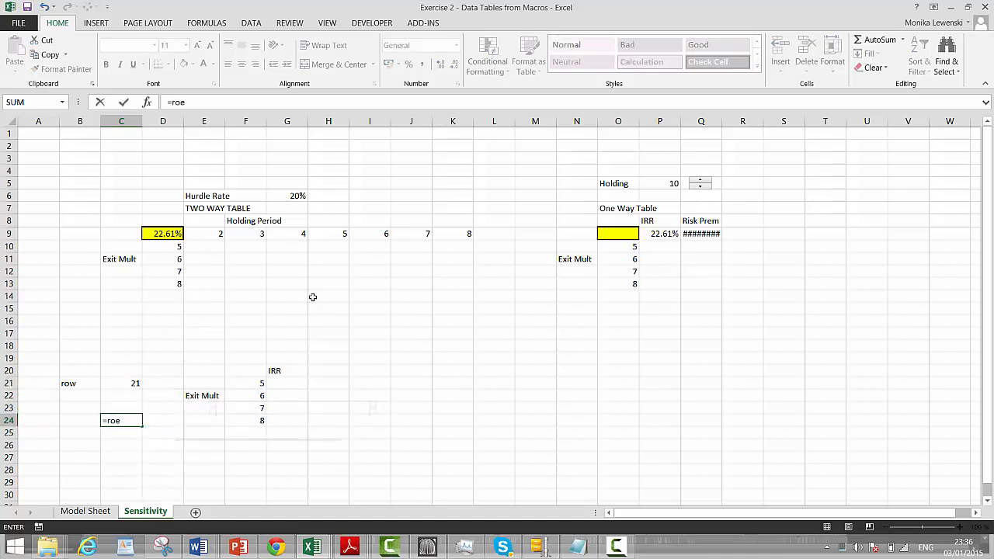
pyautogui.press('Tab')
pyautogui.write(')')
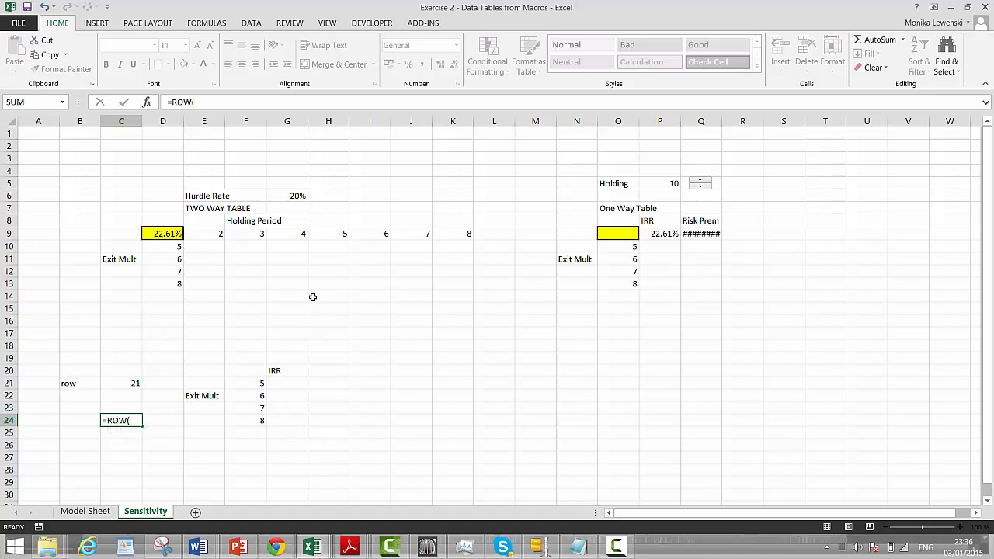
pyautogui.press('Return')
pyautogui.press('Up')
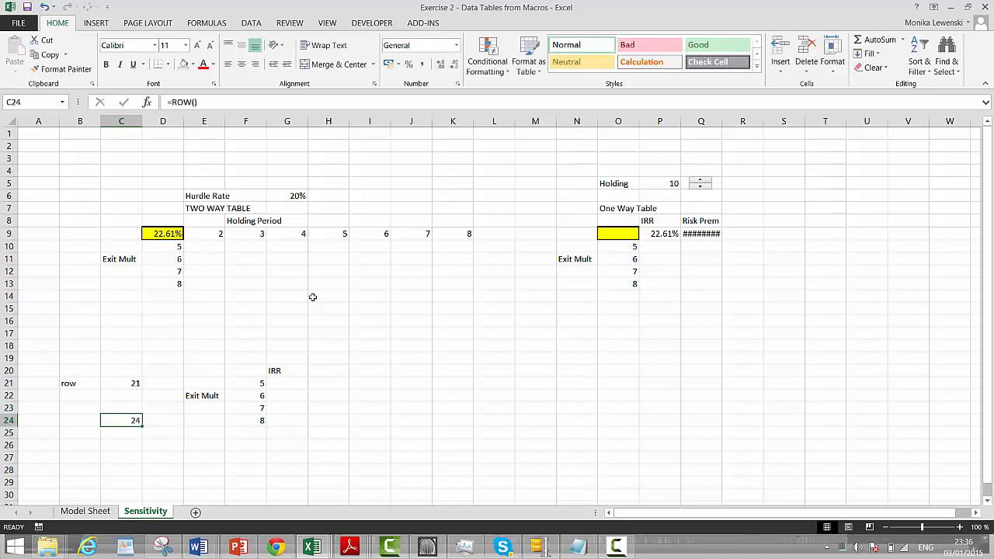
# Enter the formula =COLUMN() in F26, two rows below the last exit multiple, for the exit-multiple column's number
pyautogui.press('Right')
pyautogui.press('Right')
pyautogui.press('Right')
pyautogui.press('Down')
pyautogui.press('Down')
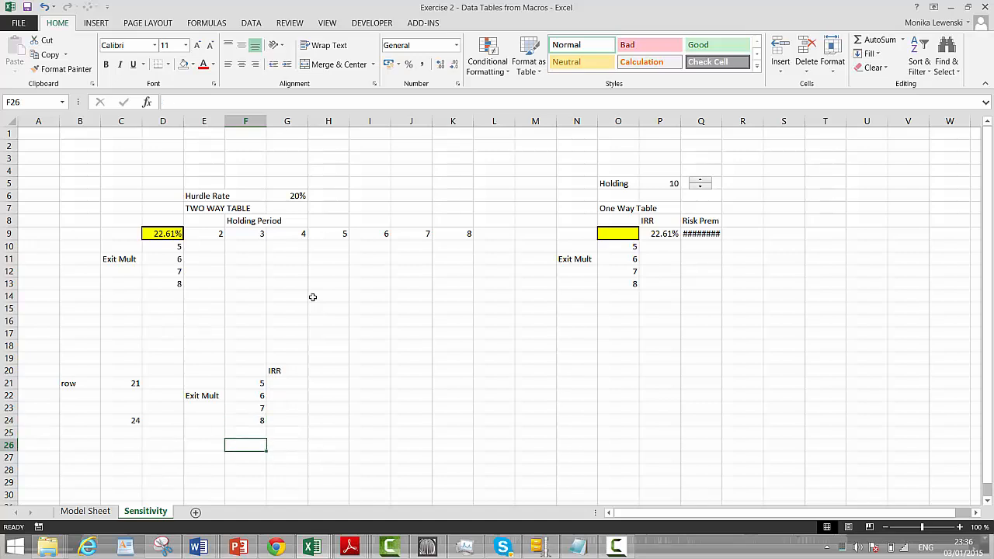
pyautogui.write('=colum')
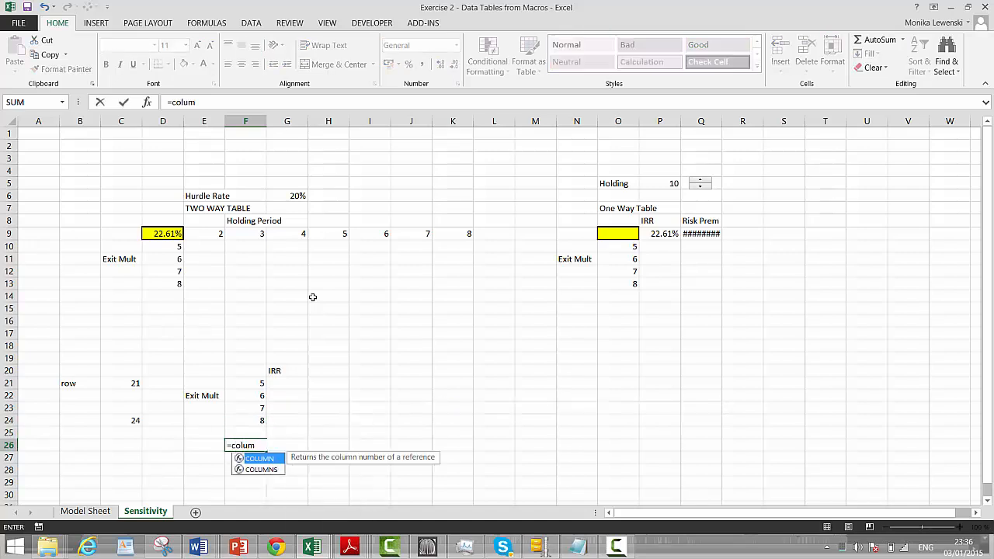
pyautogui.press('Tab')
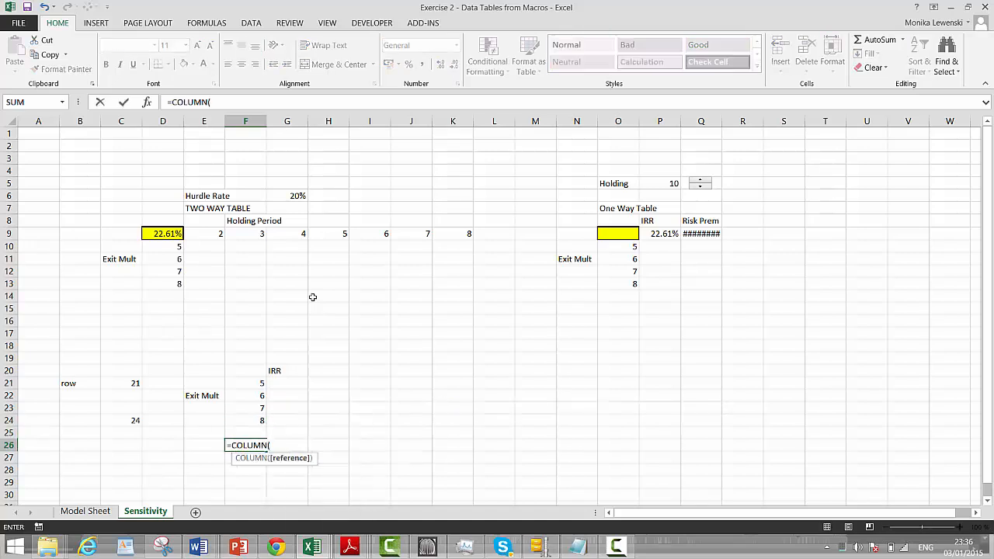
pyautogui.press('Return')
pyautogui.press('Up')
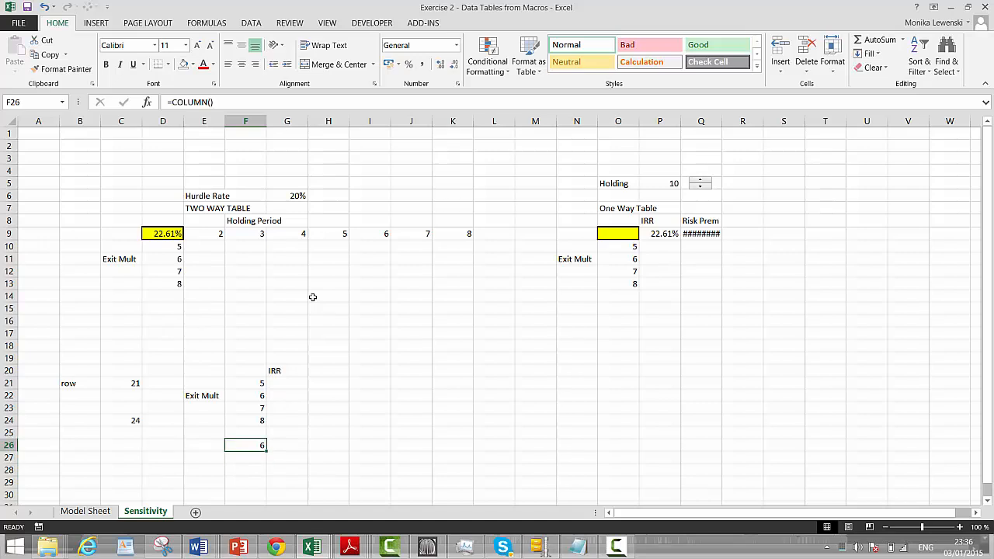
# Copy the column-number formula from F26 across into G26 for the IRR column
pyautogui.hotkey('shift', 'Right')
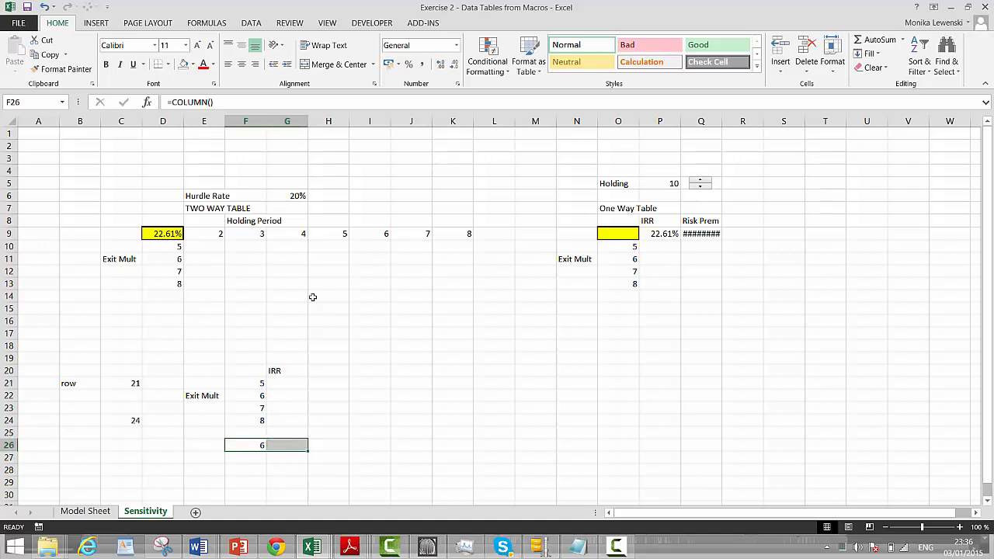
pyautogui.press('Up')
pyautogui.press('Up')
pyautogui.press('Up')
pyautogui.press('Up')
pyautogui.press('Up')
pyautogui.press('Up')
pyautogui.press('Up')
pyautogui.press('Up')
pyautogui.press('Up')
pyautogui.press('Up')
pyautogui.press('Up')
pyautogui.press('Up')
pyautogui.press('Up')
pyautogui.press('Up')
pyautogui.press('Up')
pyautogui.press('Up')
pyautogui.press('Up')
pyautogui.press('Up')
pyautogui.press('Up')
pyautogui.press('Up')
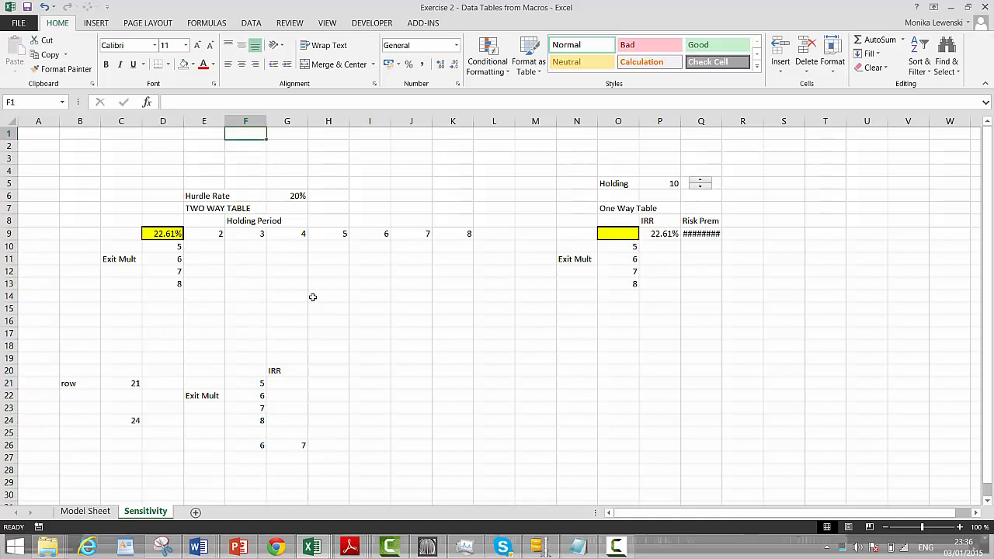
pyautogui.click(312, 297)
pyautogui.click(270, 271)
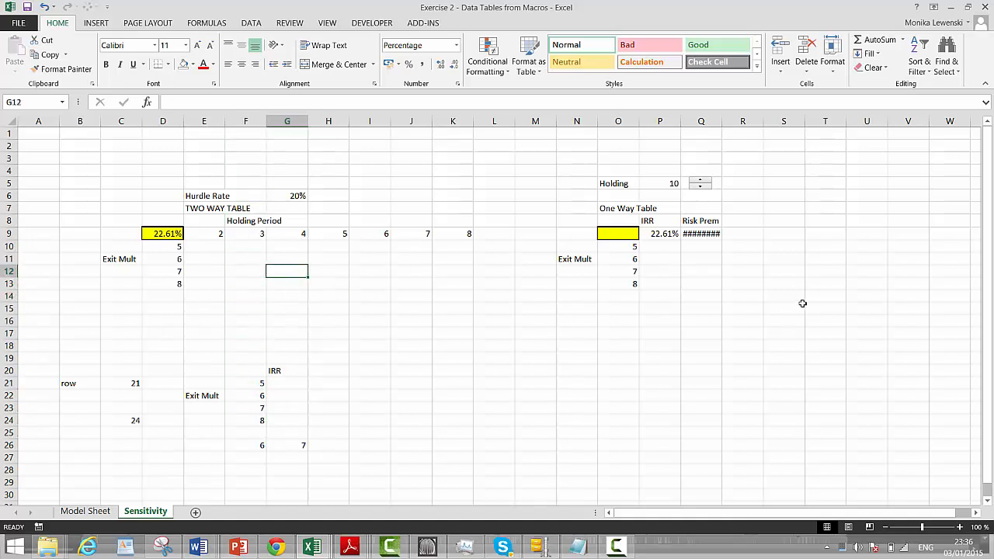
pyautogui.click(707, 271)
pyautogui.click(278, 420)
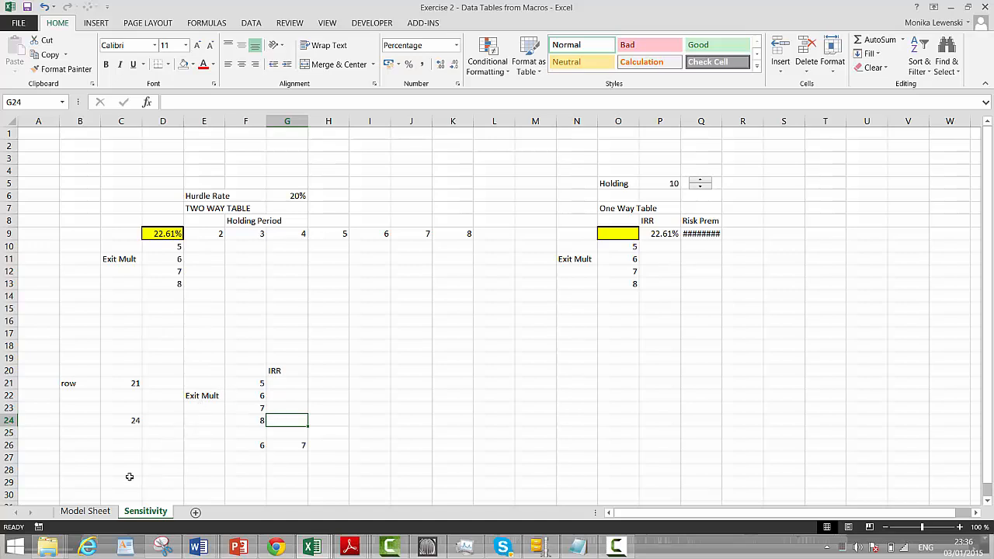
# Start recording a new macro named table, stored in This Workbook
pyautogui.click(38, 527)
pyautogui.write('tata')
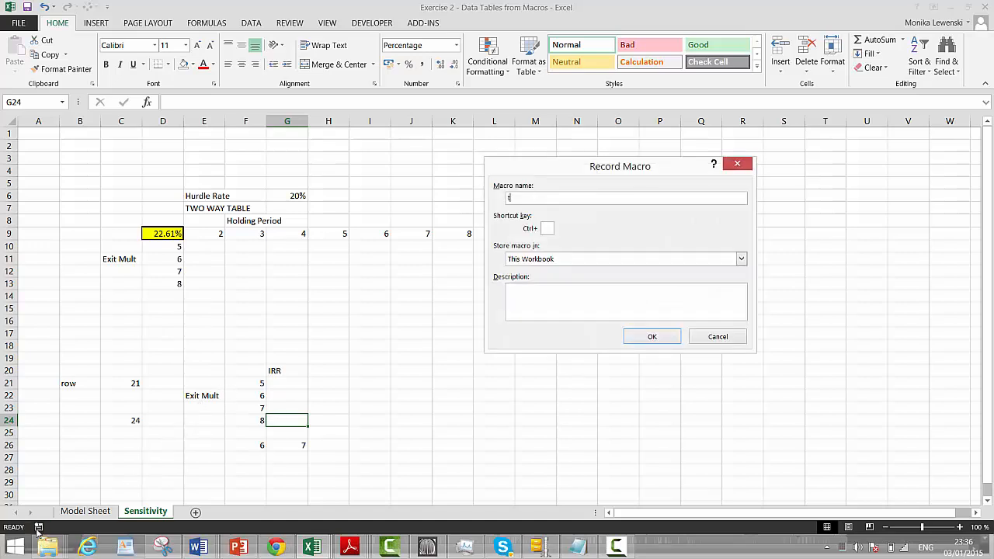
pyautogui.press('BackSpace')
pyautogui.press('BackSpace')
pyautogui.press('BackSpace')
pyautogui.write('able')
pyautogui.press('Return')
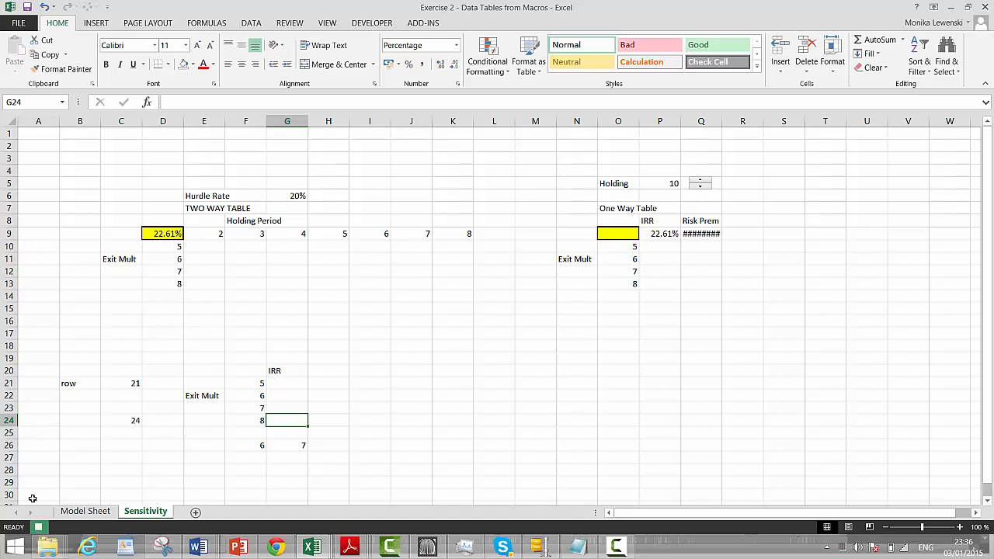
# Insert a lightning bolt shape about 1.29 cm high and 1.12 cm wide just above the new exit-multiple table
pyautogui.click(276, 333)
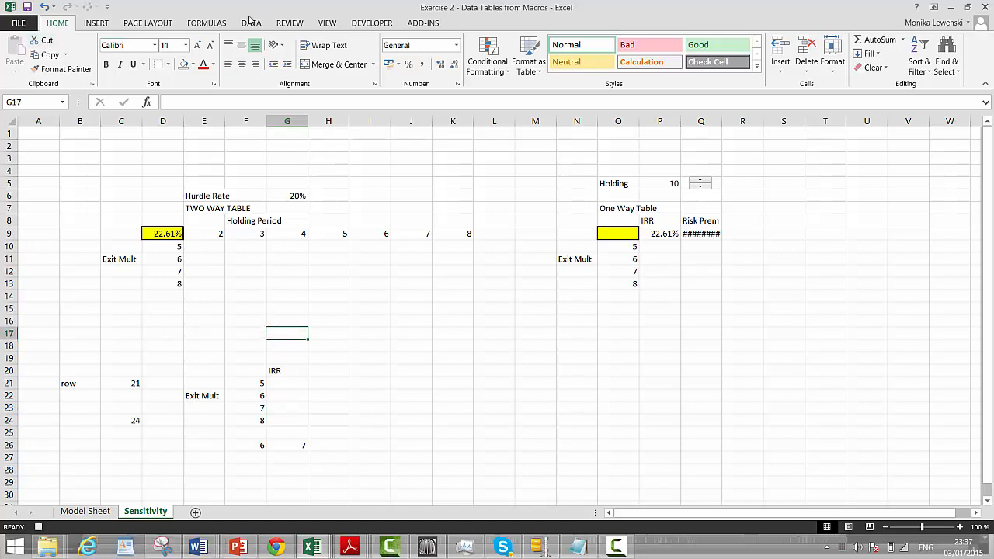
pyautogui.click(95, 24)
pyautogui.click(194, 51)
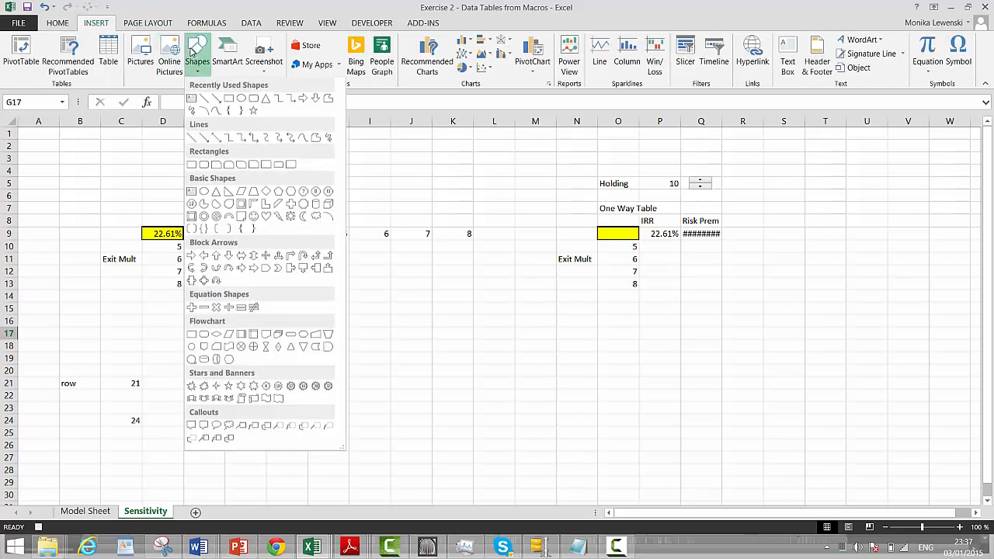
pyautogui.click(277, 219)
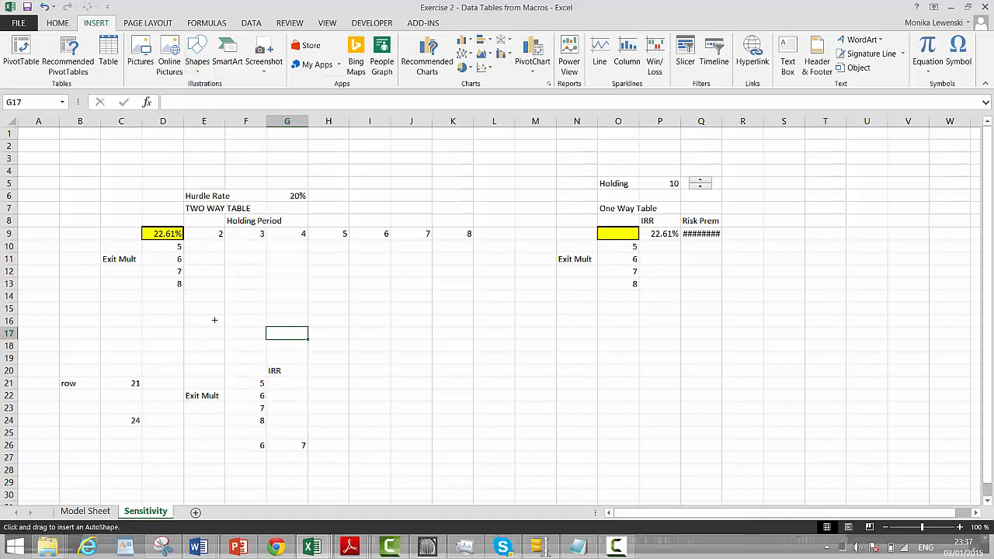
pyautogui.moveTo(215, 319); pyautogui.dragTo(240, 350)
# Assign the table macro to the lightning bolt shape and deselect the shape
pyautogui.rightClick(226, 333)
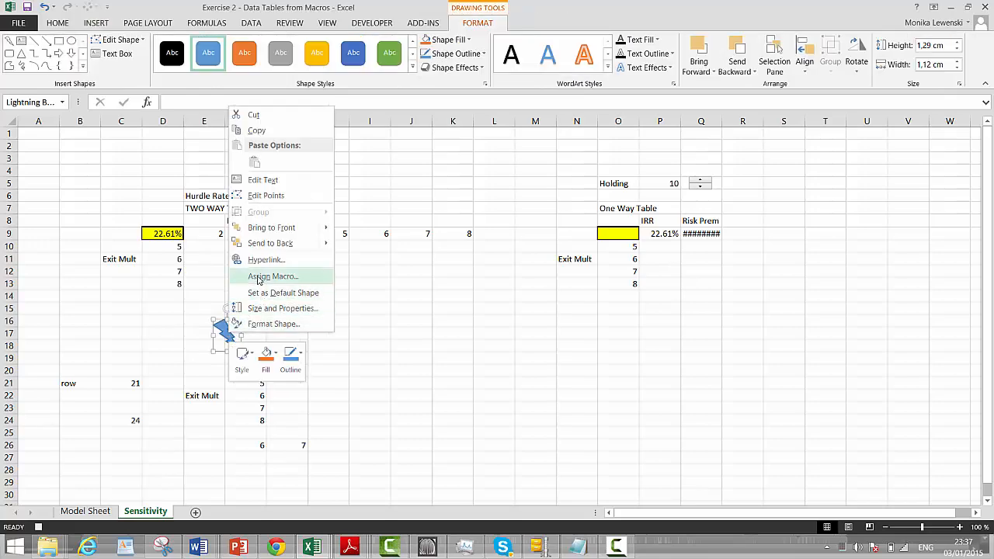
pyautogui.click(260, 277)
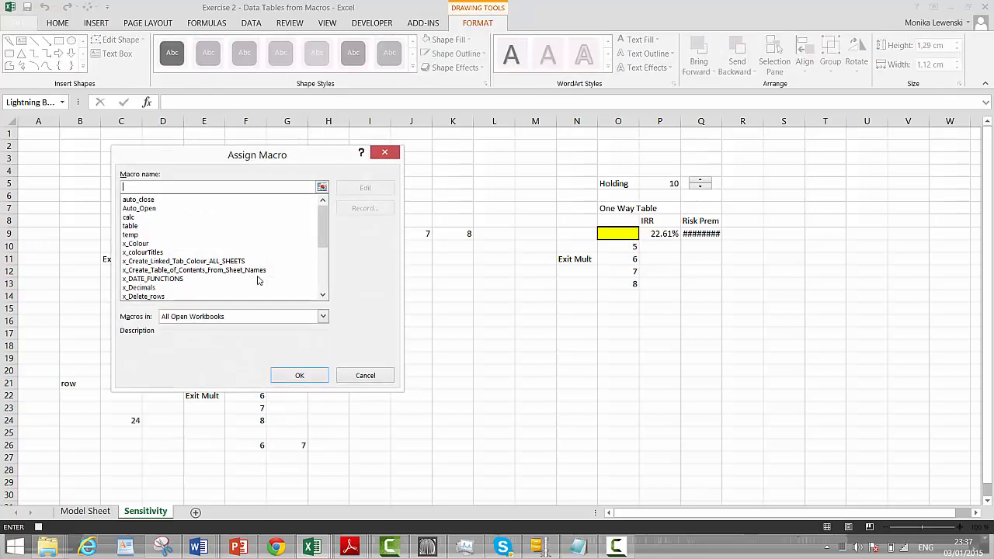
pyautogui.click(130, 226)
pyautogui.click(299, 377)
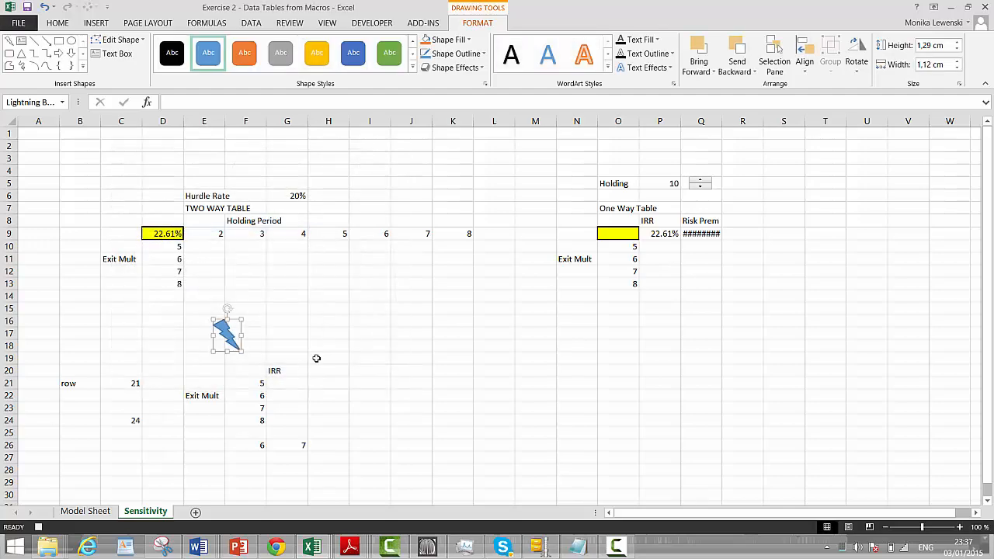
pyautogui.click(333, 343)
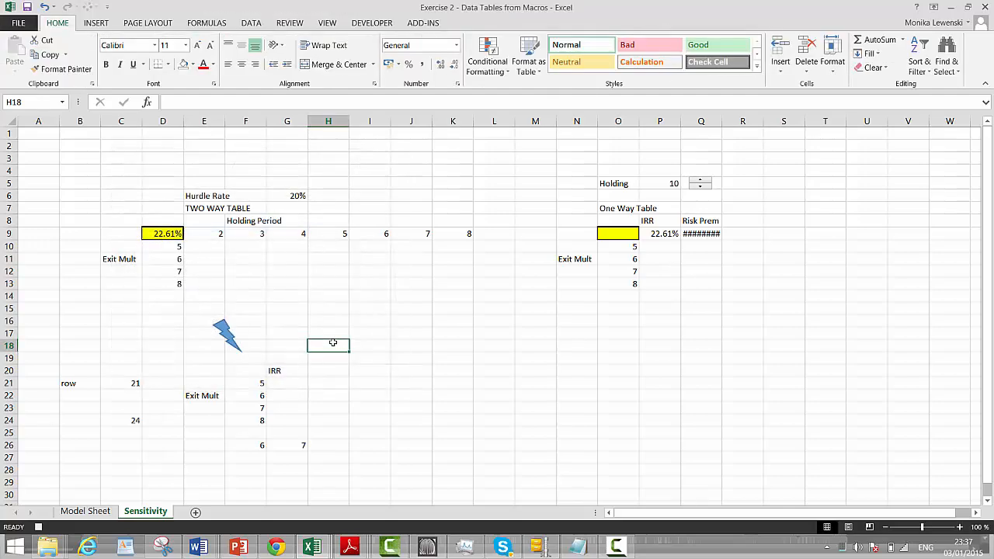
# Select the first IRR cell G21, view the recorded table macro's code in the Visual Basic editor and return to the sheet
pyautogui.click(287, 384)
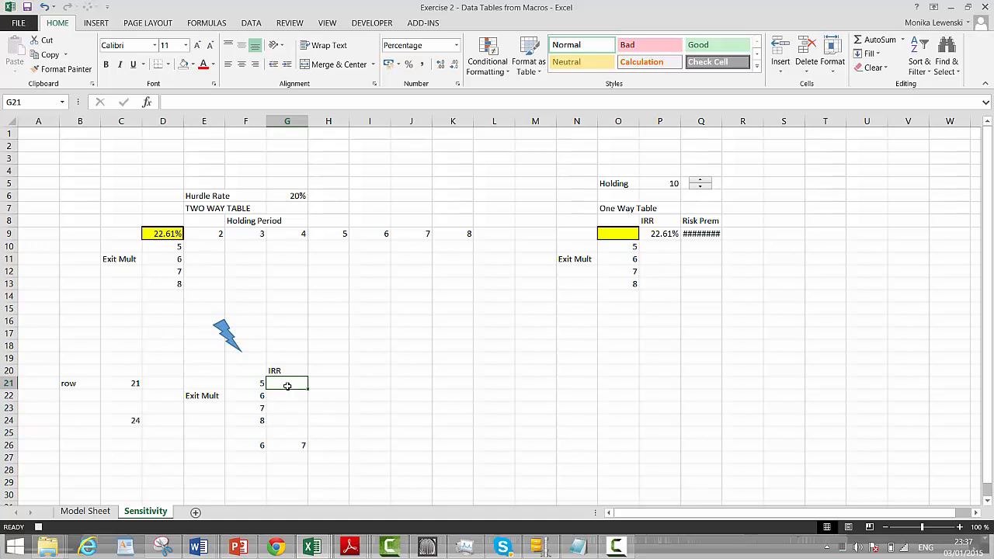
pyautogui.press('Left')
pyautogui.press('Right')
pyautogui.moveTo(327, 550)
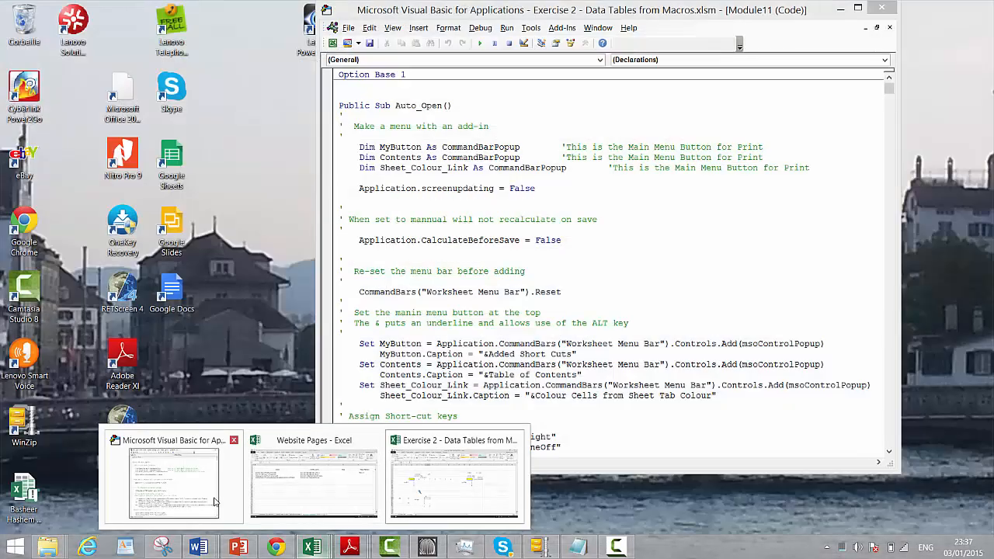
pyautogui.click(173, 481)
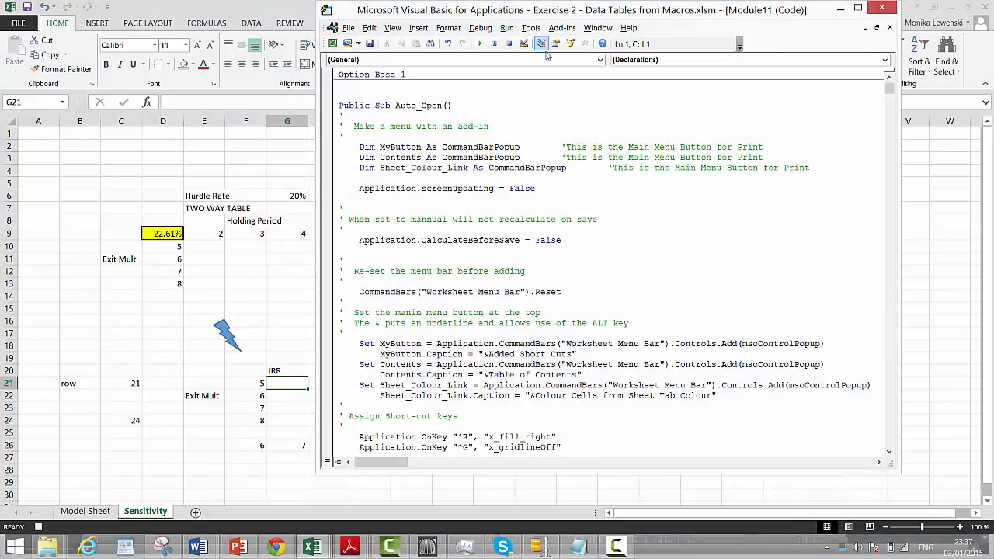
pyautogui.click(531, 30)
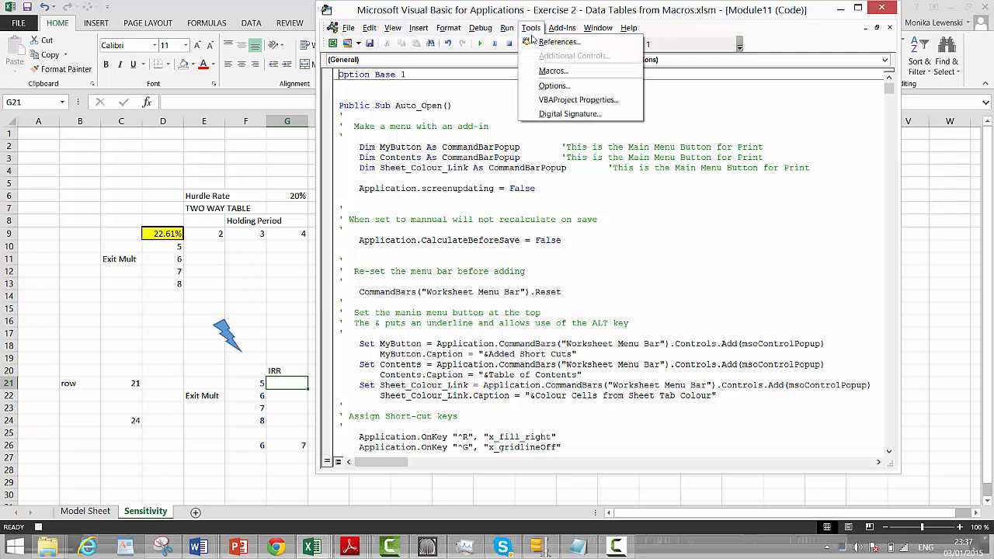
pyautogui.click(553, 71)
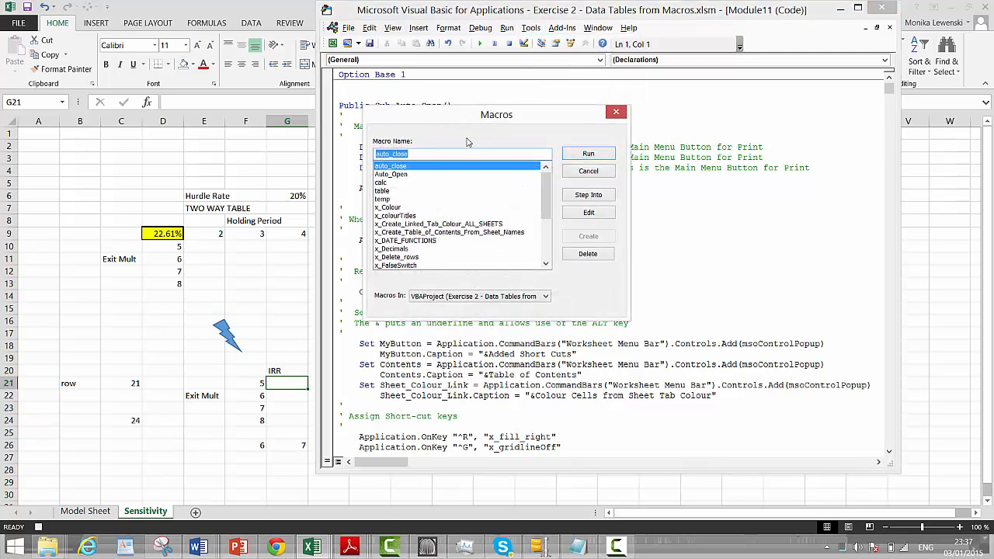
pyautogui.click(402, 191)
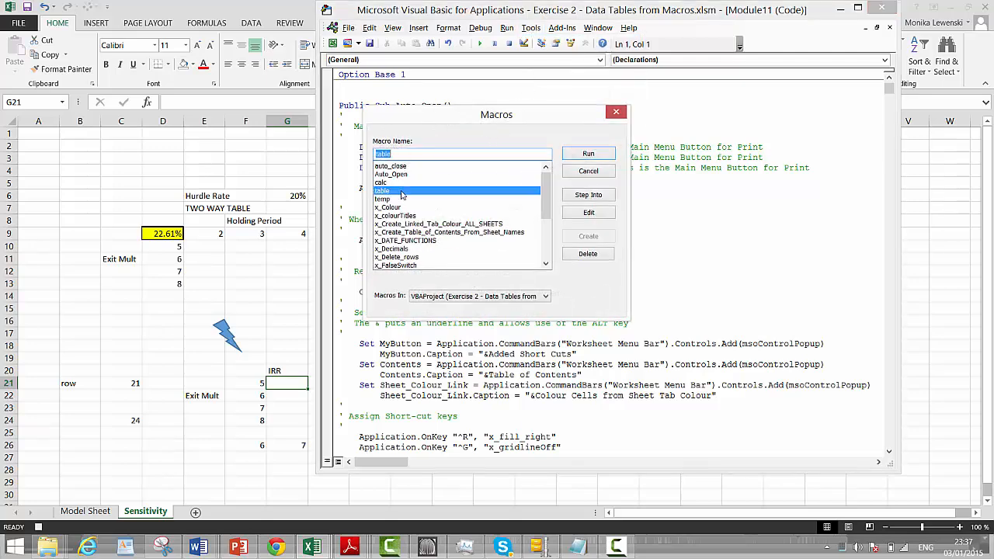
pyautogui.click(578, 213)
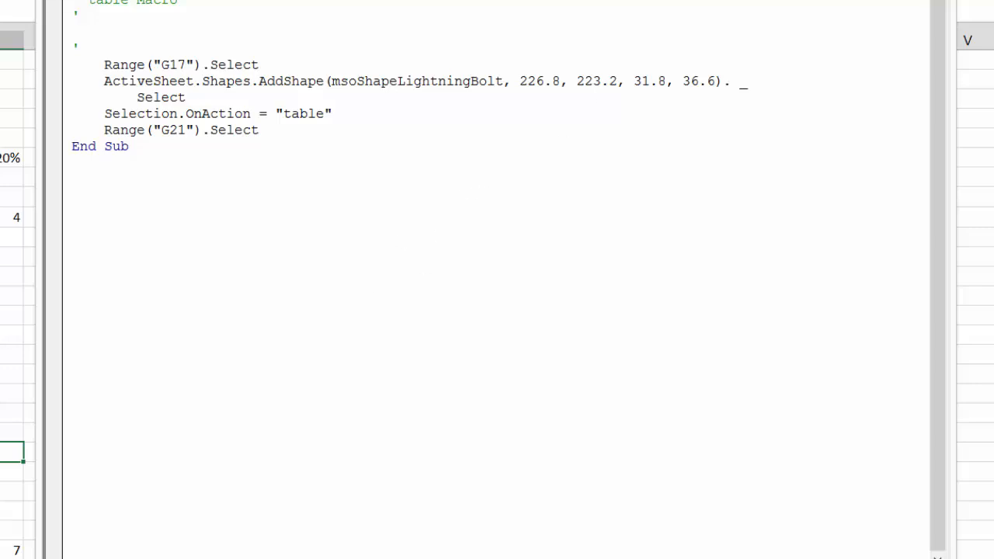
pyautogui.hotkey('alt', 'F11')
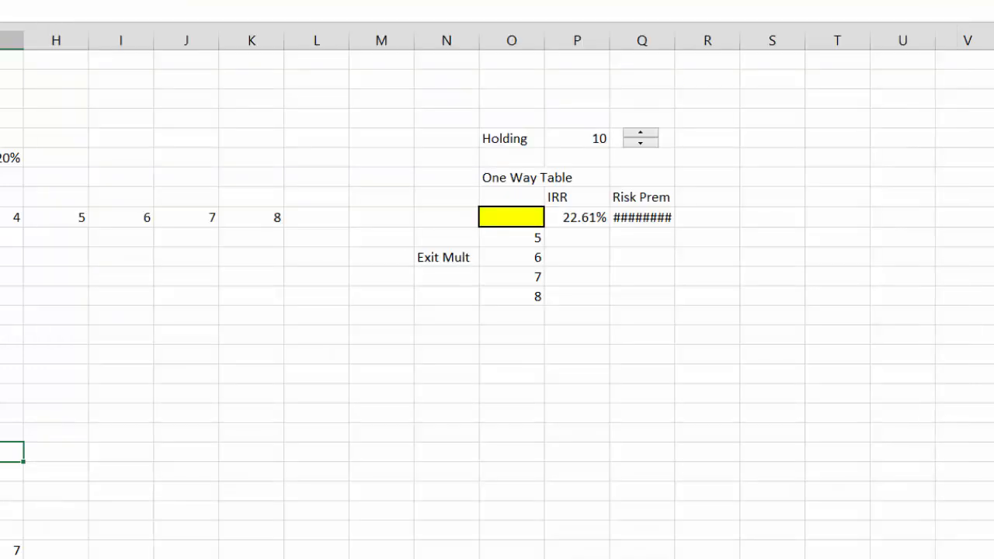
# Open the table macro for editing from the workbook's macro list
pyautogui.click(151, 413)
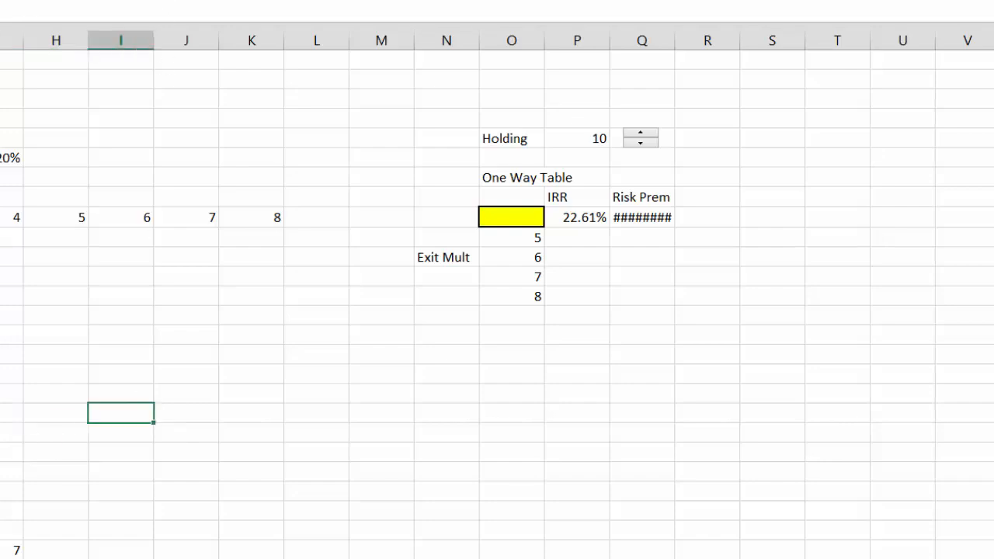
pyautogui.hotkey('alt', 'F8')
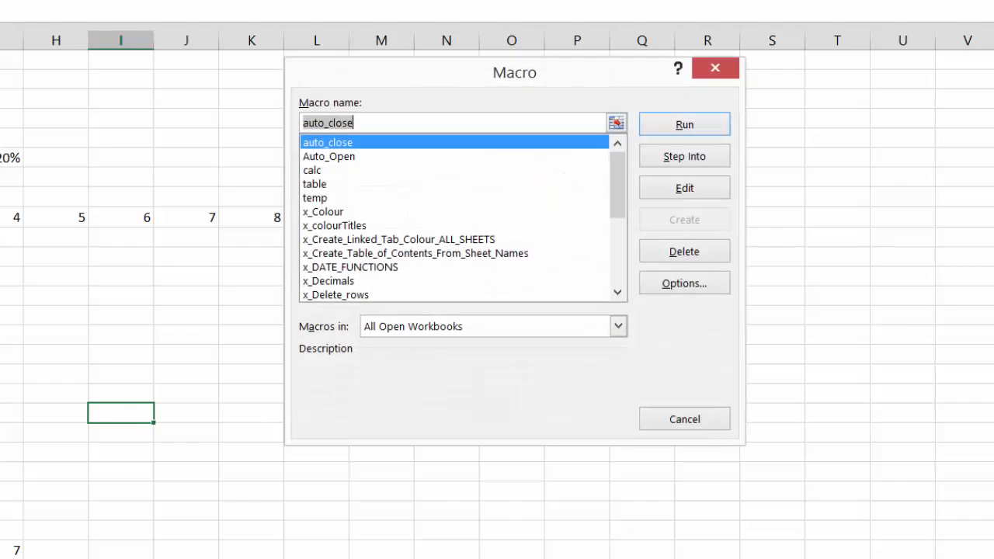
pyautogui.click(307, 186)
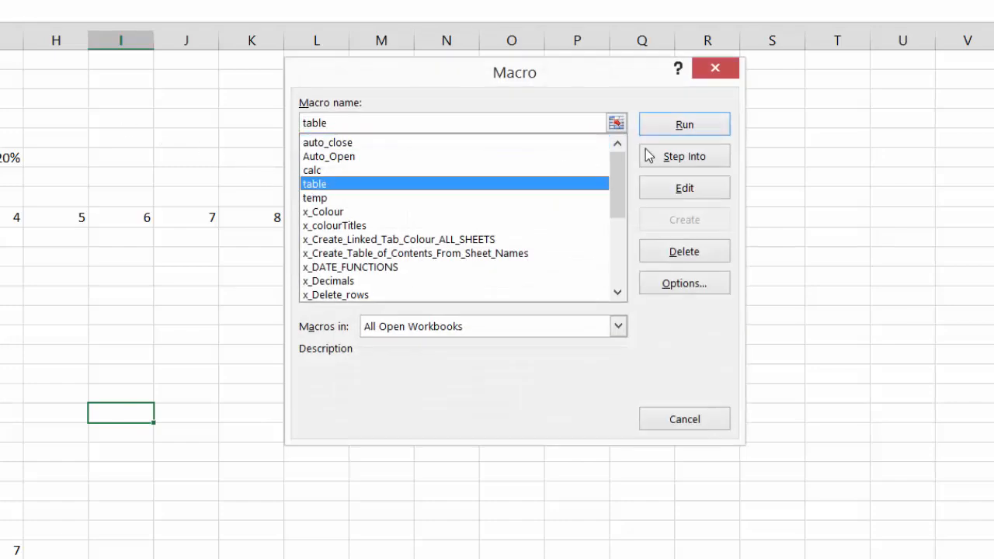
pyautogui.click(692, 188)
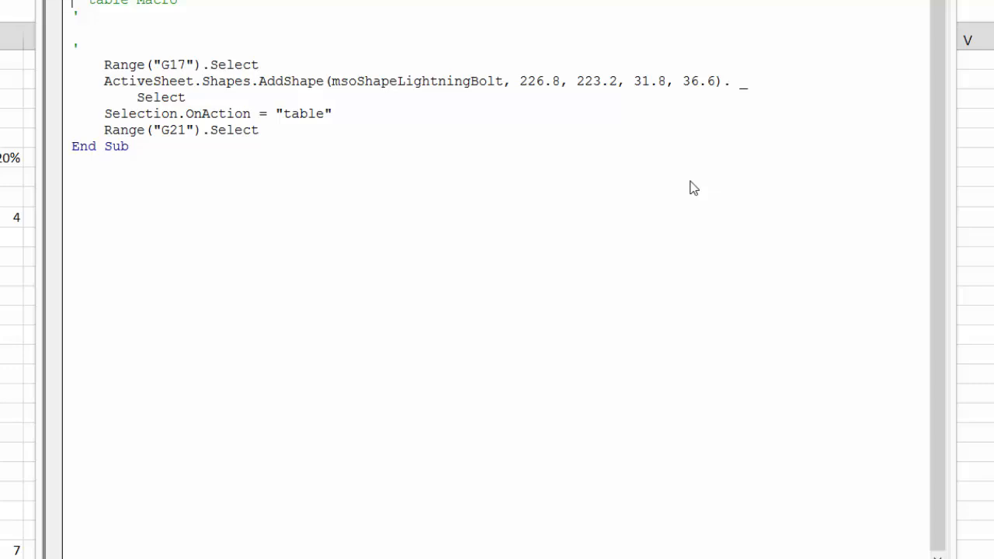
# Delete the recorded statements from the table macro, leaving blank lines above End Sub
pyautogui.hotkey('shift', 'Down')
pyautogui.hotkey('shift', 'Down')
pyautogui.hotkey('shift', 'Down')
pyautogui.hotkey('shift', 'Down')
pyautogui.hotkey('shift', 'Down')
pyautogui.hotkey('shift', 'Down')
pyautogui.hotkey('shift', 'Down')
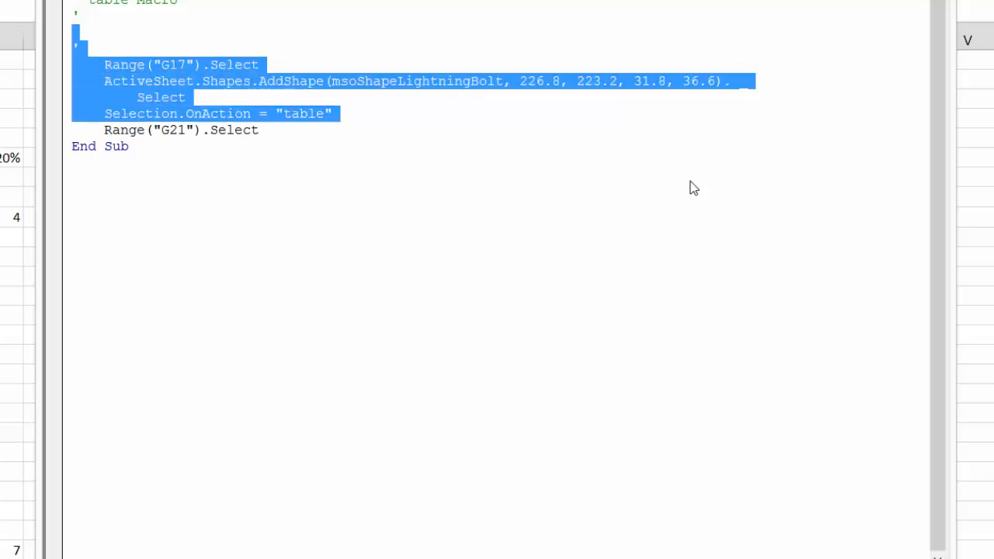
pyautogui.press('Delete')
pyautogui.press('Return')
pyautogui.press('Return')
pyautogui.press('Return')
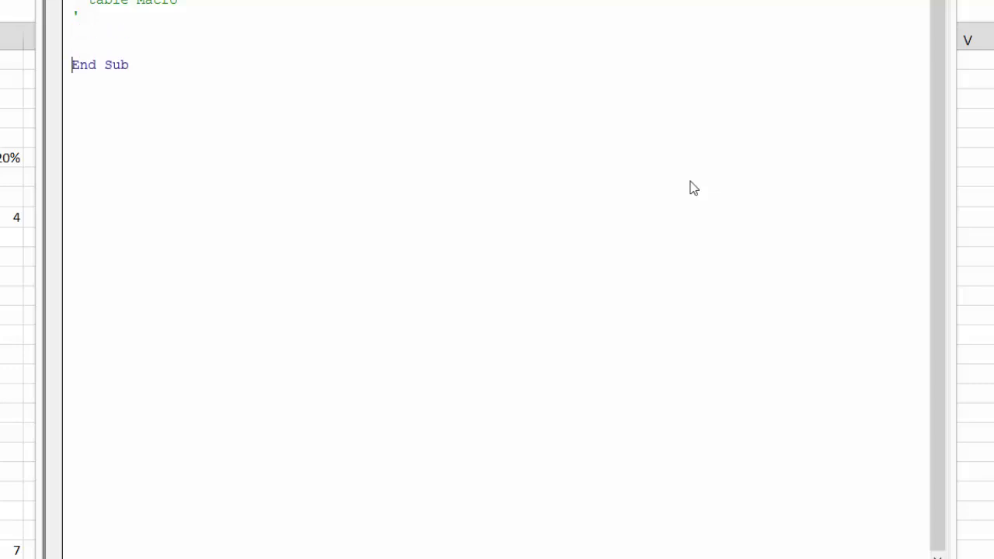
pyautogui.press('Up')
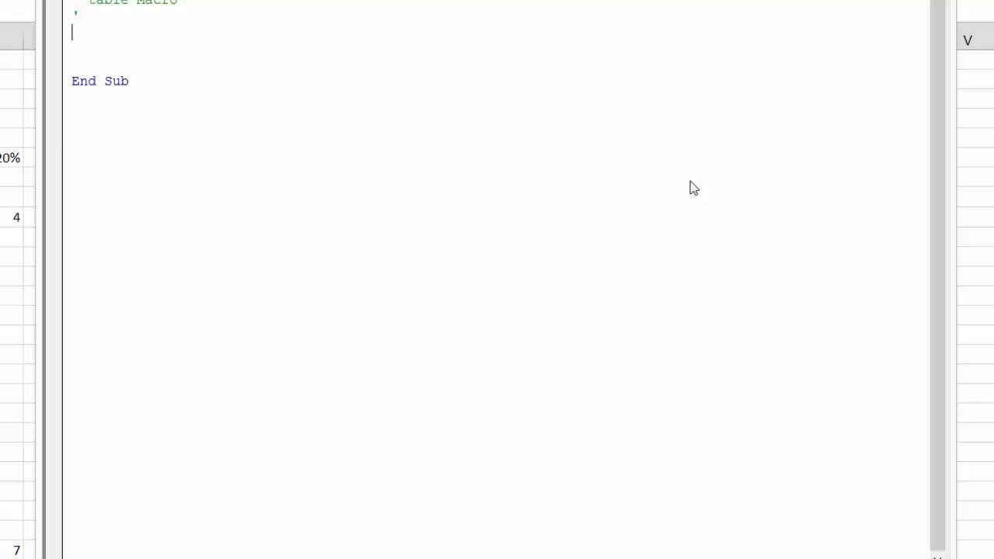
# Start a loop in the table macro with the line For row = 21 To 24, followed by blank lines
pyautogui.write('for row = 21 to 24')
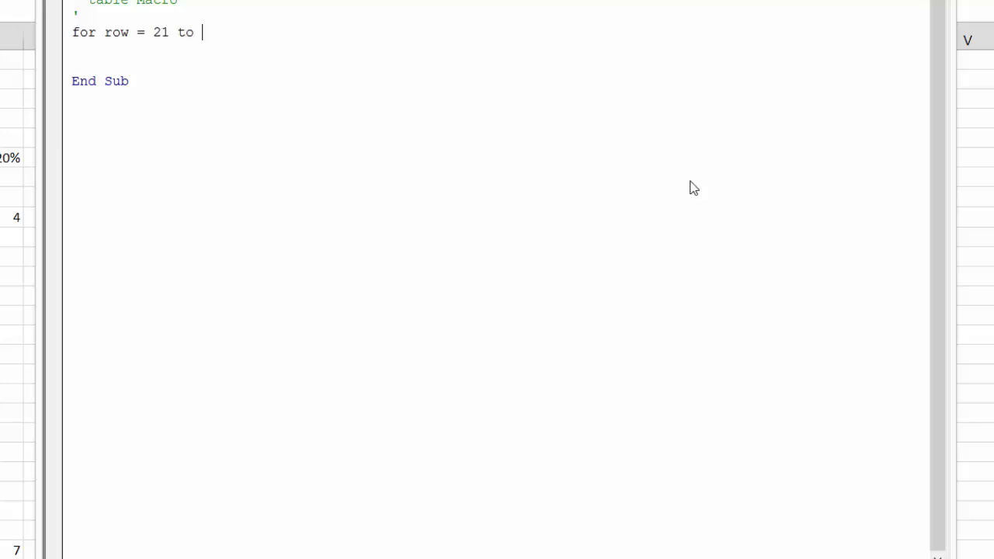
pyautogui.press('Return')
pyautogui.press('Return')
pyautogui.press('Return')
pyautogui.press('Return')
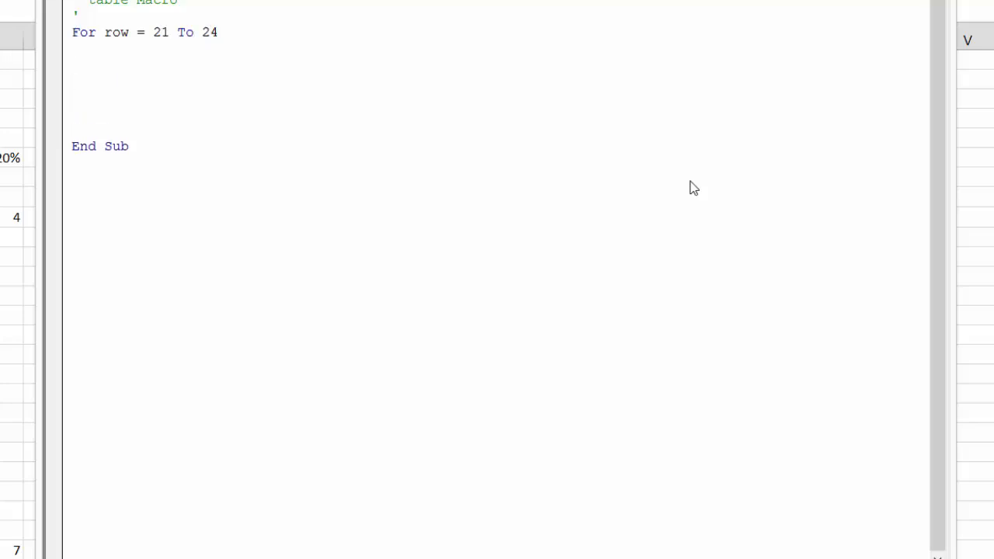
# Close the loop with Next row and add a blank line inside it for the loop's statements
pyautogui.write('ne')
pyautogui.press('BackSpace')
pyautogui.write('ext row')
pyautogui.press('Up')
pyautogui.press('Up')
pyautogui.press('Up')
pyautogui.press('Up')
pyautogui.press('Up')
pyautogui.press('Return')
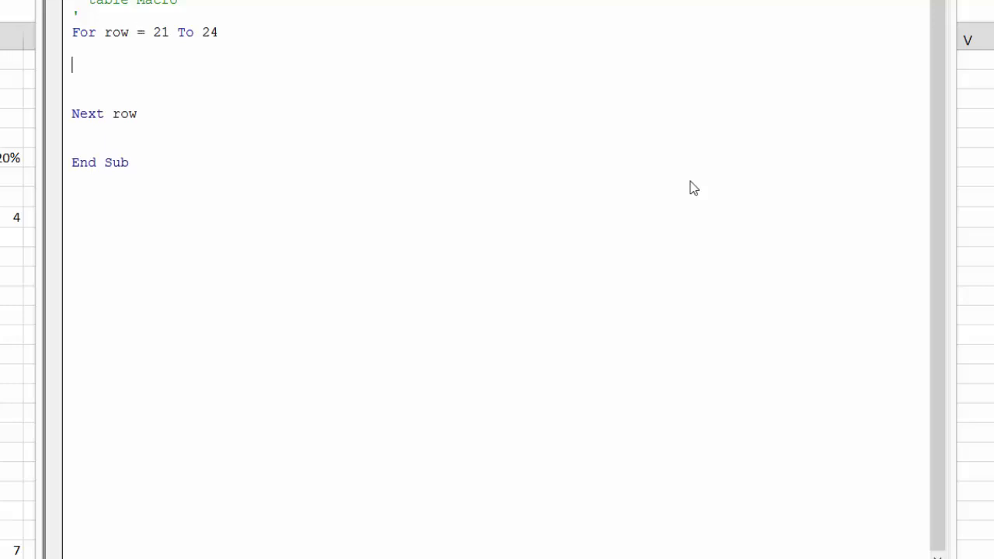
# Add the statement Range("hold") = Cells(row, 6) inside the loop of the table macro
pyautogui.press('Return')
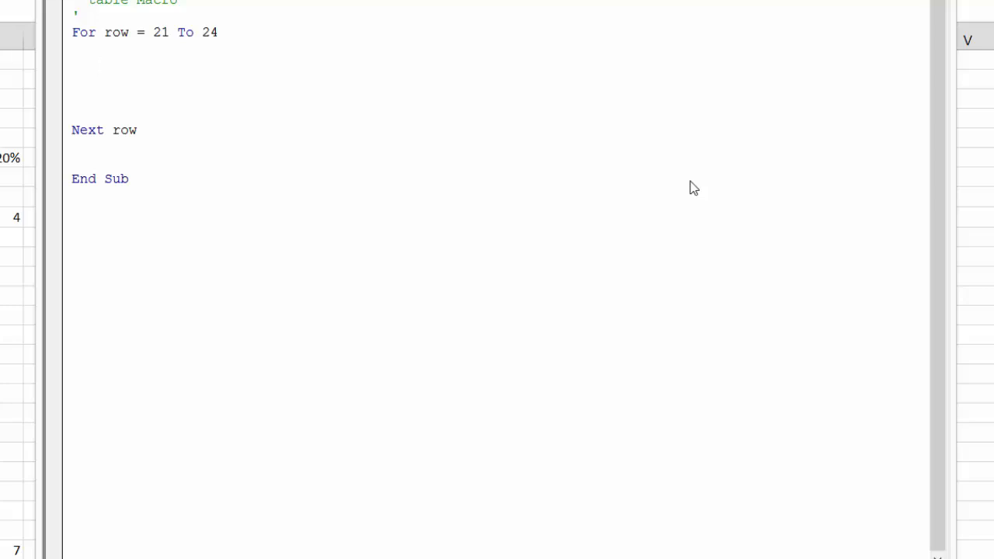
pyautogui.write('rant')
pyautogui.press('BackSpace')
pyautogui.write('get')
pyautogui.press('BackSpace')
pyautogui.write('("hold")')
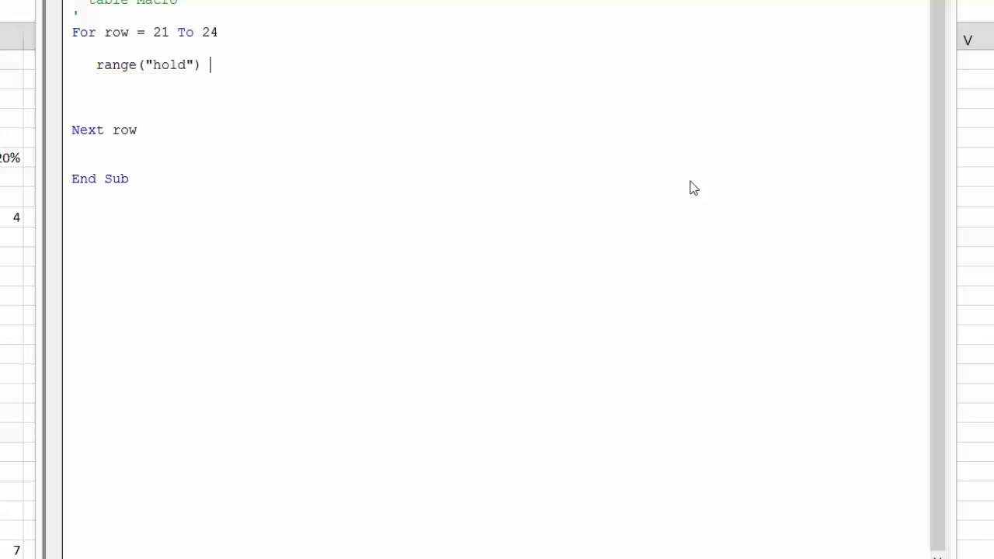
pyautogui.write(' = cells')
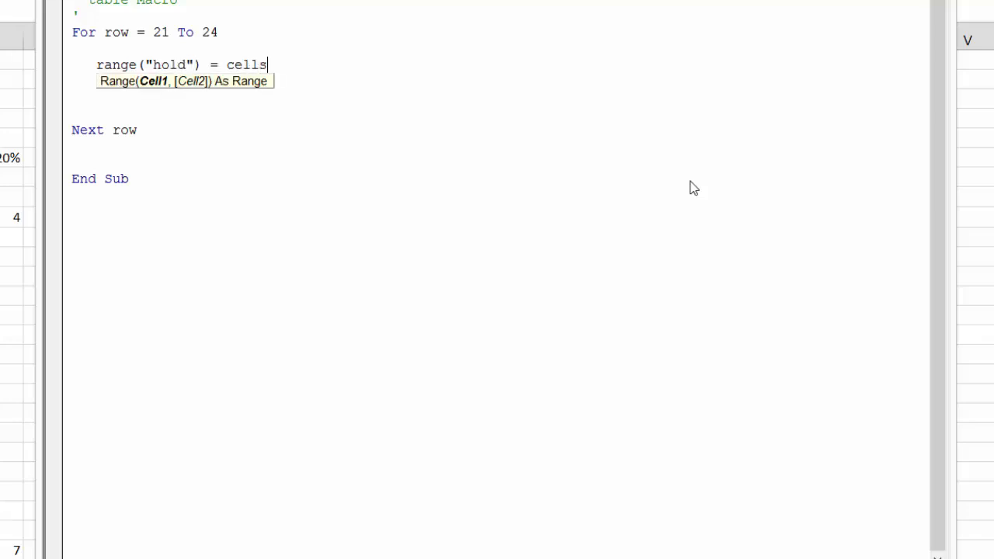
pyautogui.write('(row,')
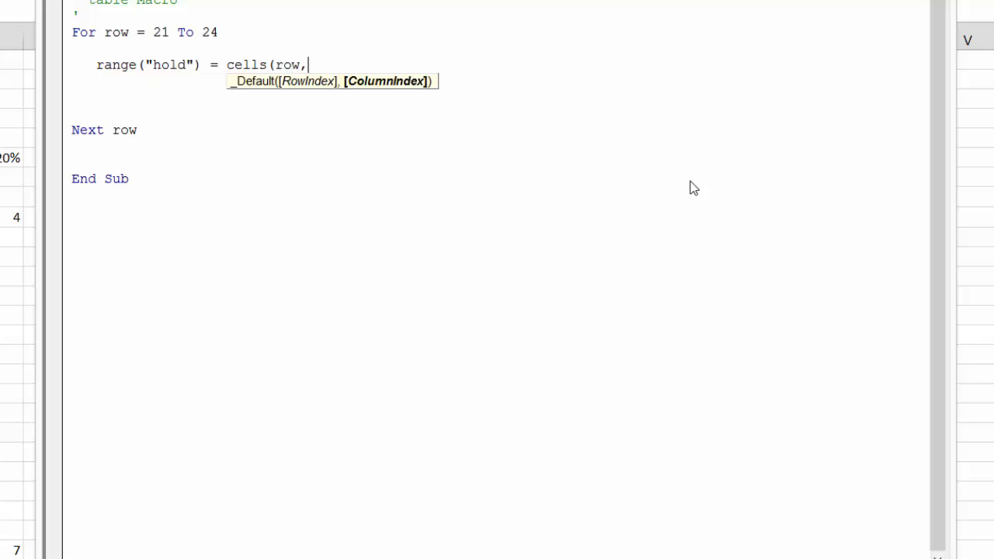
pyautogui.write('6)')
pyautogui.press('Return')
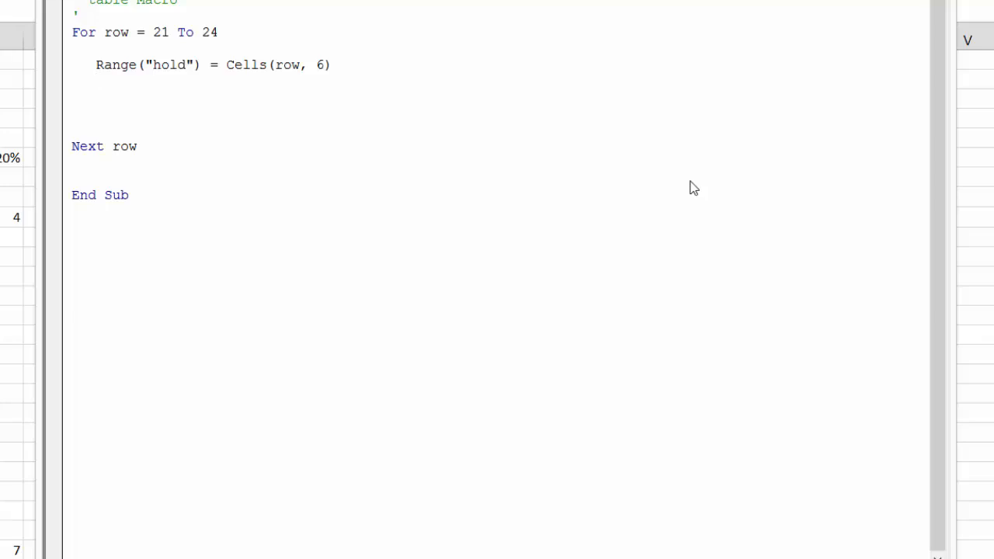
# Add the statement Cells(row, 7) = Range("IRR") to the loop and remove the surplus blank lines above Next row
pyautogui.write('cells(row')
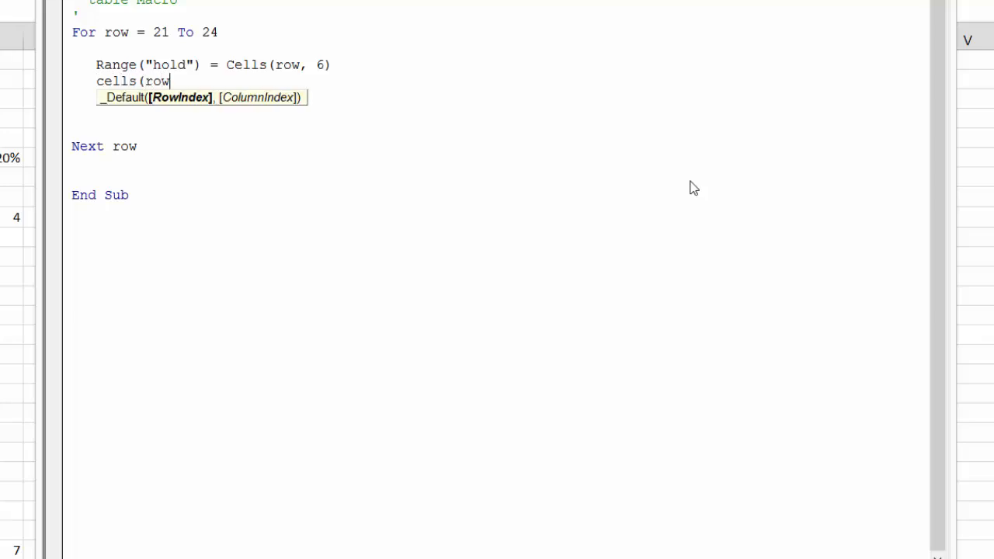
pyautogui.write(',7) = ')
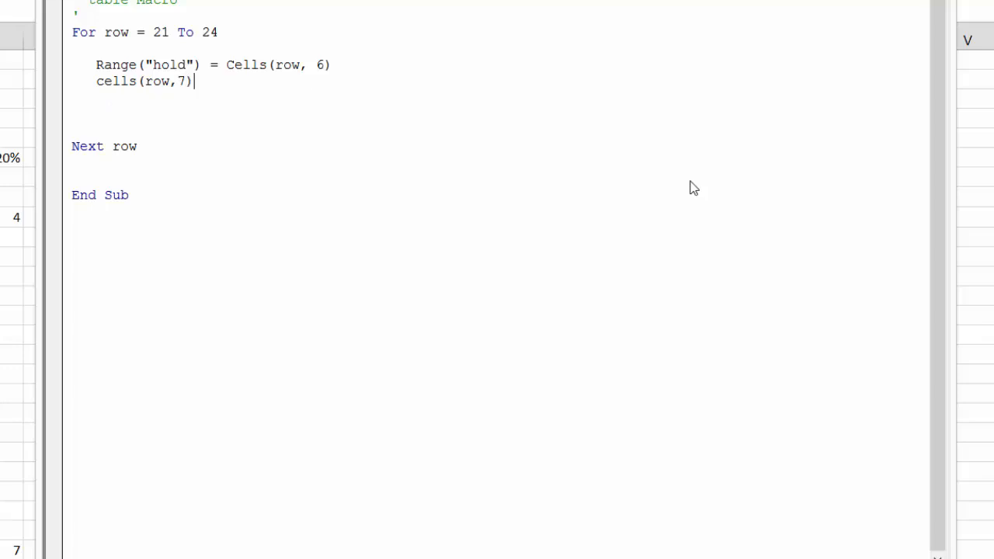
pyautogui.write('range("IRR')
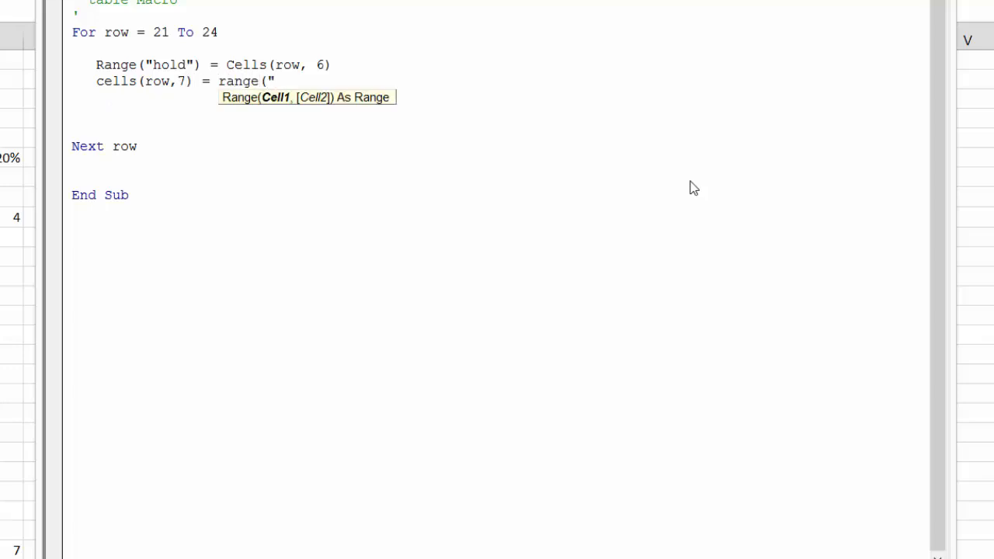
pyautogui.write('")')
pyautogui.press('Return')
pyautogui.press('Down')
pyautogui.press('BackSpace')
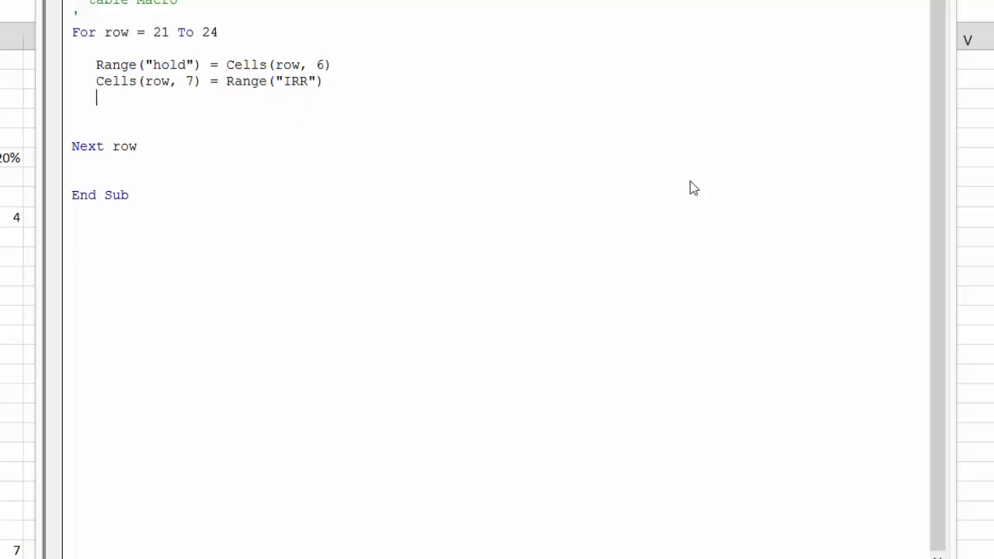
pyautogui.press('Down')
pyautogui.press('Delete')
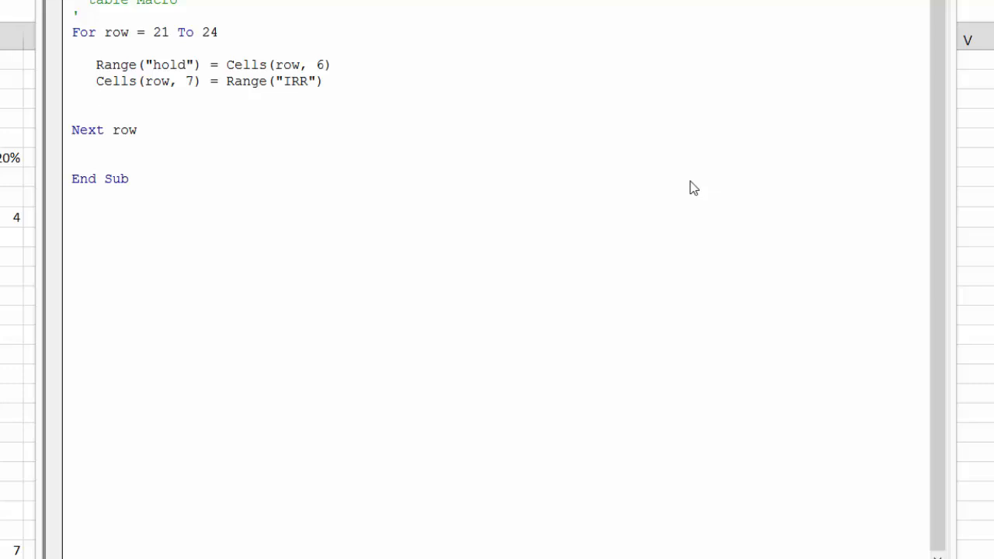
pyautogui.press('BackSpace')
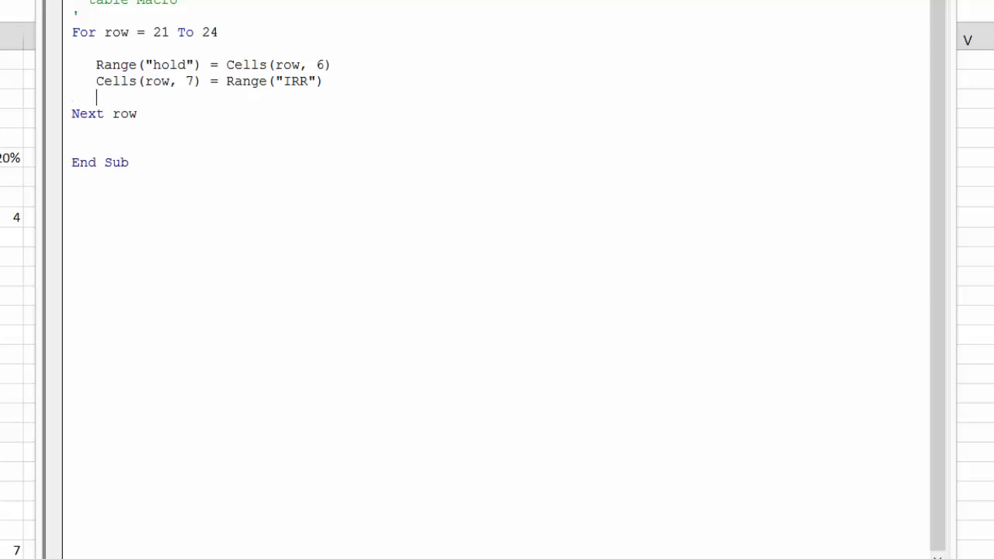
# Return to the worksheet and run the table macro to fill the IRR column
pyautogui.hotkey('alt', 'F11')
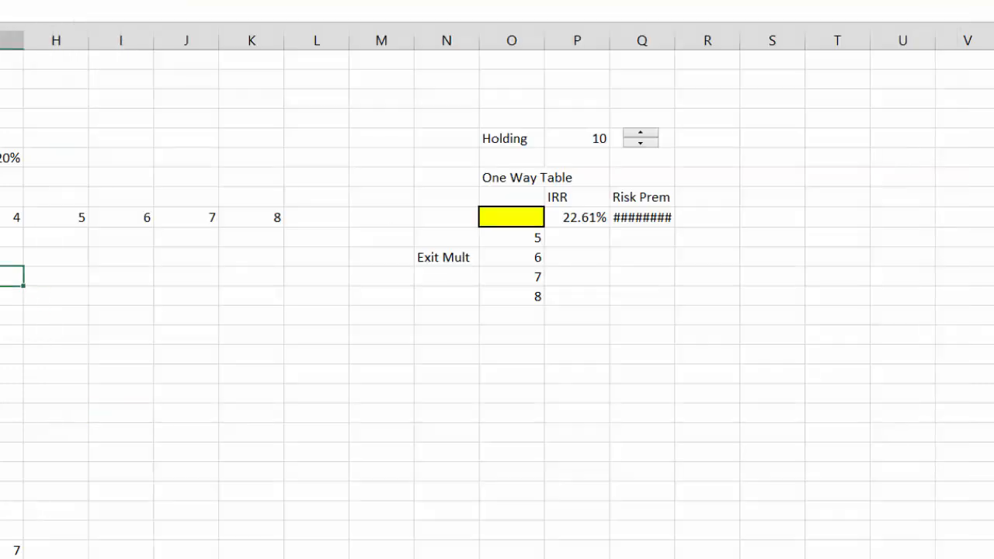
pyautogui.hotkey('ctrl', 'a')
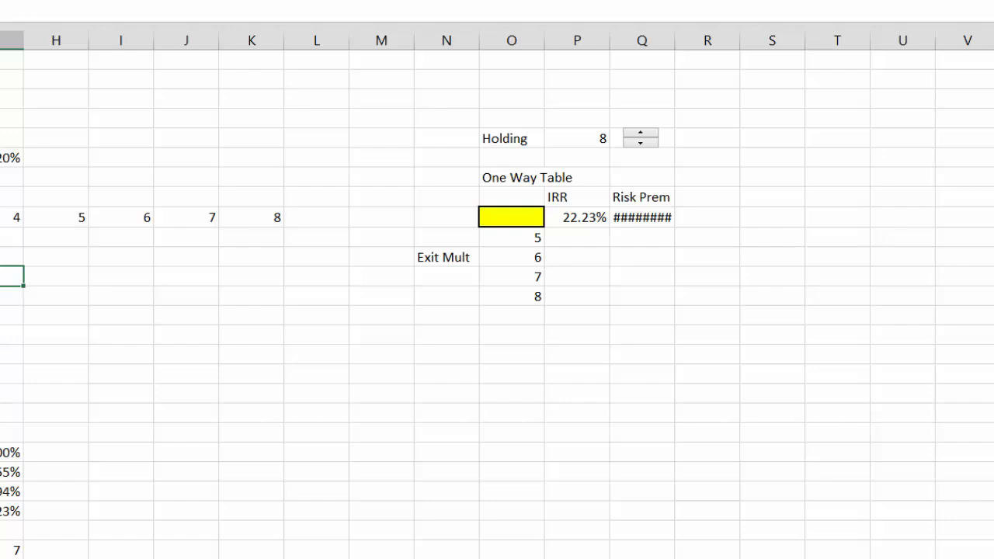
# Create range names from the selected cells, using the labels in the right column
pyautogui.press('Up')
pyautogui.press('Left')
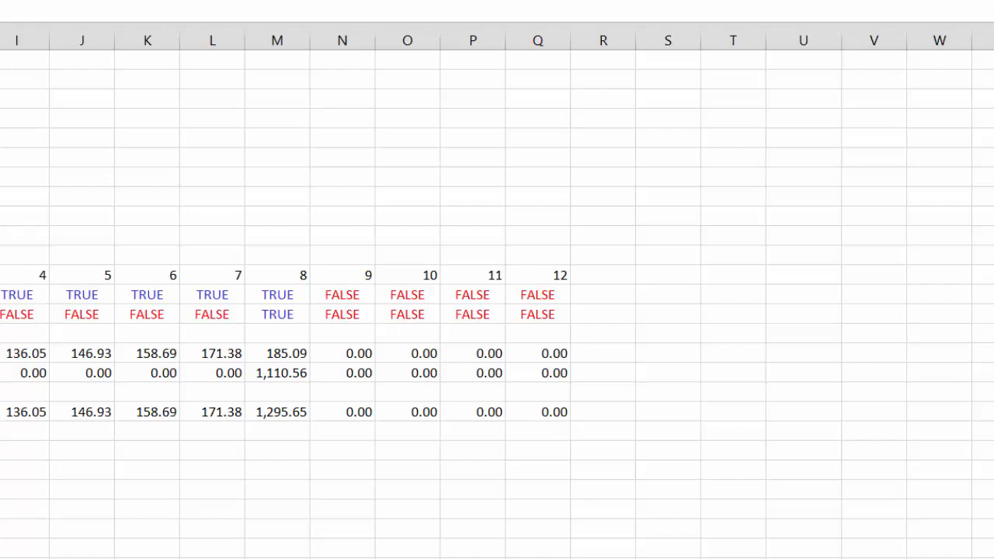
pyautogui.hotkey('shift', 'F3')
pyautogui.hotkey('ctrl', 'shift', 'F3')
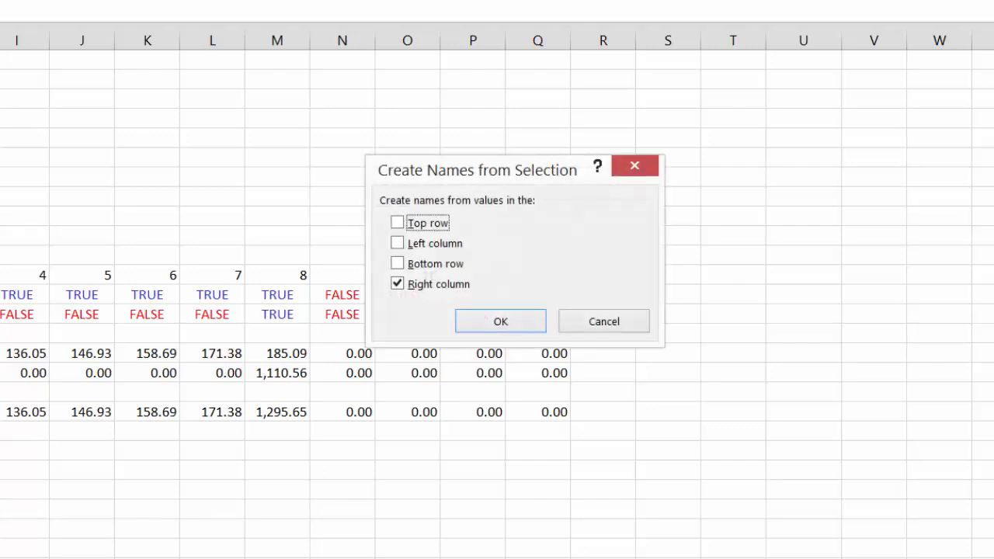
pyautogui.click(481, 324)
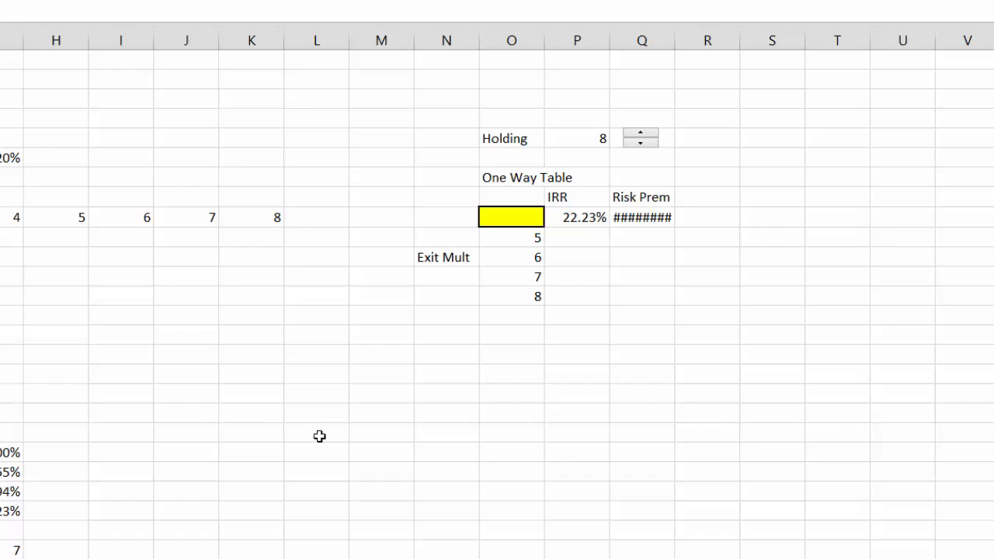
pyautogui.hotkey('alt', 'Tab')
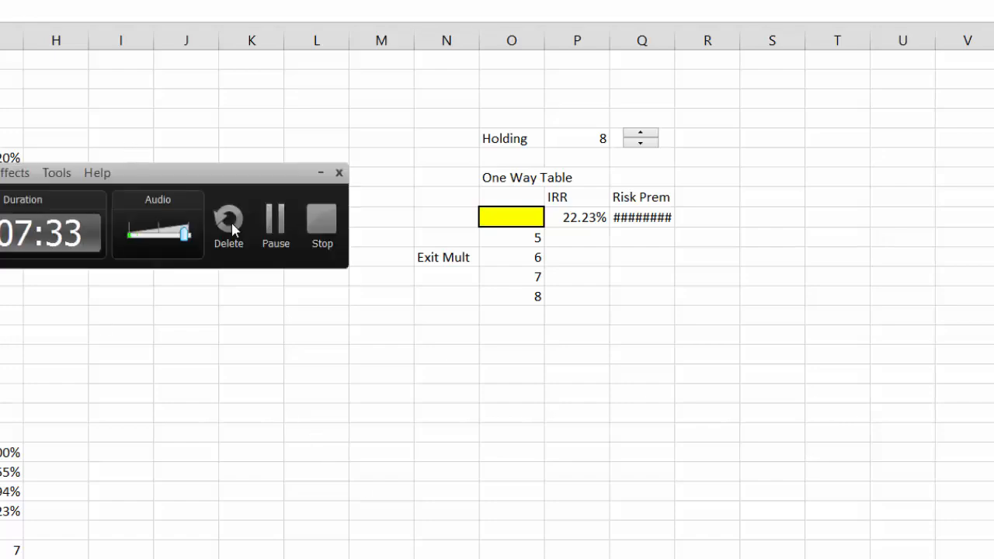
pyautogui.click(276, 221)
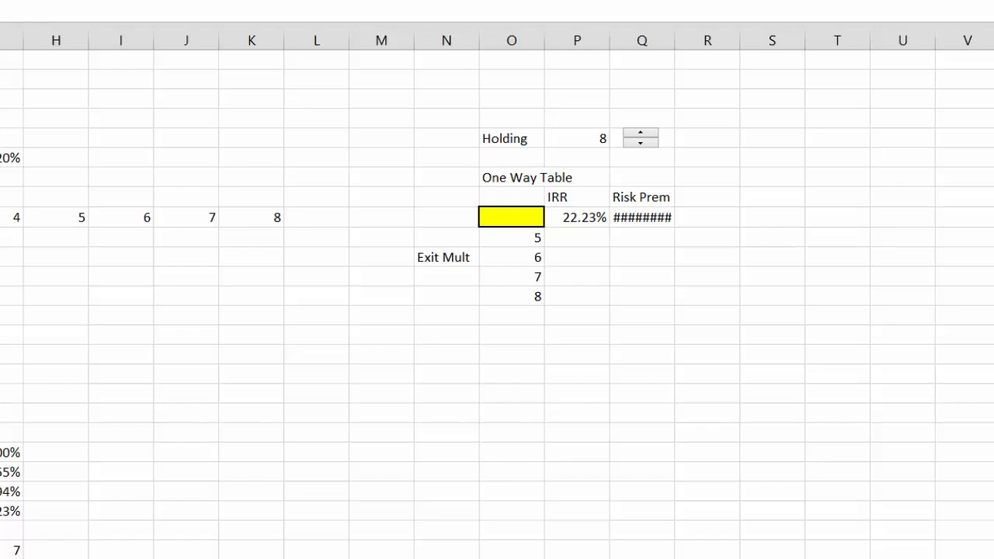
# Enter a column-number formula in the row above the two-way table and copy it across through column K
pyautogui.write('col')
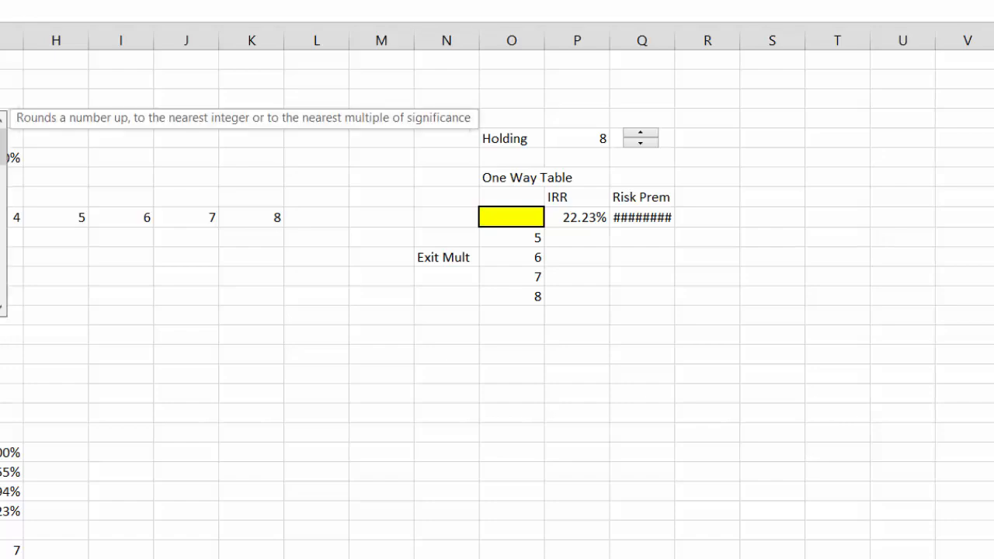
pyautogui.write('(')
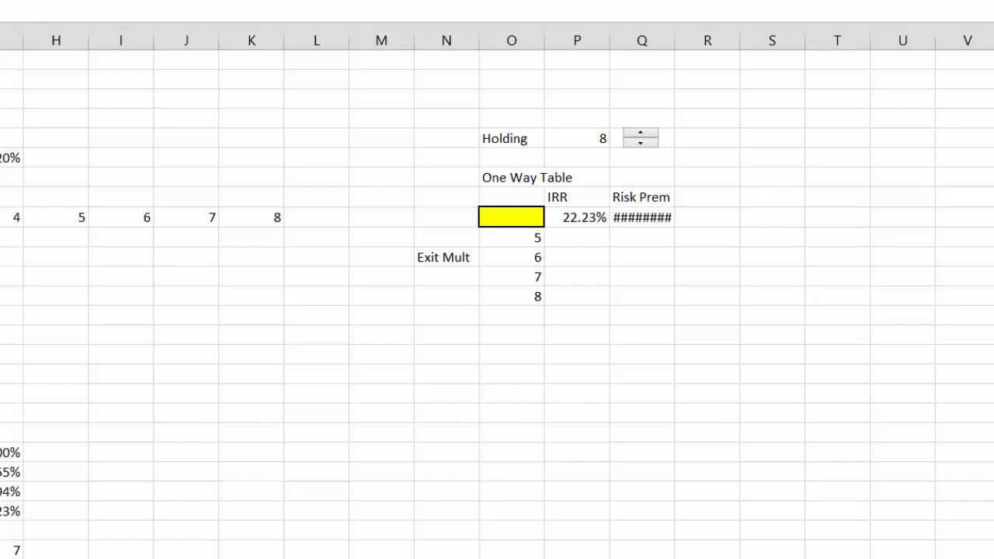
pyautogui.moveTo(11, 98); pyautogui.dragTo(251, 98)
pyautogui.hotkey('ctrl', 'r')
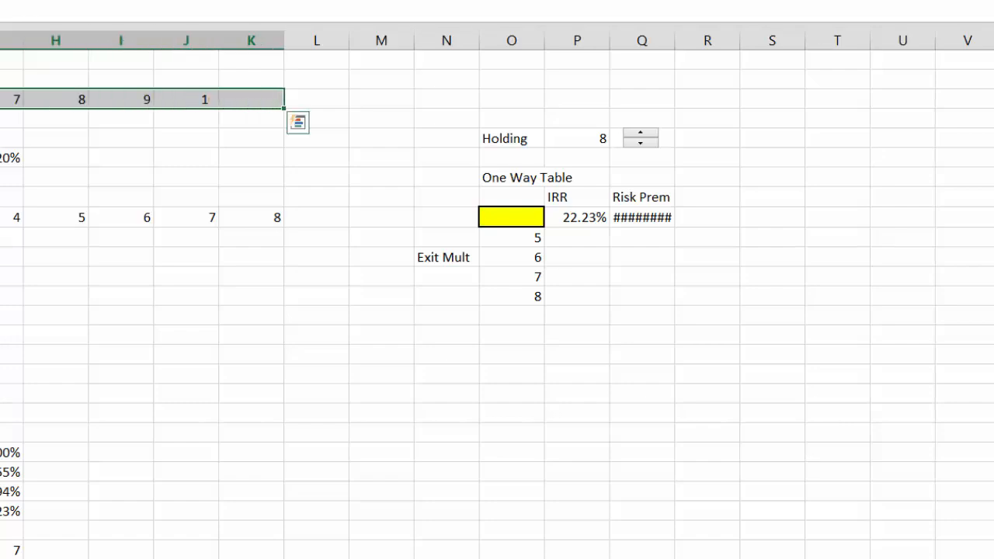
pyautogui.press('Down')
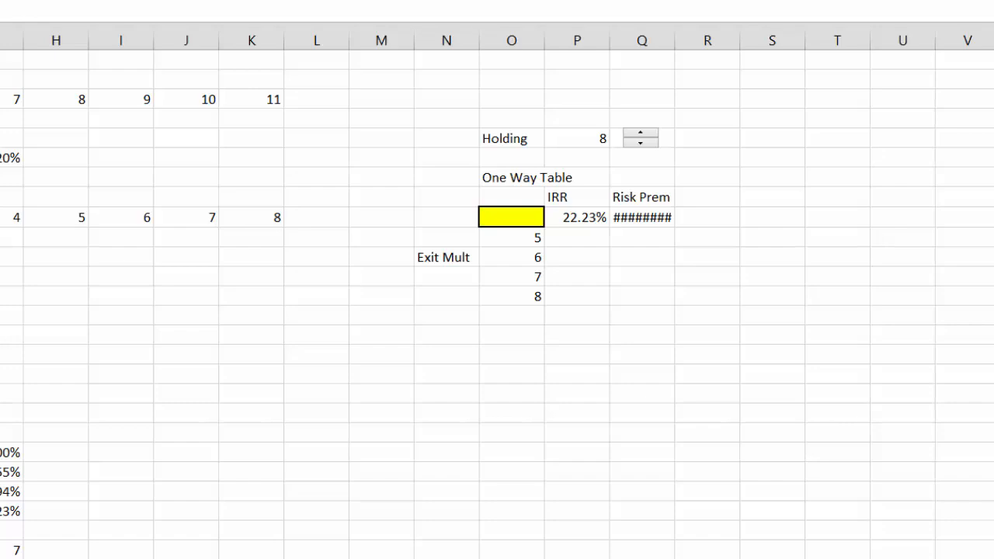
# Open the macro assigned to the worksheet shape for editing
pyautogui.rightClick(2, 369)
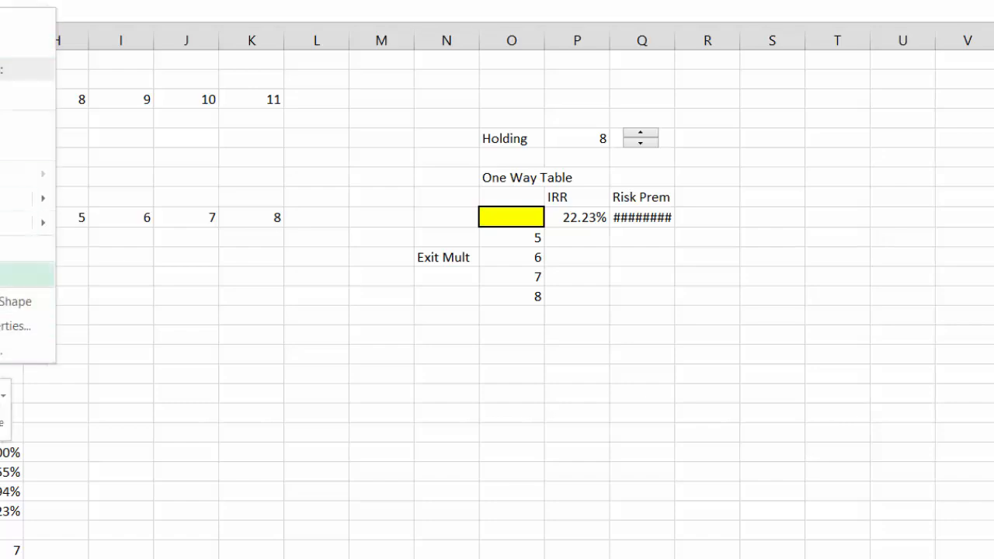
pyautogui.click(4, 274)
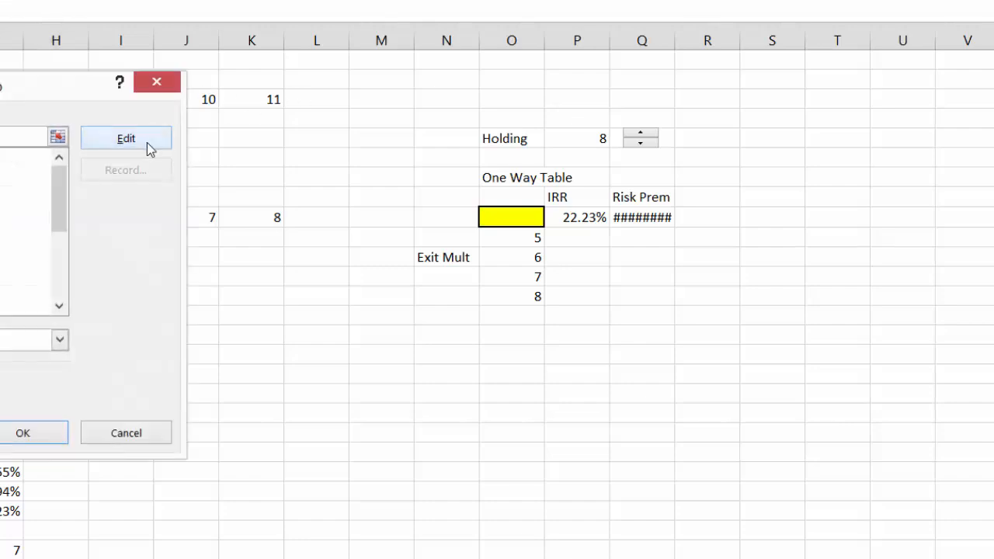
pyautogui.click(128, 140)
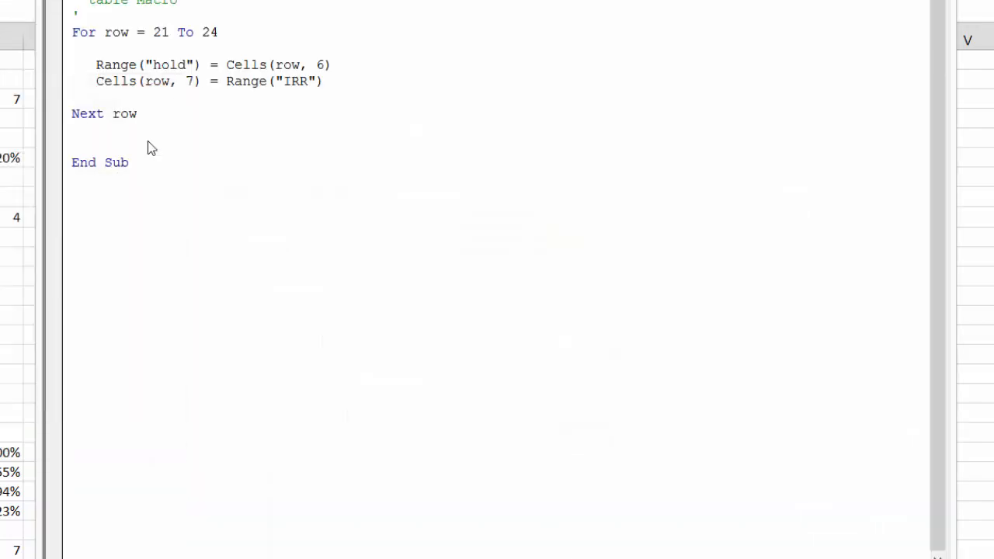
# Add a new procedure Sub table1() below the table macro, with blank lines inside it
pyautogui.press('Return')
pyautogui.press('Return')
pyautogui.write('sub table')
pyautogui.press('BackSpace')
pyautogui.write('le1')
pyautogui.press('Return')
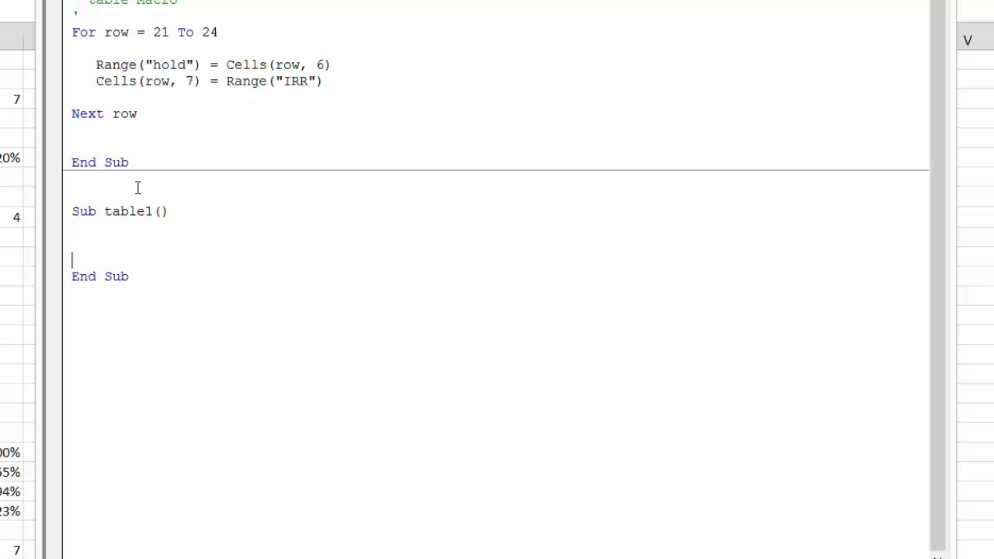
pyautogui.press('Return')
pyautogui.press('Return')
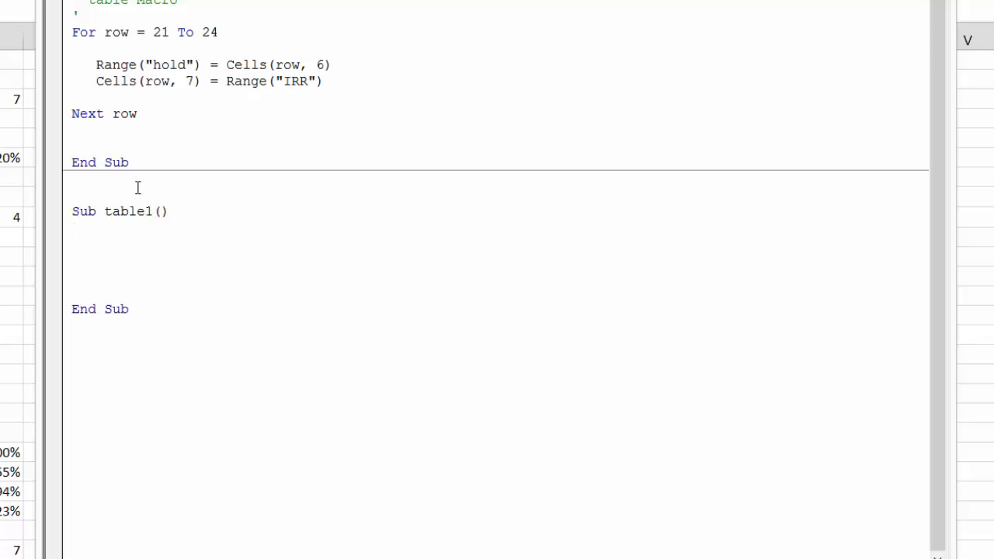
# Start the outer loop of table1 with the line For row = 10 To 13, followed by blank lines
pyautogui.write('for row = 10 to 13')
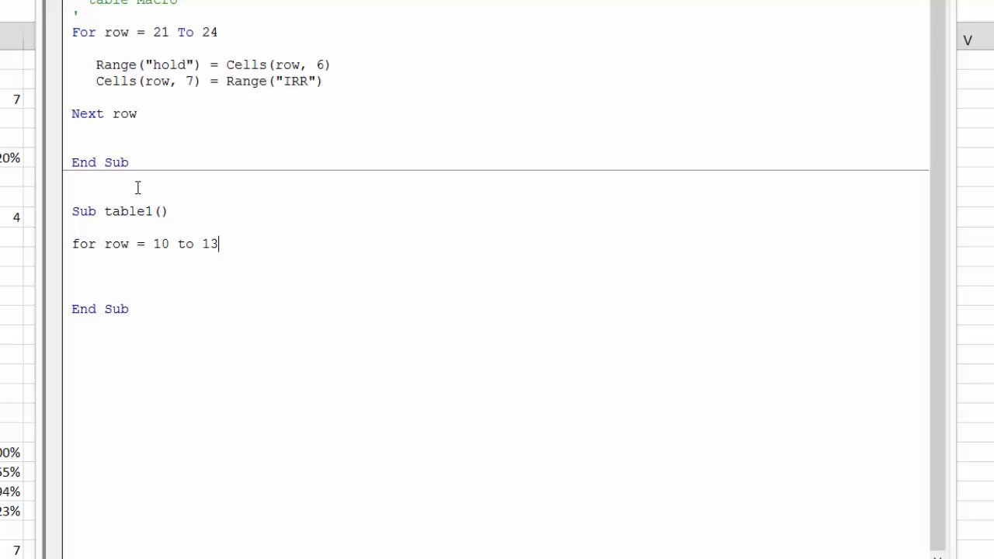
pyautogui.press('Return')
pyautogui.press('Return')
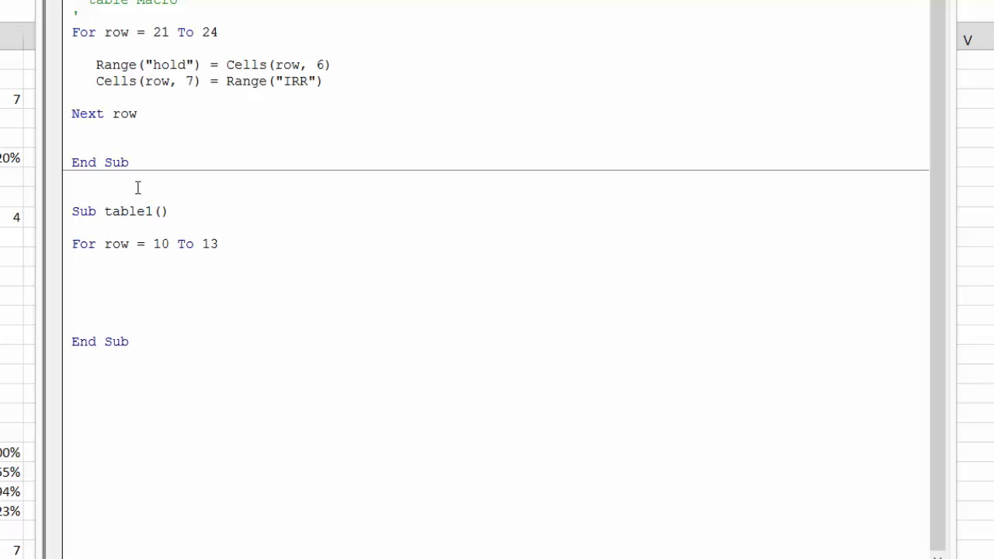
pyautogui.press('BackSpace')
pyautogui.press('Return')
pyautogui.press('Return')
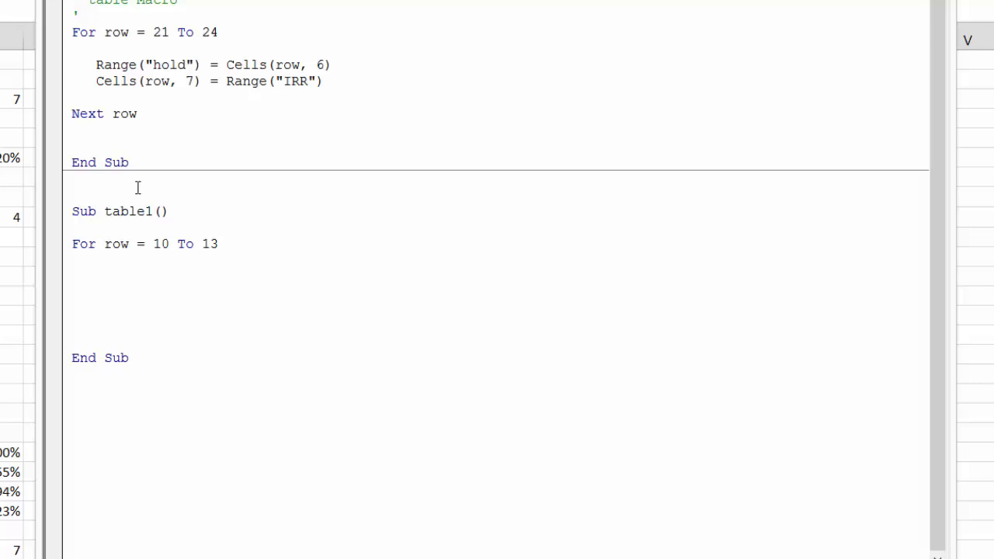
# Add an indented inner loop line For col = 5 To 11 in table1, followed by blank lines
pyautogui.write('for col = 5 to')
pyautogui.write('11')
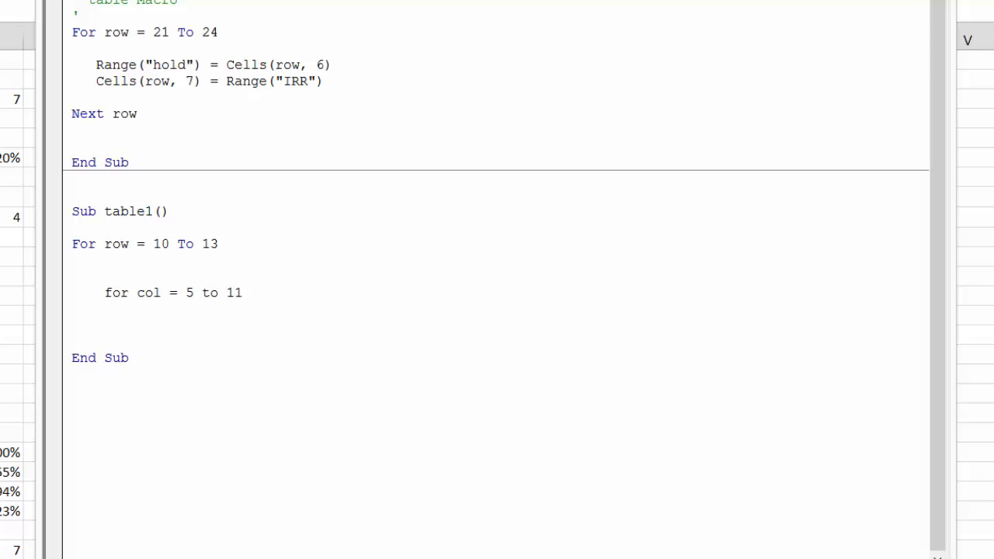
pyautogui.press('Return')
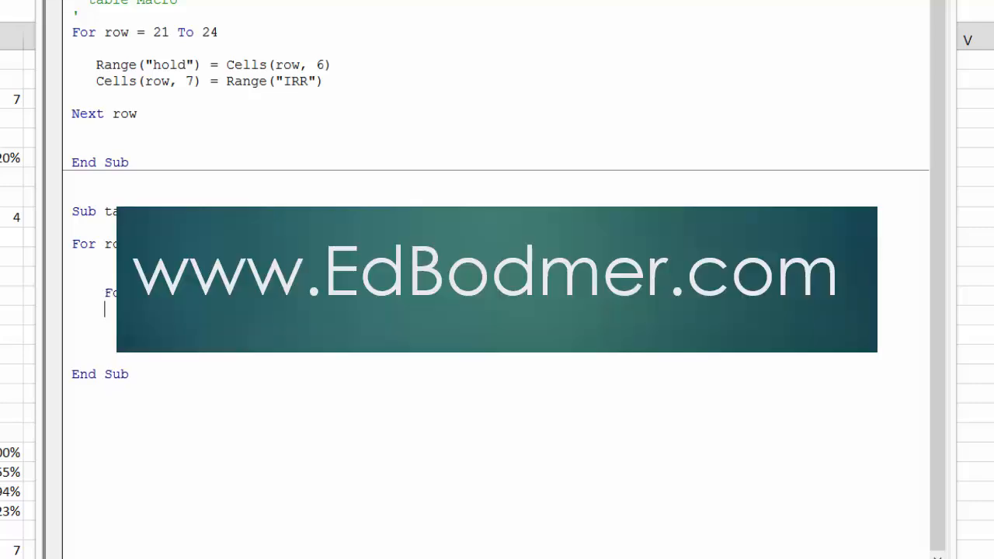
pyautogui.press('Return')
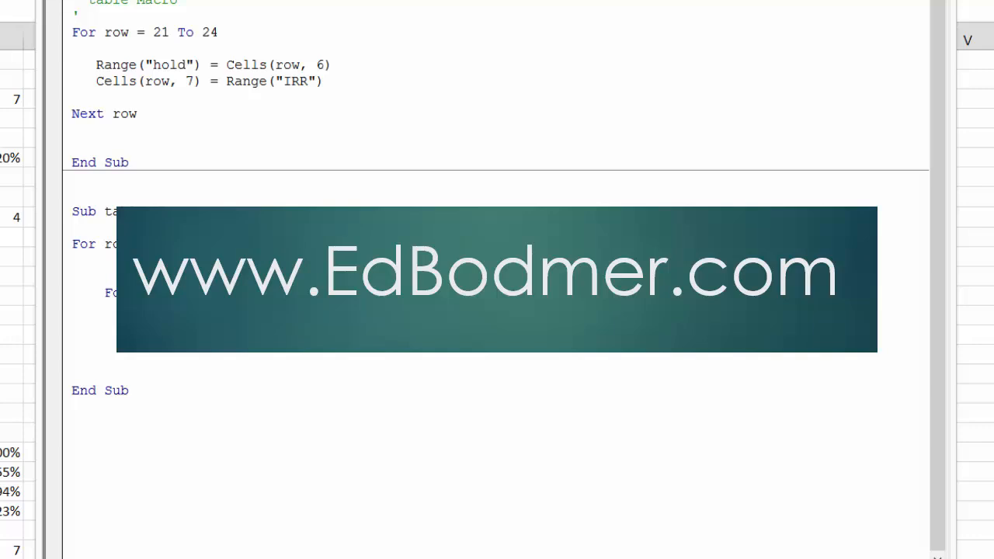
# Add the indented line Range("exit") = Cells(row, 5) to table1, directly below For row = 10 To 13
pyautogui.press('Up')
pyautogui.press('Up')
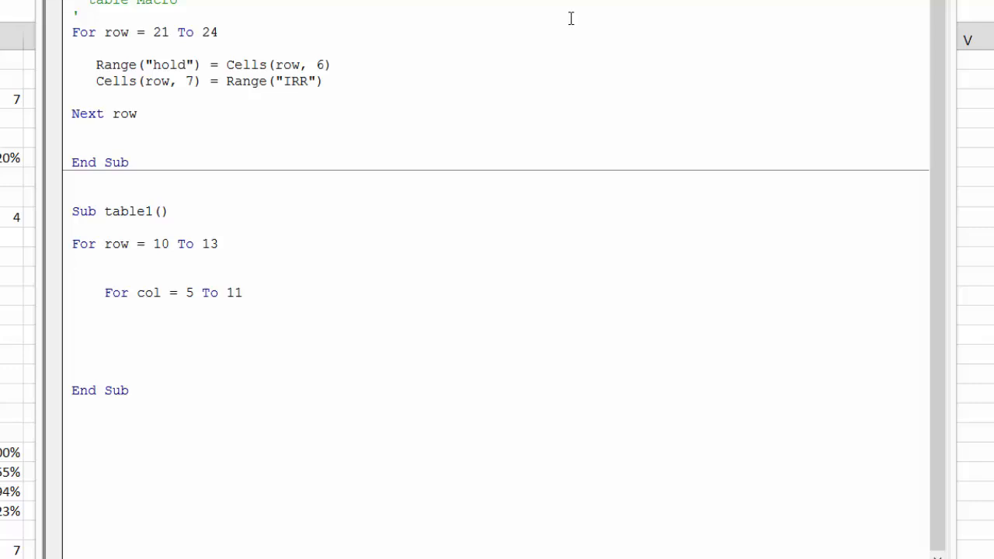
pyautogui.write('range(exit')
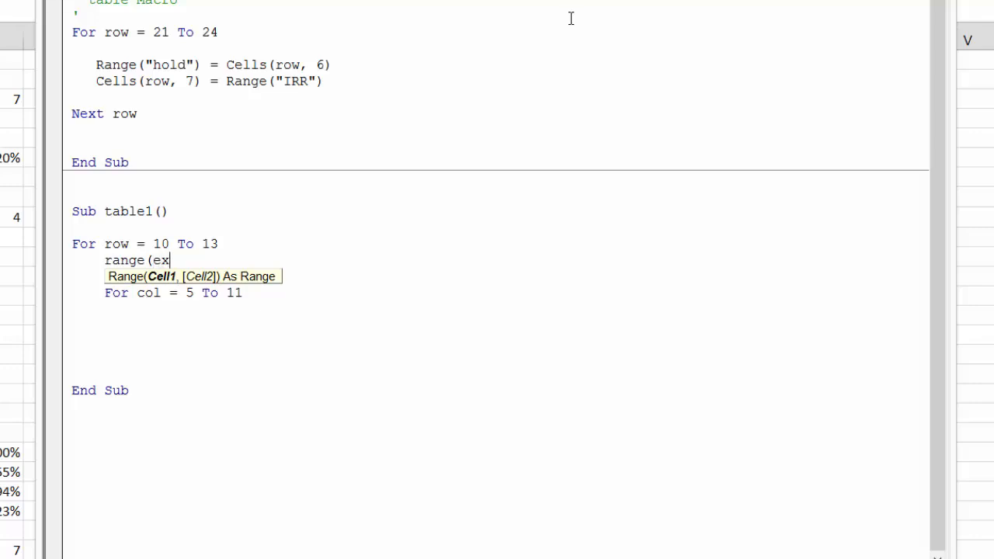
pyautogui.press('BackSpace')
pyautogui.press('BackSpace')
pyautogui.press('BackSpace')
pyautogui.press('BackSpace')
pyautogui.write('"exit") ')
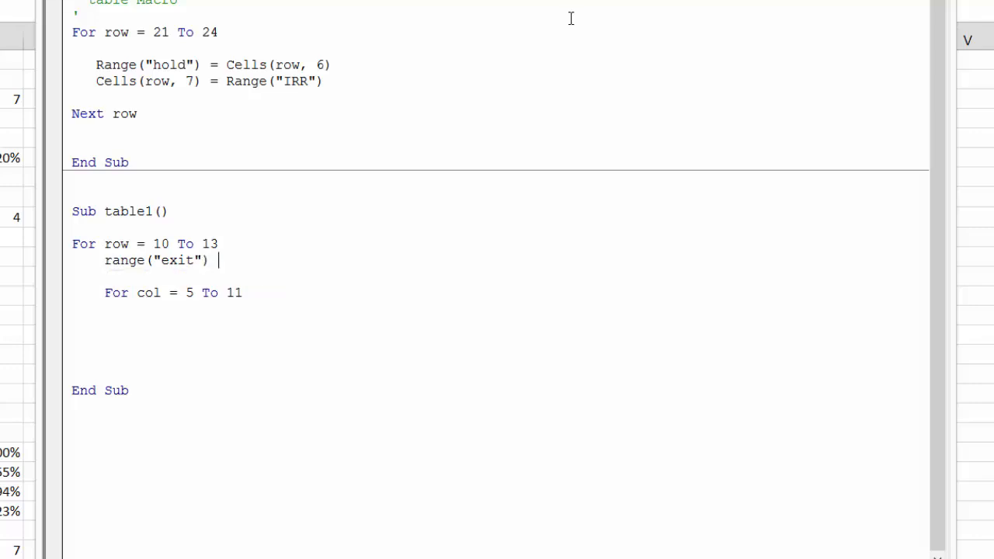
pyautogui.write('= cells(')
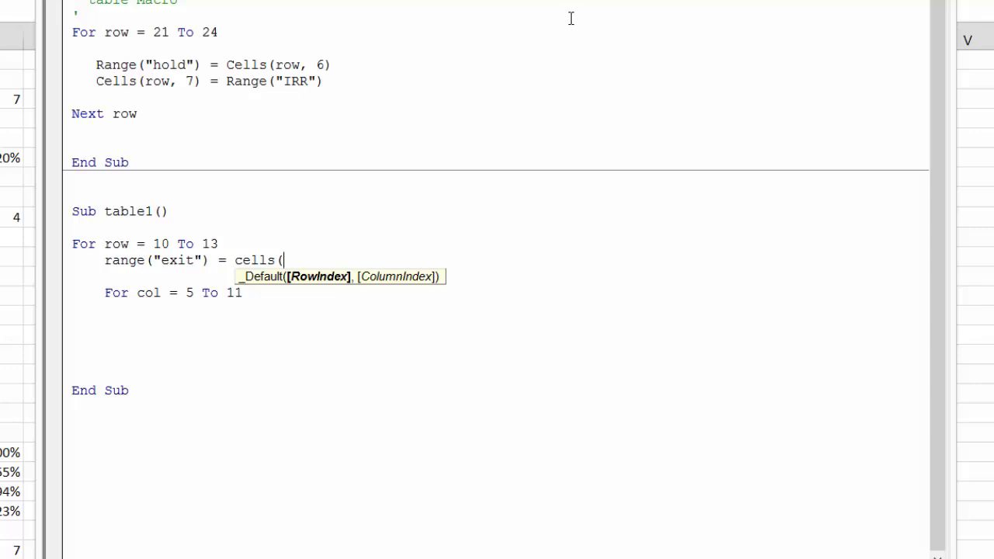
pyautogui.write('row,5)')
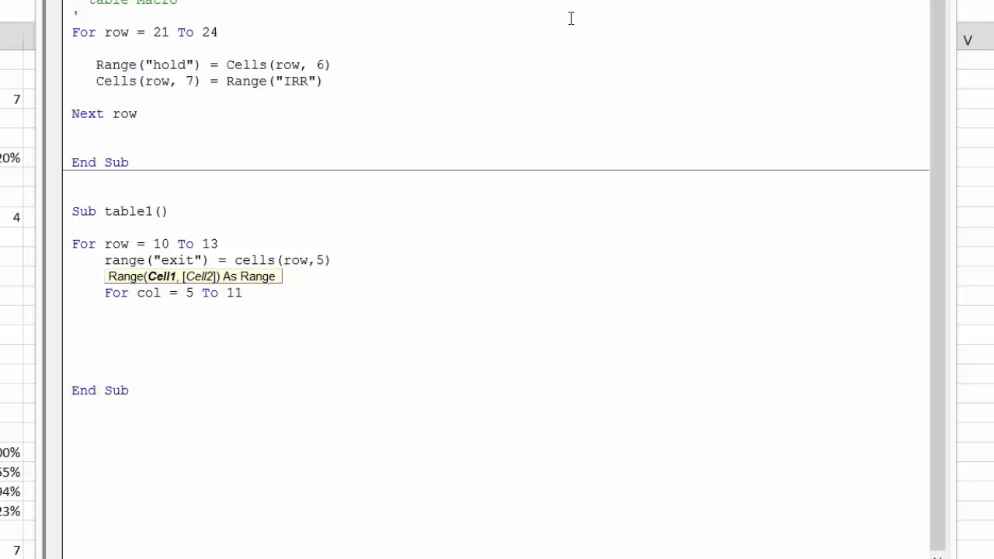
pyautogui.press('Return')
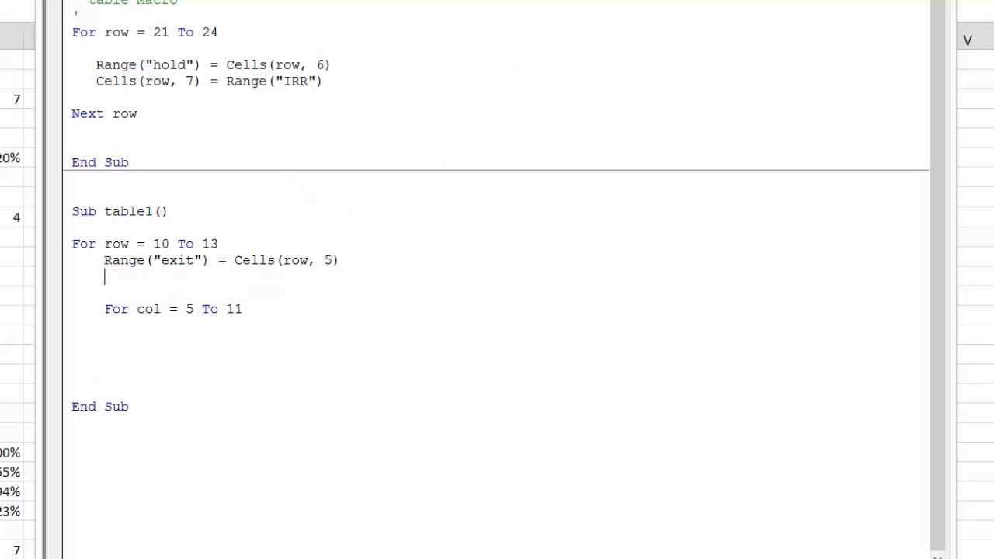
# Check the two-way table's layout on the Excel worksheet and return to the table1 code in the Visual Basic editor
pyautogui.hotkey('alt', 'F11')
pyautogui.hotkey('ctrl', 'pageup')
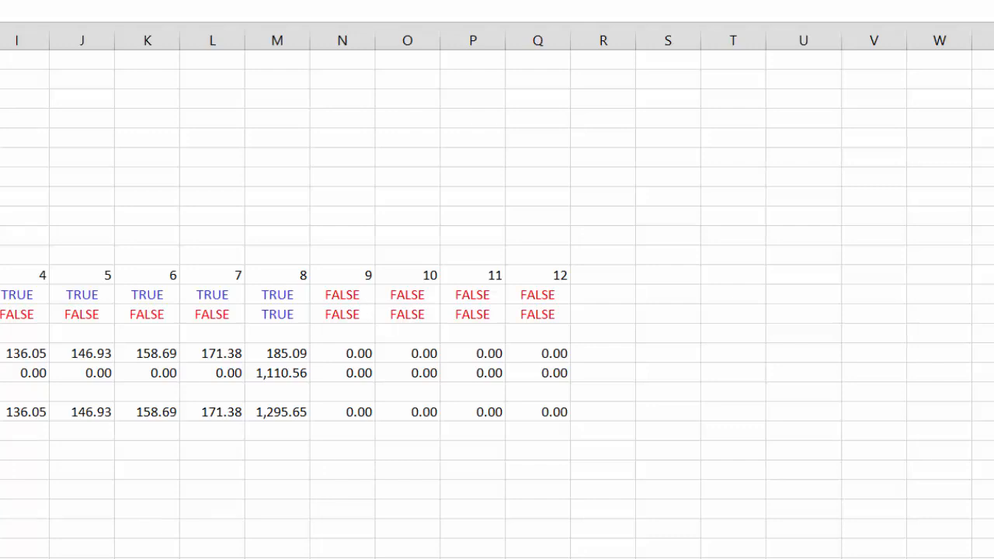
pyautogui.hotkey('ctrl', 'pageup')
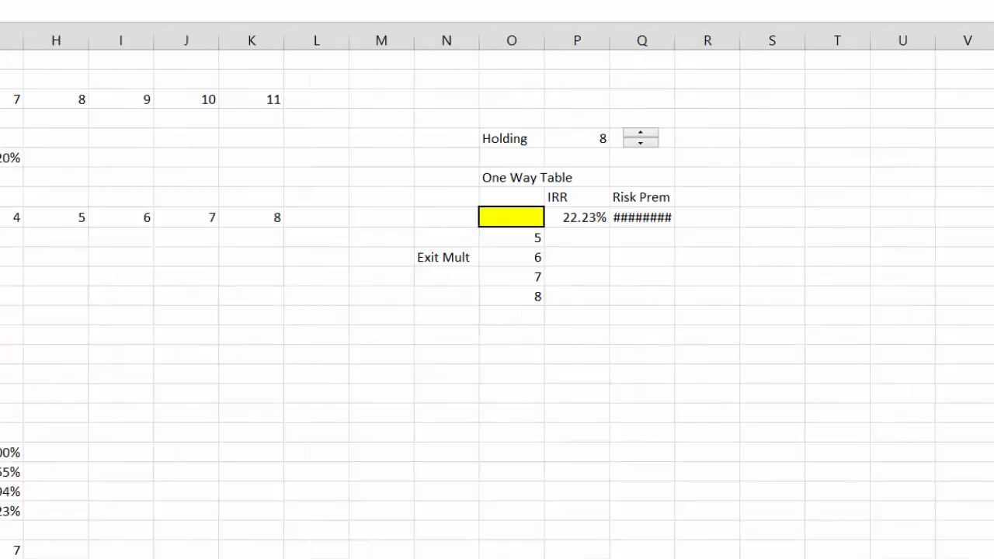
pyautogui.moveTo(145, 558)
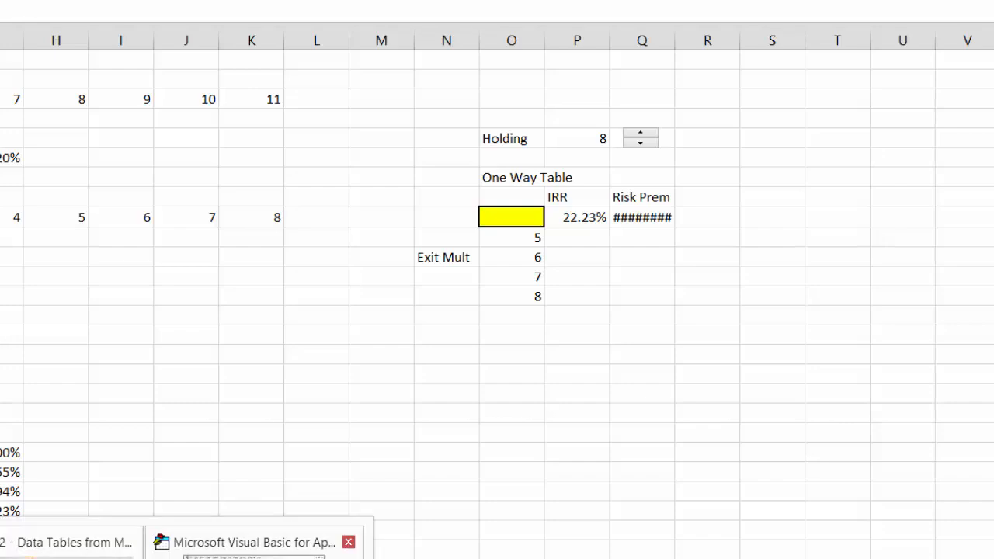
pyautogui.click(254, 553)
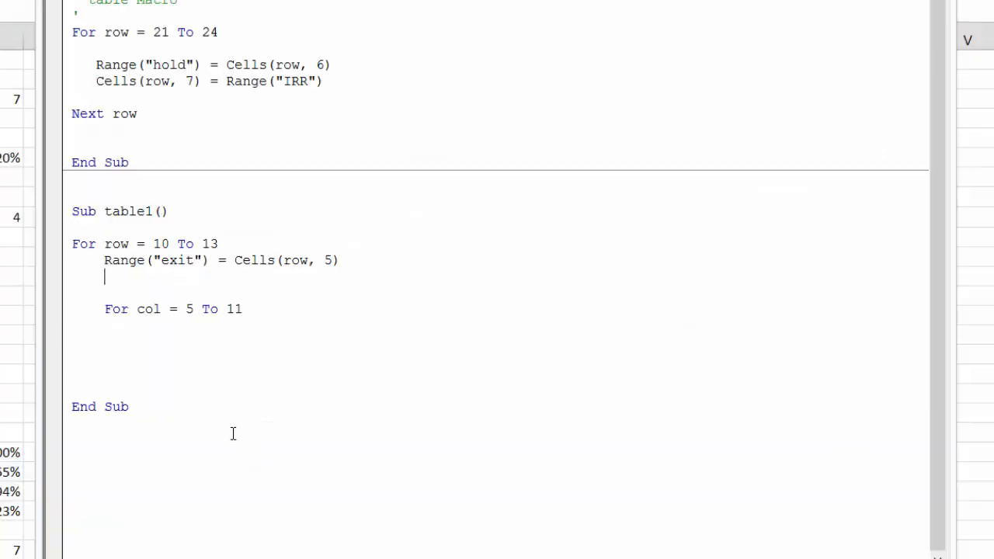
# Tidy table1 so a single blank line separates the Range("exit") line from the For col line
pyautogui.press('BackSpace')
pyautogui.press('BackSpace')
pyautogui.press('Down')
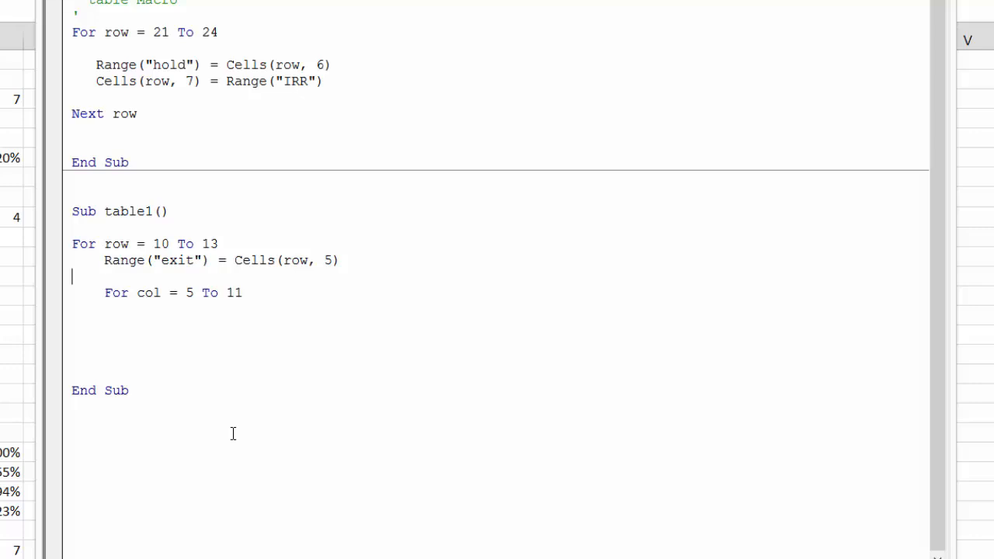
pyautogui.press('BackSpace')
pyautogui.press('Left')
pyautogui.press('Left')
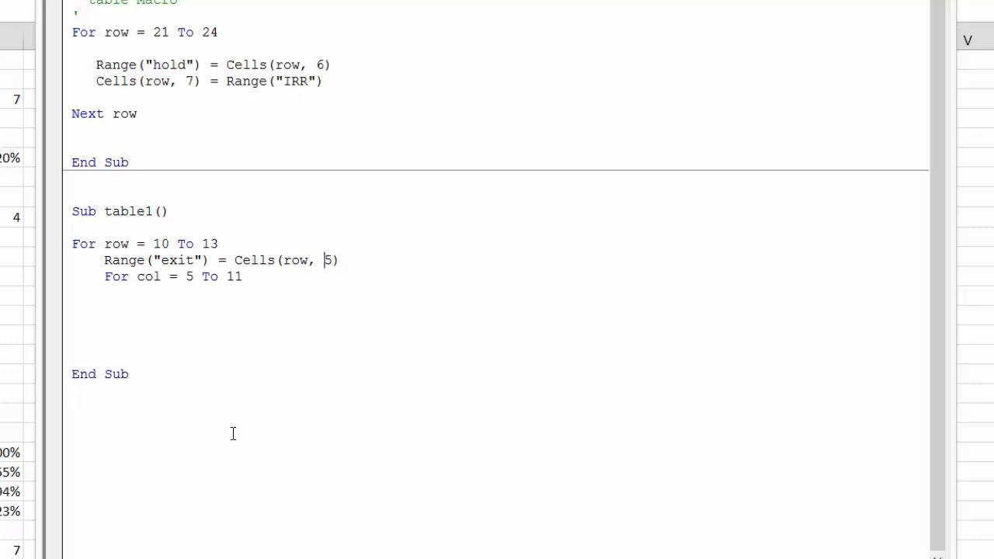
pyautogui.press('Down')
pyautogui.press('Down')
pyautogui.press('Up')
pyautogui.press('Home')
pyautogui.press('Down')
pyautogui.press('Return')
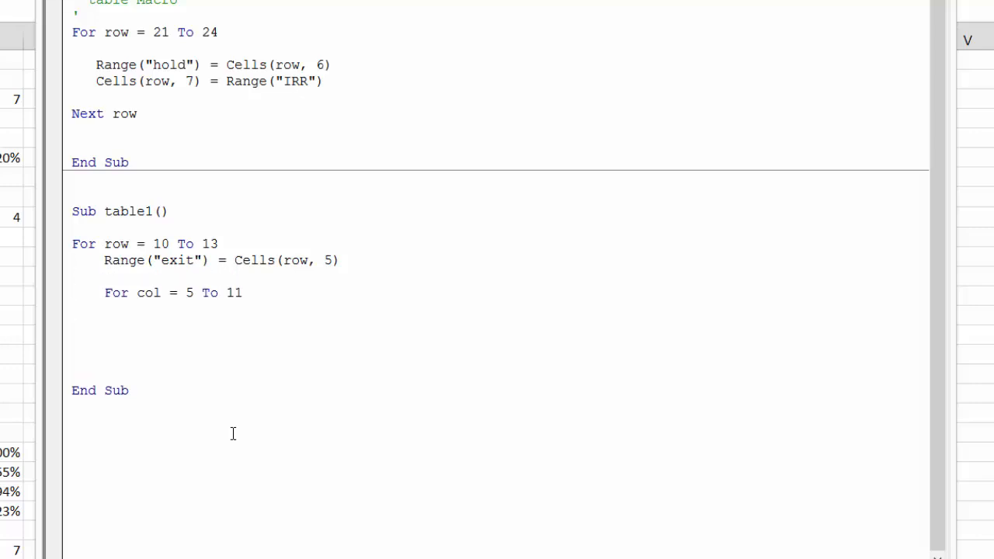
# Add the further indented line Range("hold") = Cells(9, col) inside the For col loop of table1
pyautogui.press('Tab')
pyautogui.write('range("h')
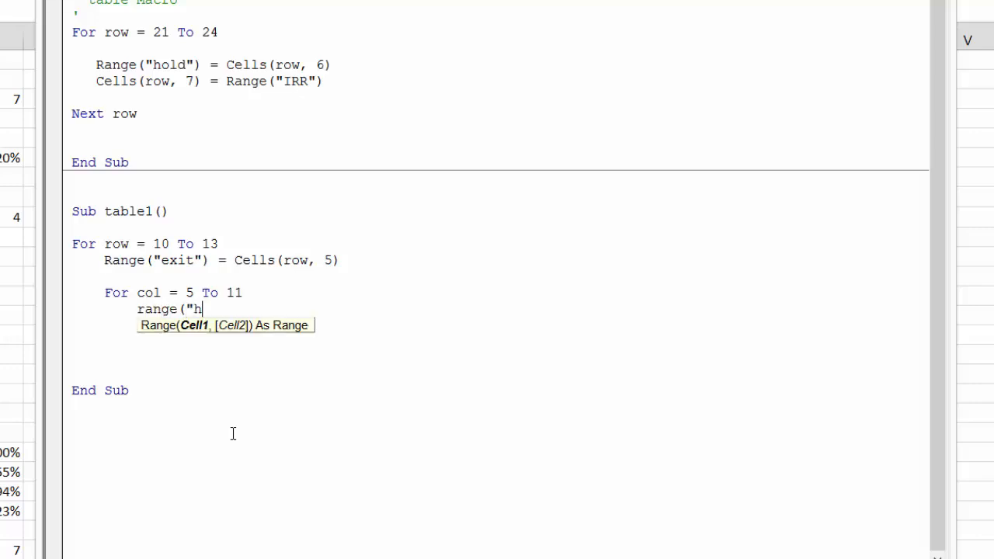
pyautogui.write('old") ')
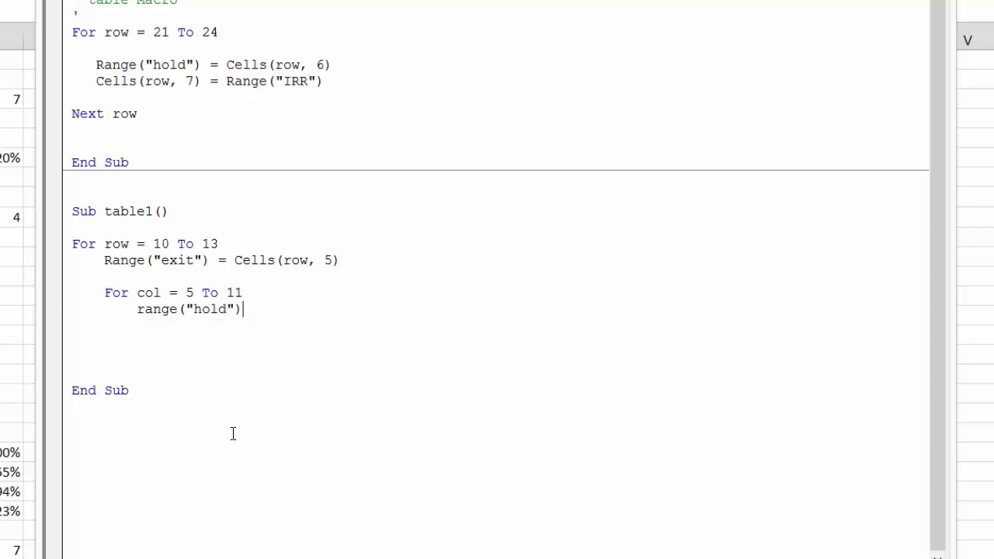
pyautogui.write('= cell')
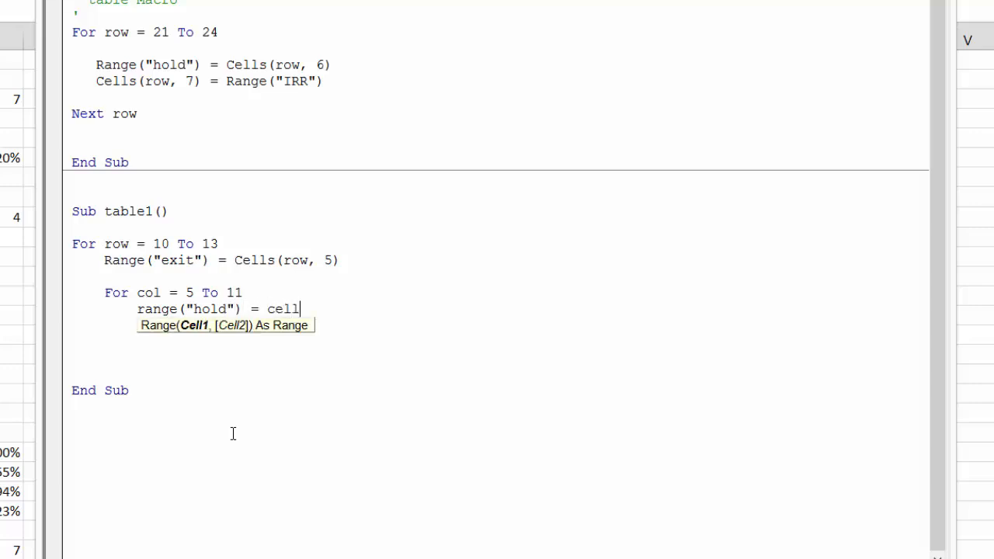
pyautogui.write('s(')
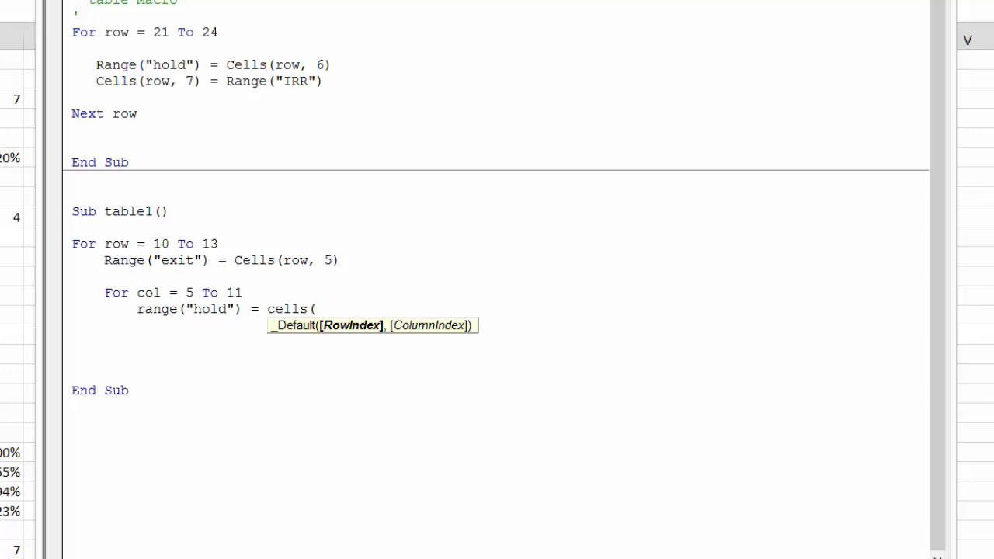
pyautogui.write('9,cl')
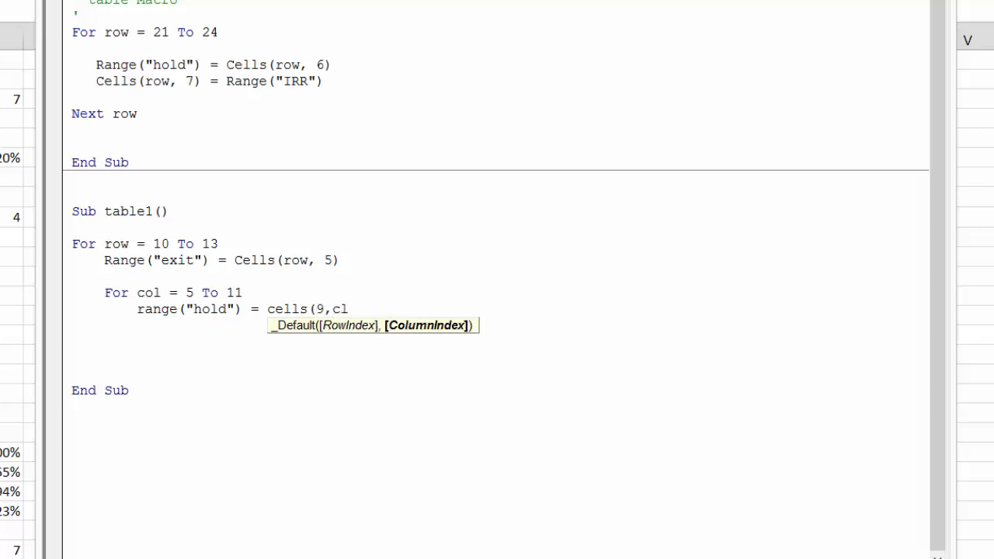
pyautogui.press('BackSpace')
pyautogui.write('ol)')
pyautogui.press('Return')
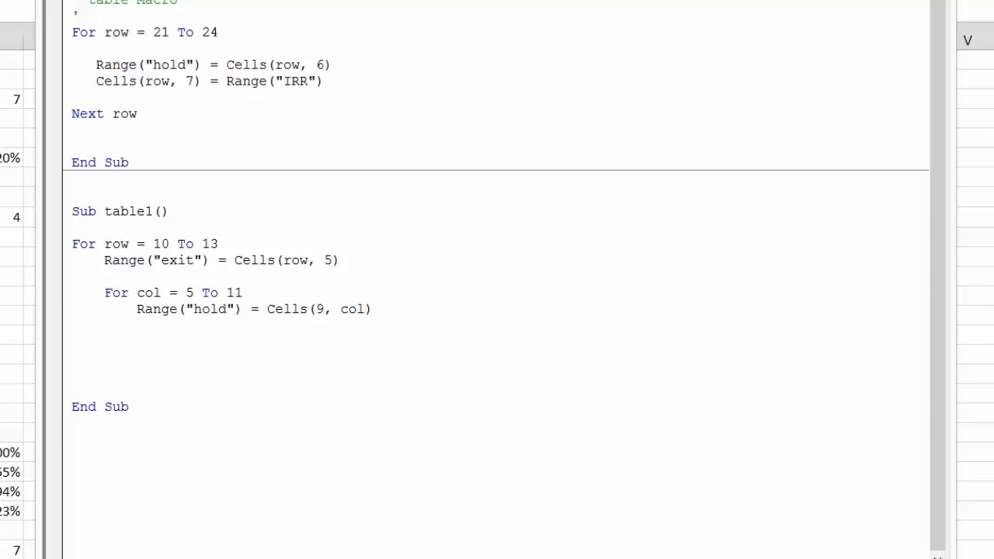
# Add the line Cells(row, col) = Range("IRR") below the hold assignment in the inner loop
pyautogui.write('cells(')
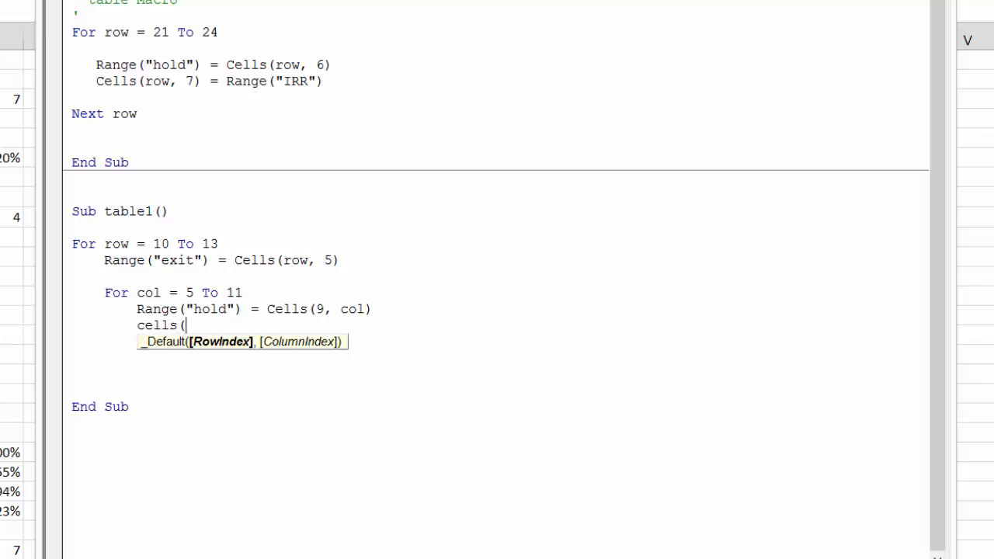
pyautogui.write('row,c')
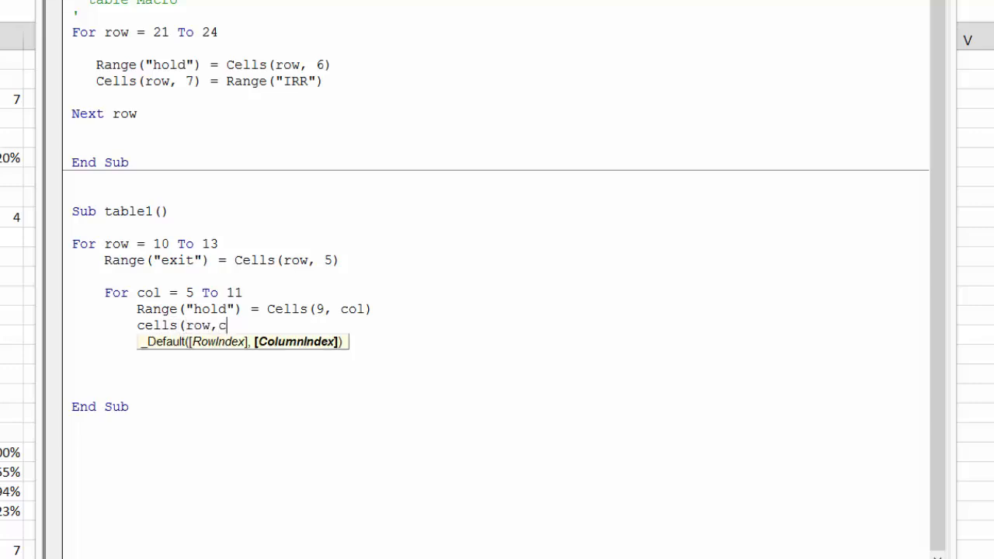
pyautogui.write('ol) =')
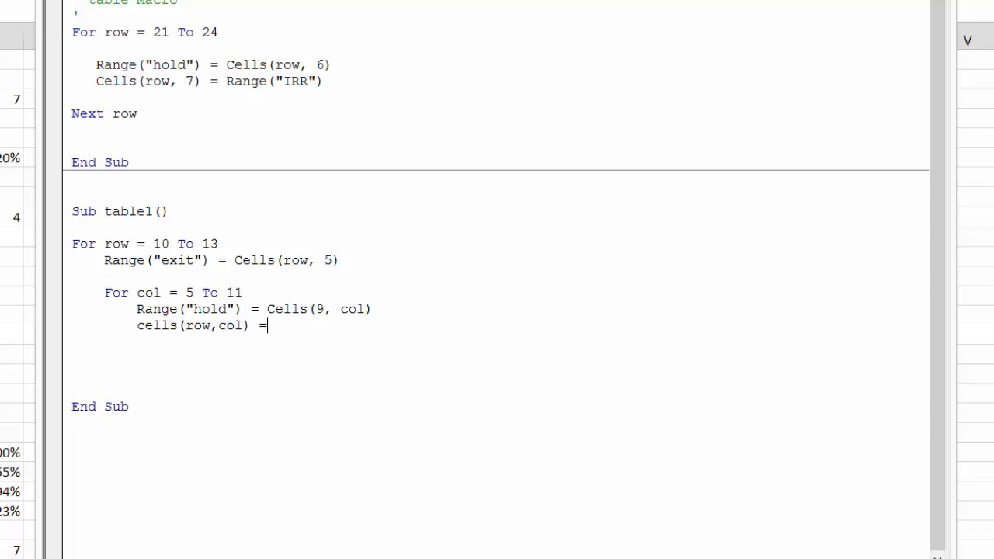
pyautogui.write('range(')
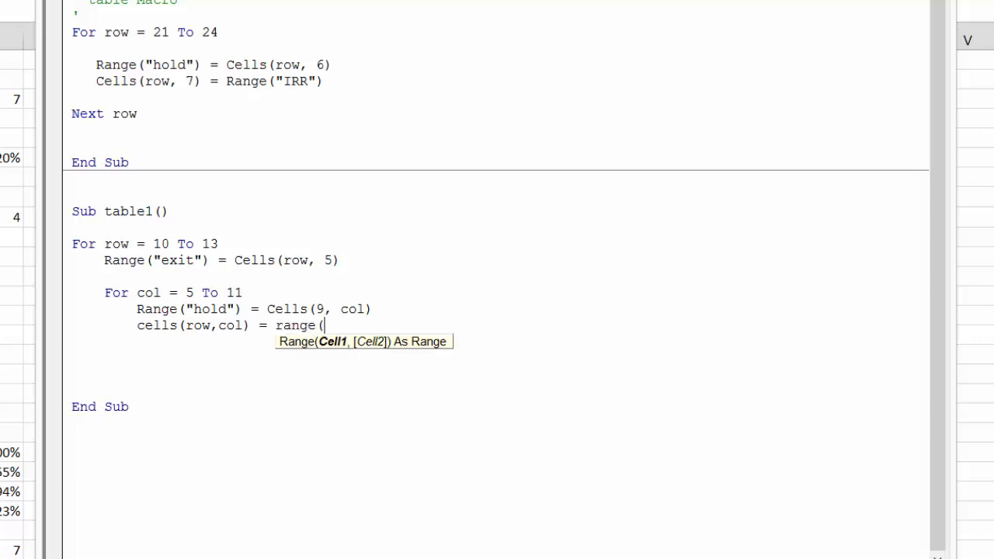
pyautogui.write('"IRR")')
pyautogui.press('Return')
# Close the loops with an indented Next col and an unindented Next row, and delete surplus blank lines before End Sub
pyautogui.press('BackSpace')
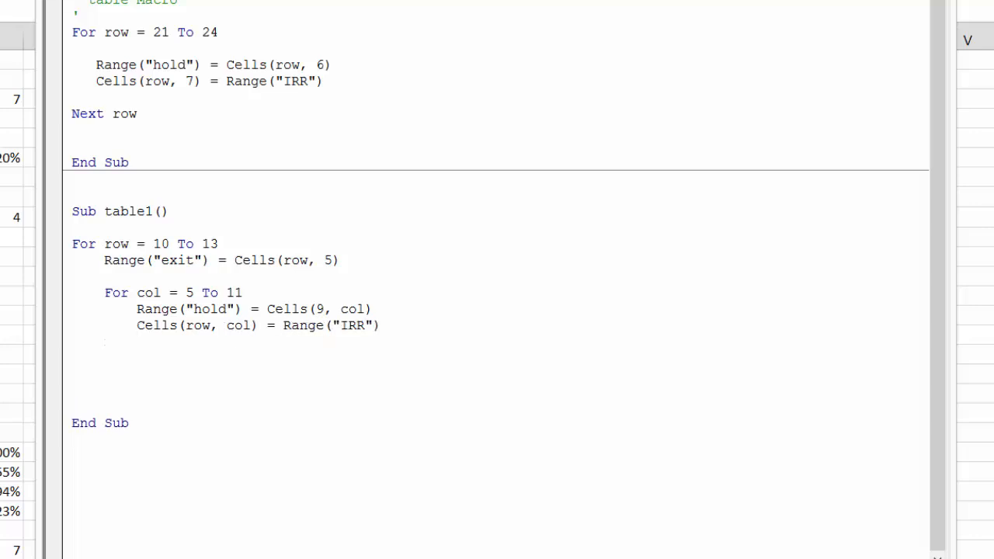
pyautogui.write('next col')
pyautogui.press('Return')
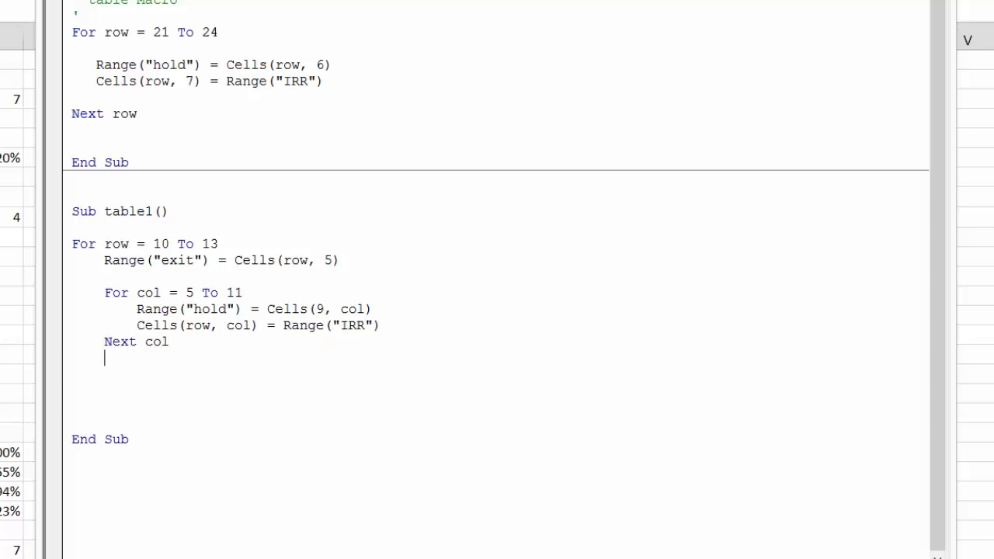
pyautogui.write('next row')
pyautogui.press('Return')
pyautogui.press('BackSpace')
pyautogui.press('BackSpace')
pyautogui.press('Down')
pyautogui.press('Down')
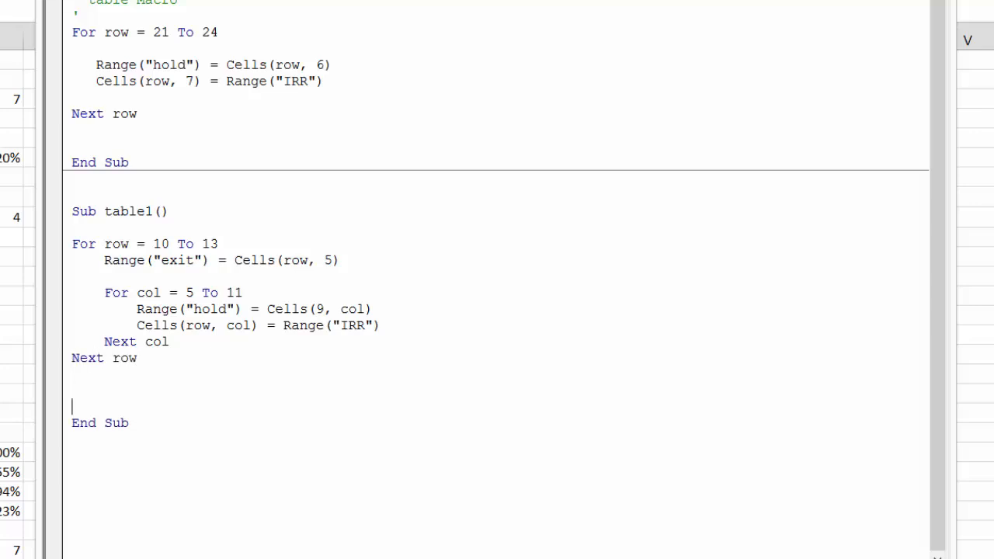
pyautogui.press('BackSpace')
pyautogui.press('BackSpace')
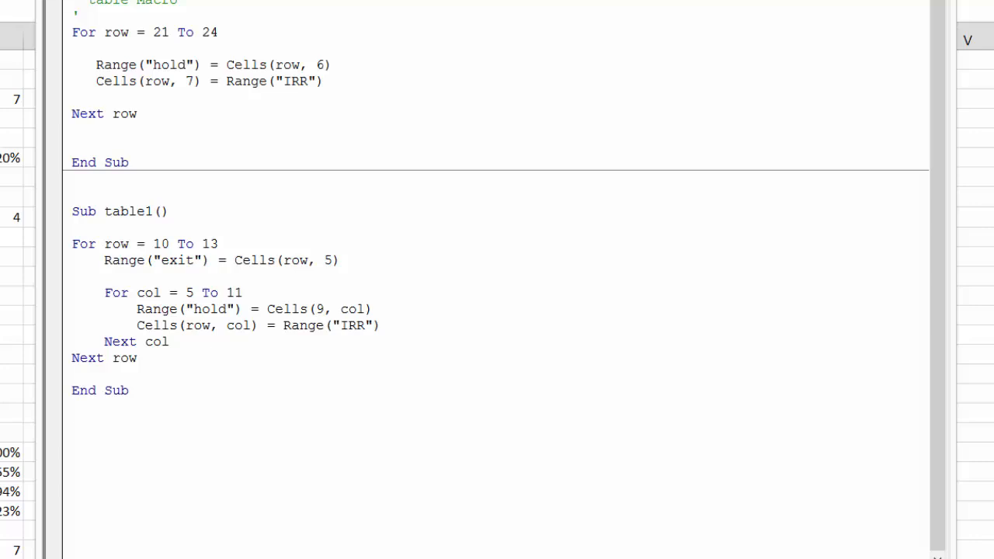
# Switch to the Excel worksheet and run the table1 macro to fill the two-way IRR table
pyautogui.hotkey('alt', 'F11')
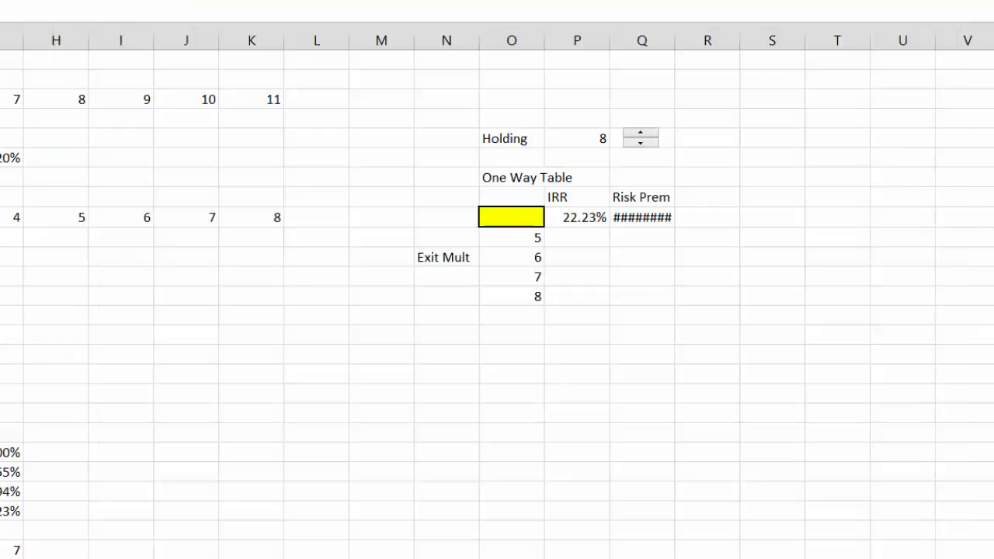
pyautogui.rightClick(0, 391)
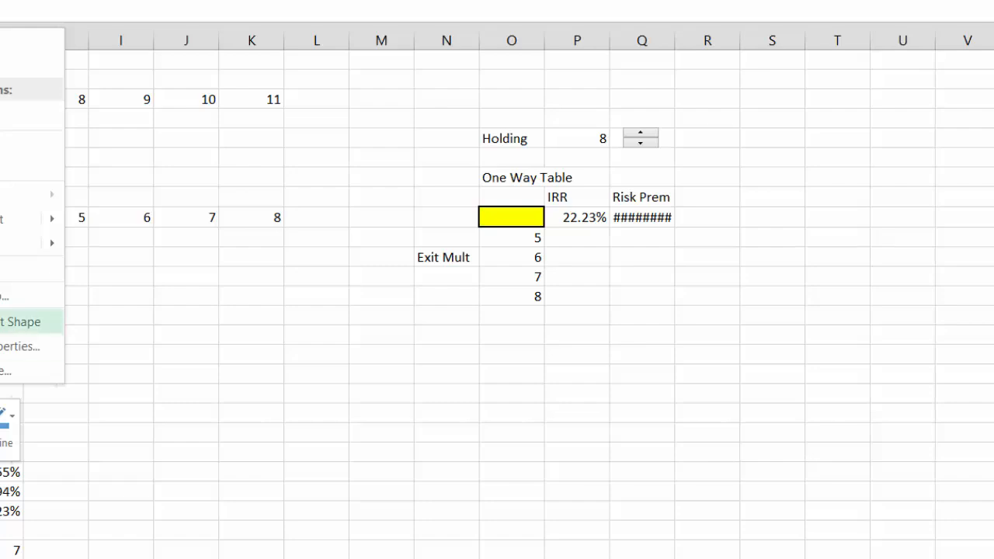
pyautogui.click(2, 66)
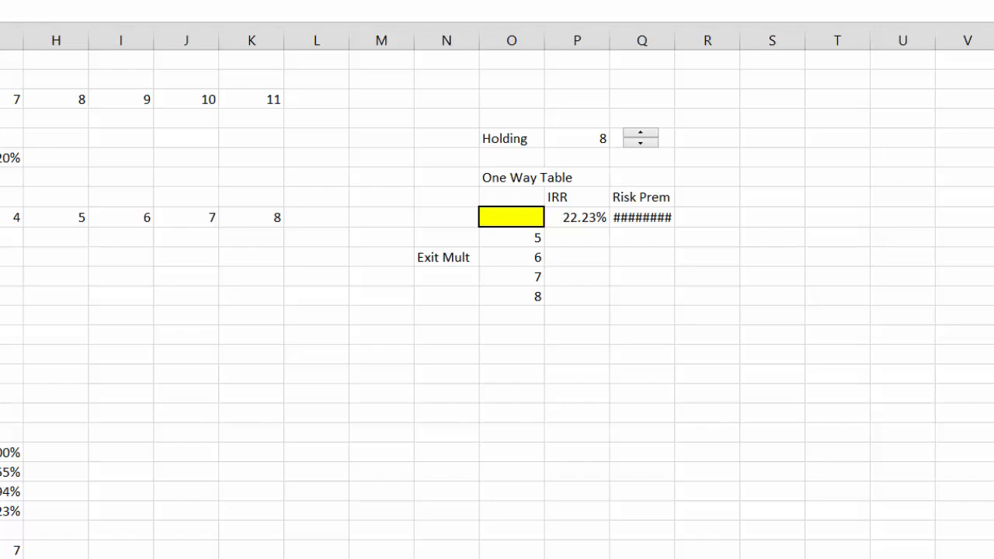
pyautogui.hotkey('alt', 'F8')
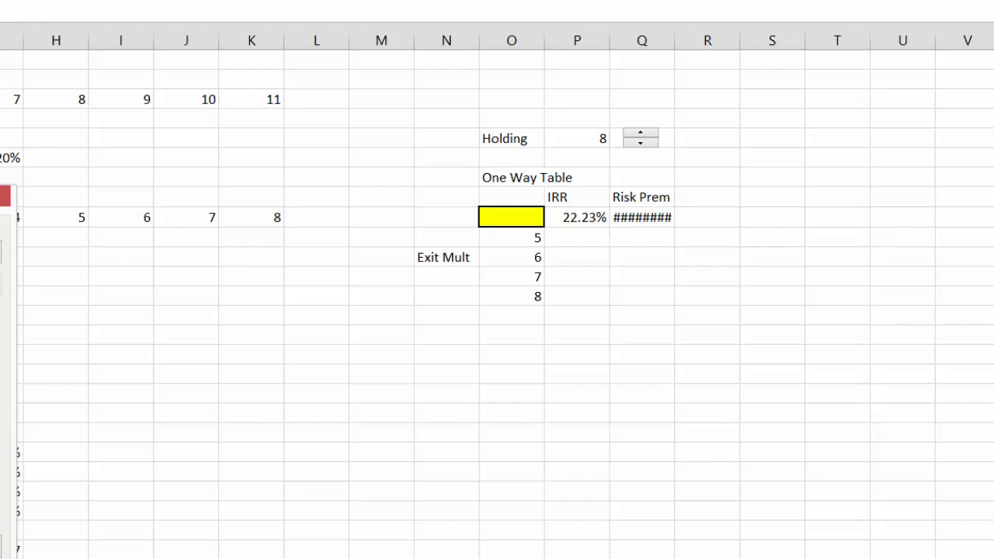
pyautogui.press('Escape')
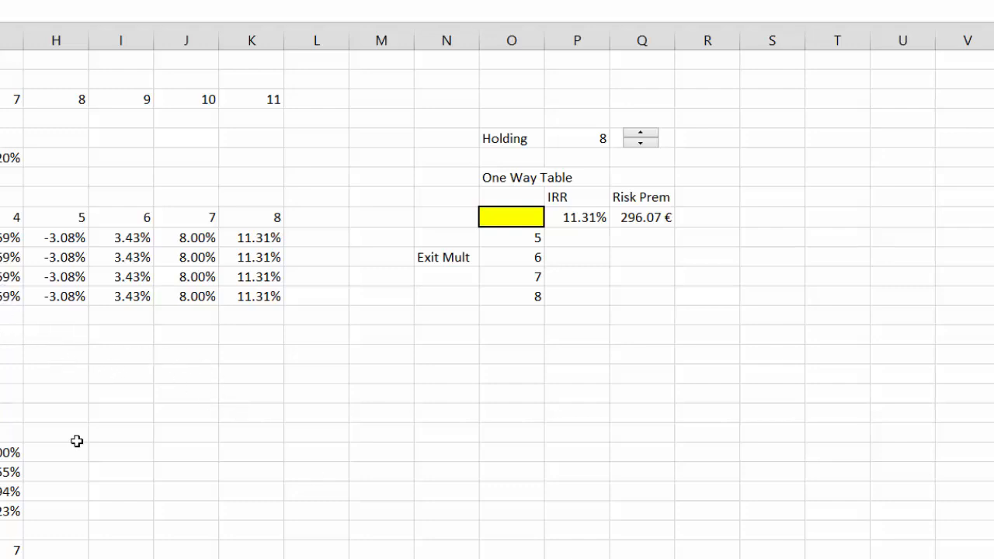
pyautogui.click(340, 558)
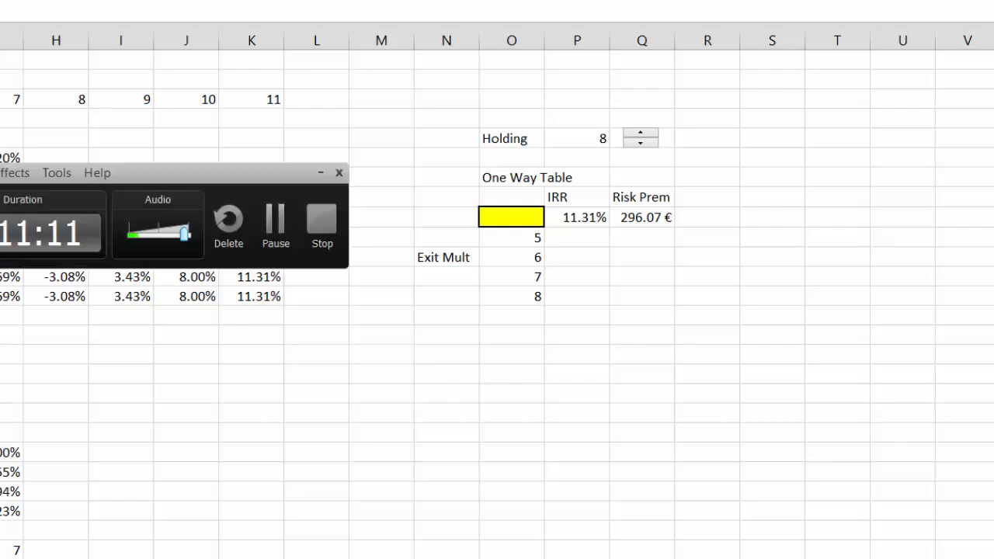
pyautogui.click(274, 237)
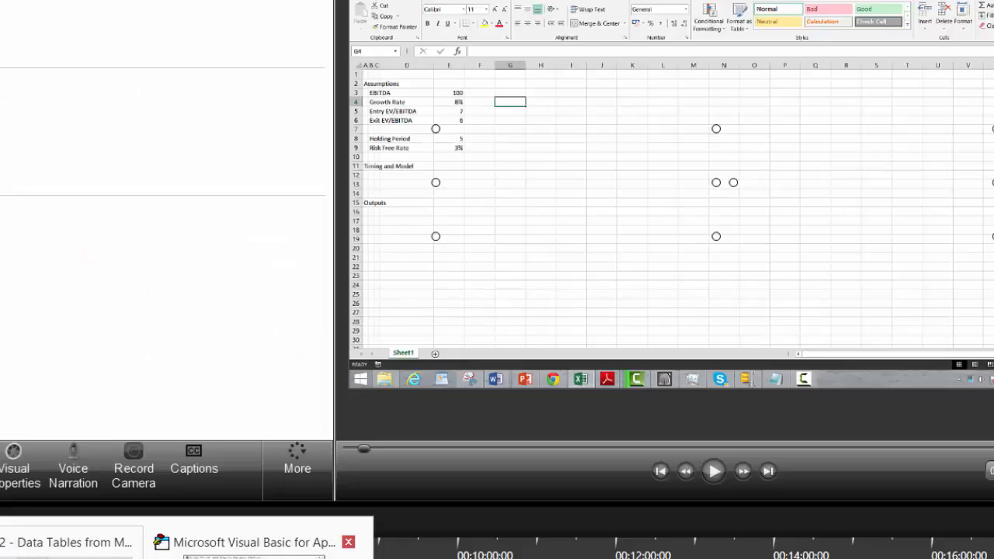
# Return to the Visual Basic editor and change the Range("exit") line in table1 to read Cells(row, 4)
pyautogui.click(257, 539)
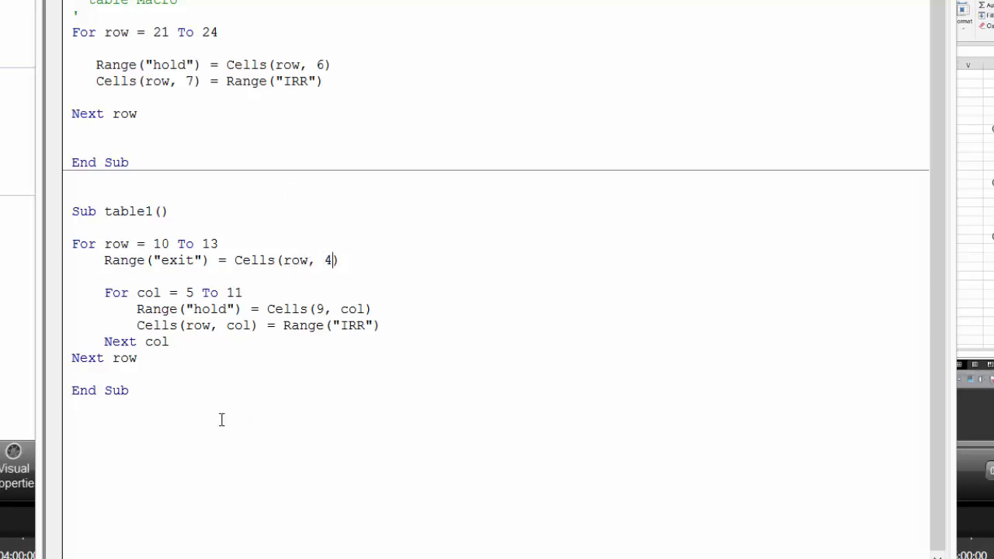
# Switch to the Excel worksheet and examine the exit multiples of the One Way Table in column O
pyautogui.click(127, 464)
pyautogui.click(145, 558)
pyautogui.click(70, 553)
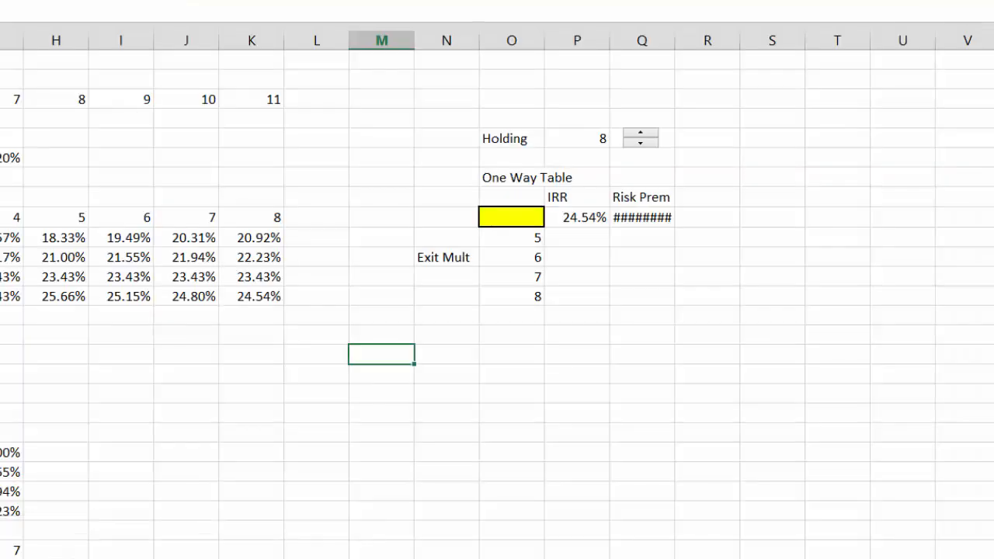
pyautogui.click(292, 359)
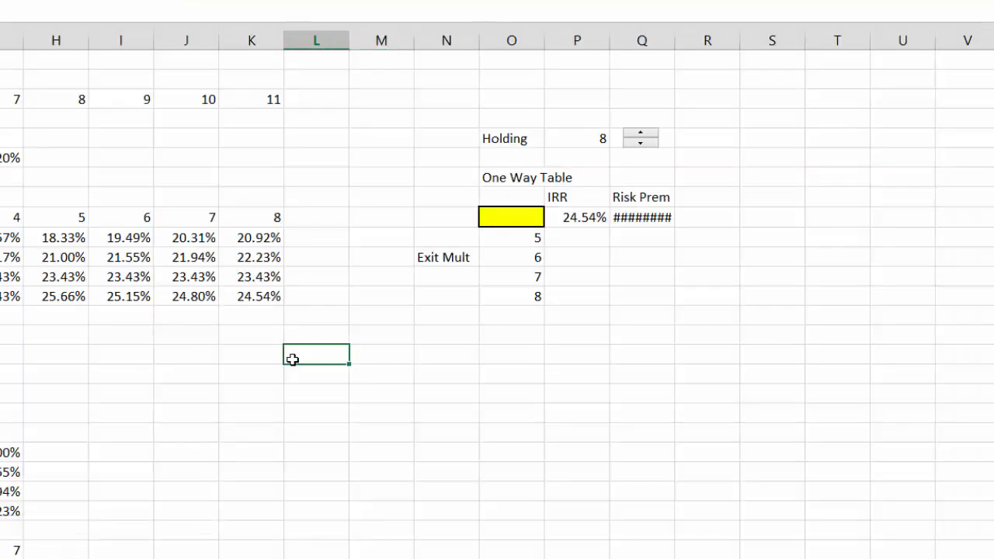
pyautogui.press('Up')
pyautogui.press('Up')
pyautogui.press('Up')
pyautogui.press('Up')
pyautogui.press('Up')
pyautogui.press('Up')
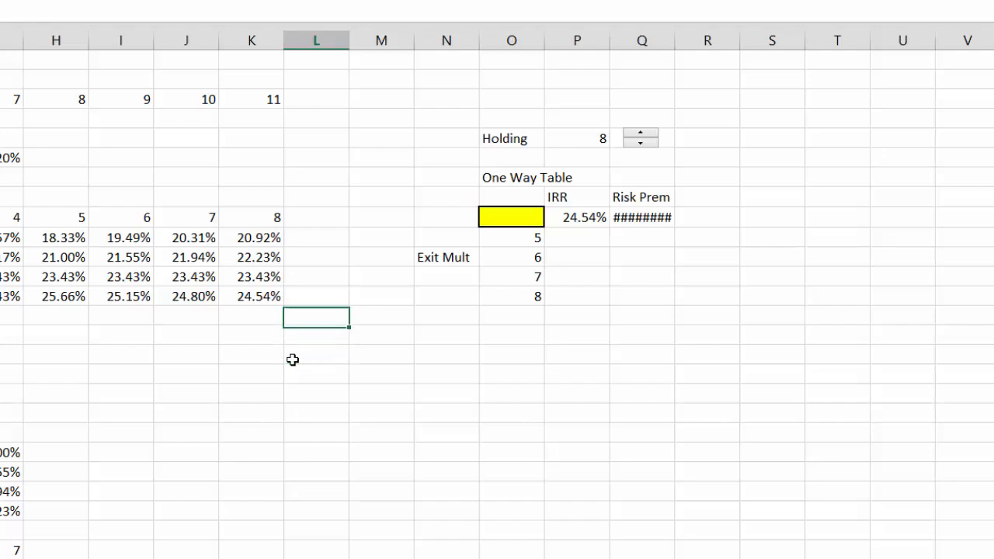
pyautogui.press('Right')
pyautogui.press('Right')
pyautogui.press('Right')
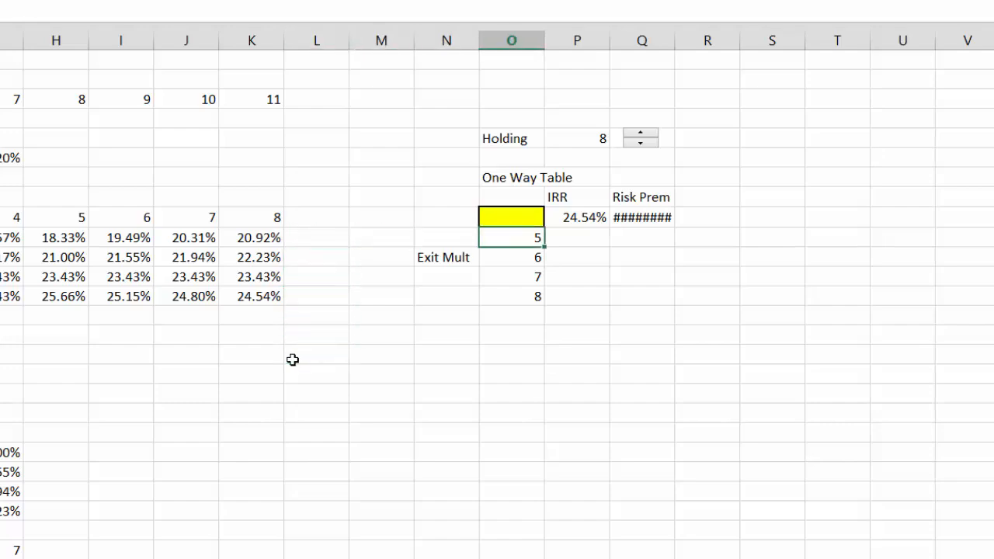
# Remove the yellow fill from corner cell D9 of the two-way table and O9 of the one-way table
pyautogui.press('Up')
pyautogui.press('Left')
pyautogui.press('Left')
pyautogui.press('Left')
pyautogui.press('Left')
pyautogui.press('Left')
pyautogui.press('Left')
pyautogui.press('Left')
pyautogui.press('Left')
pyautogui.press('Left')
pyautogui.press('Left')
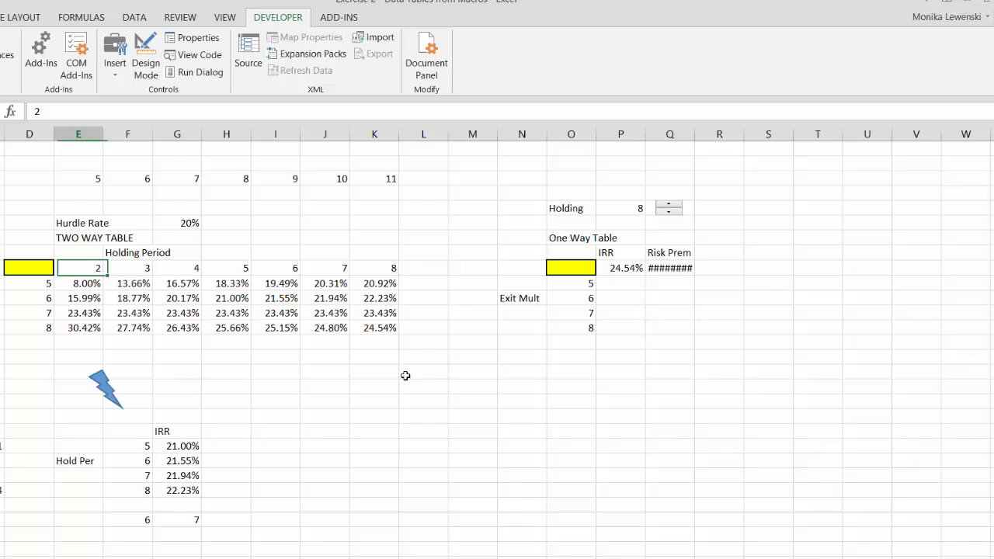
pyautogui.press('Left')
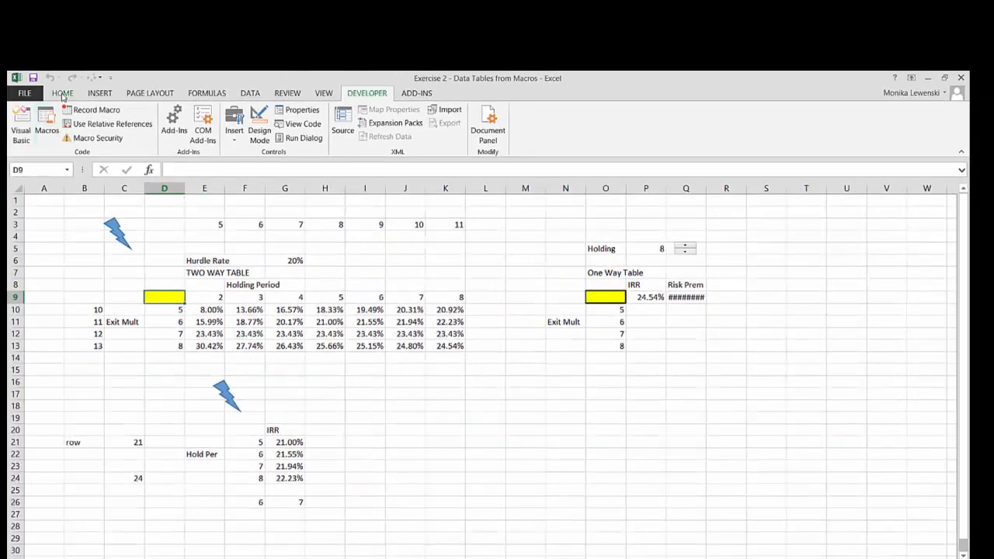
pyautogui.click(62, 94)
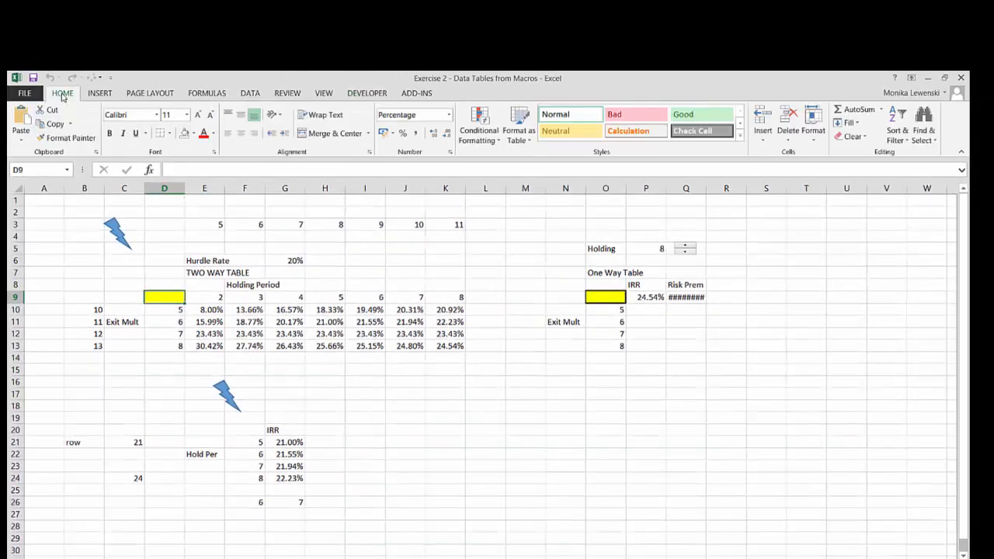
pyautogui.click(184, 133)
pyautogui.press('Right')
pyautogui.press('Right')
pyautogui.press('Right')
pyautogui.press('Right')
pyautogui.press('Right')
pyautogui.press('Right')
pyautogui.press('Right')
pyautogui.press('Right')
pyautogui.press('Right')
pyautogui.press('Right')
pyautogui.press('Right')
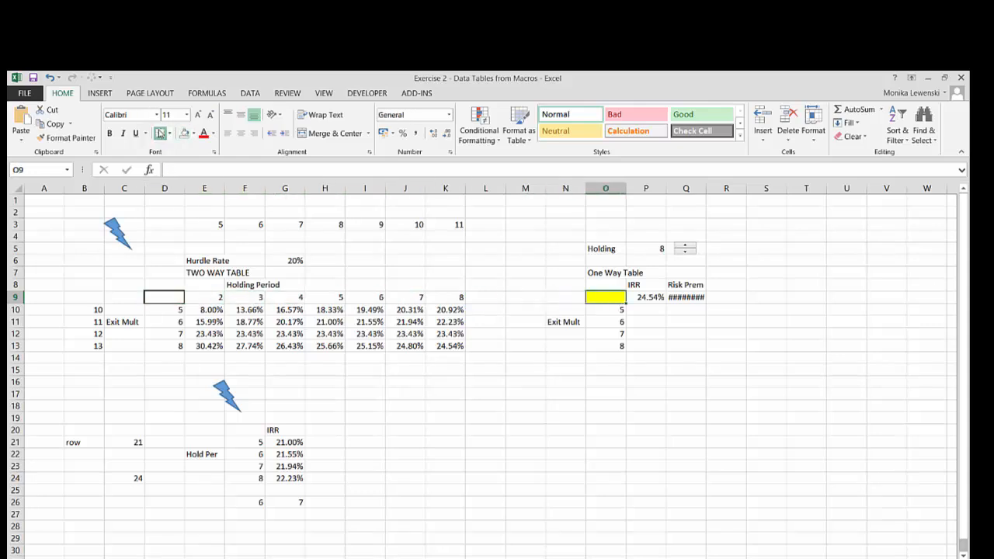
pyautogui.click(185, 134)
# Widen column Q slightly so that the Risk Prem value in Q9 fits
pyautogui.press('Right')
pyautogui.press('Right')
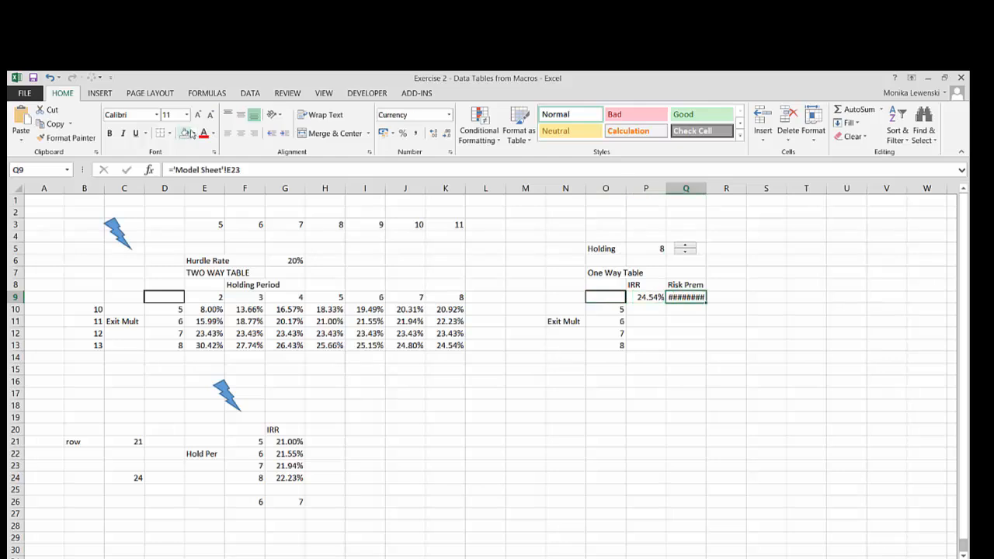
pyautogui.moveTo(705, 188); pyautogui.dragTo(713, 188)
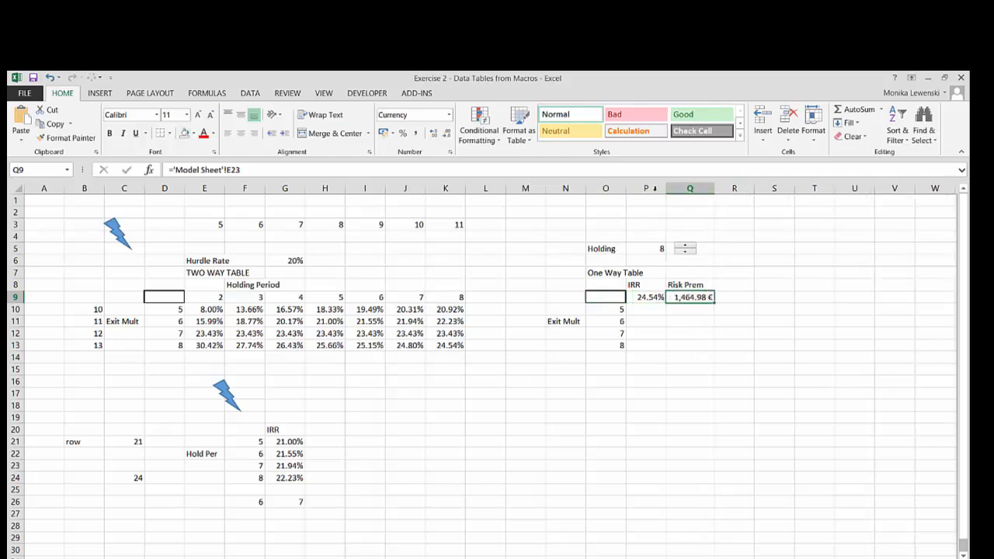
pyautogui.click(621, 224)
pyautogui.press('Return')
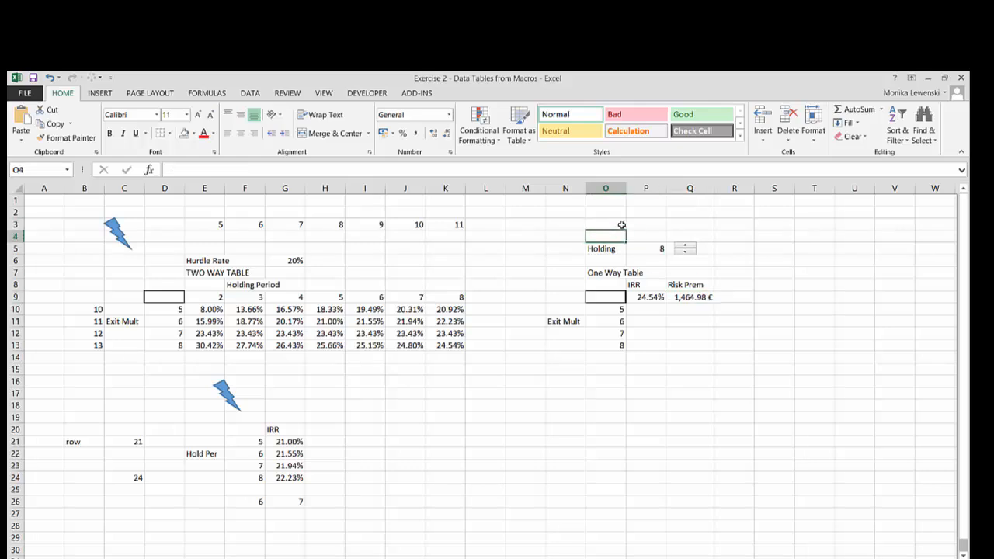
pyautogui.press('Up')
pyautogui.press('Left')
pyautogui.press('Left')
pyautogui.press('Left')
pyautogui.press('Left')
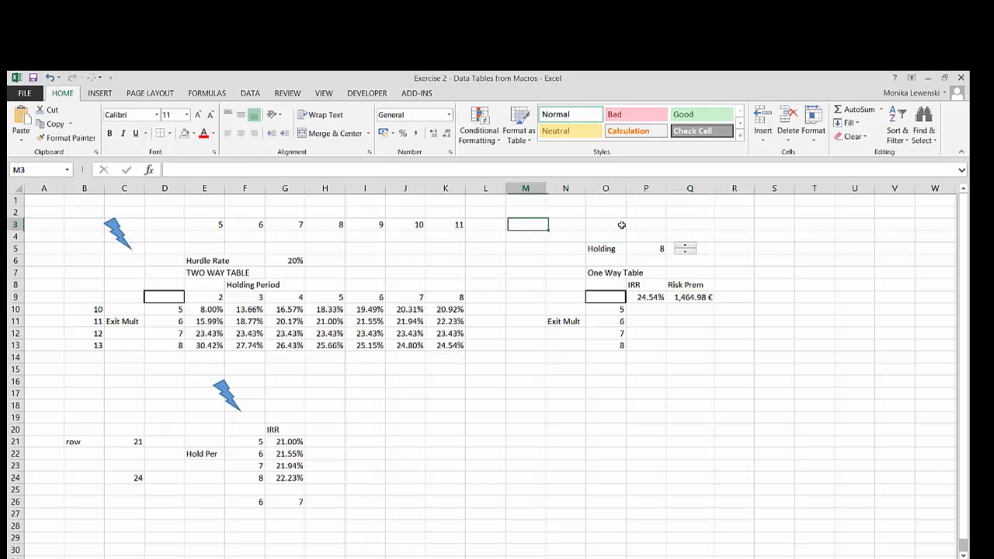
pyautogui.hotkey('ctrl', 'c')
pyautogui.press('Right')
pyautogui.press('Right')
pyautogui.press('Right')
pyautogui.press('Right')
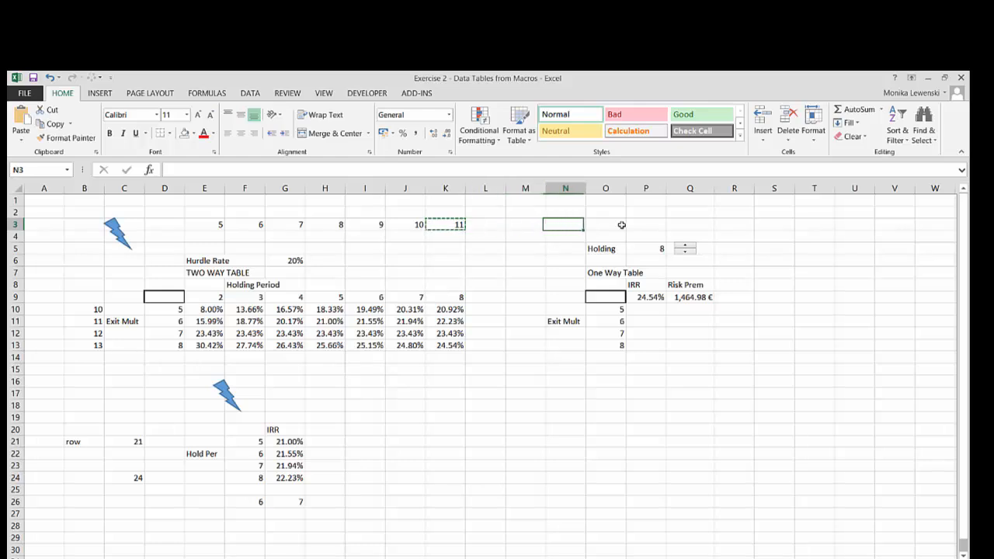
pyautogui.hotkey('shift', 'Right')
pyautogui.hotkey('shift', 'Right')
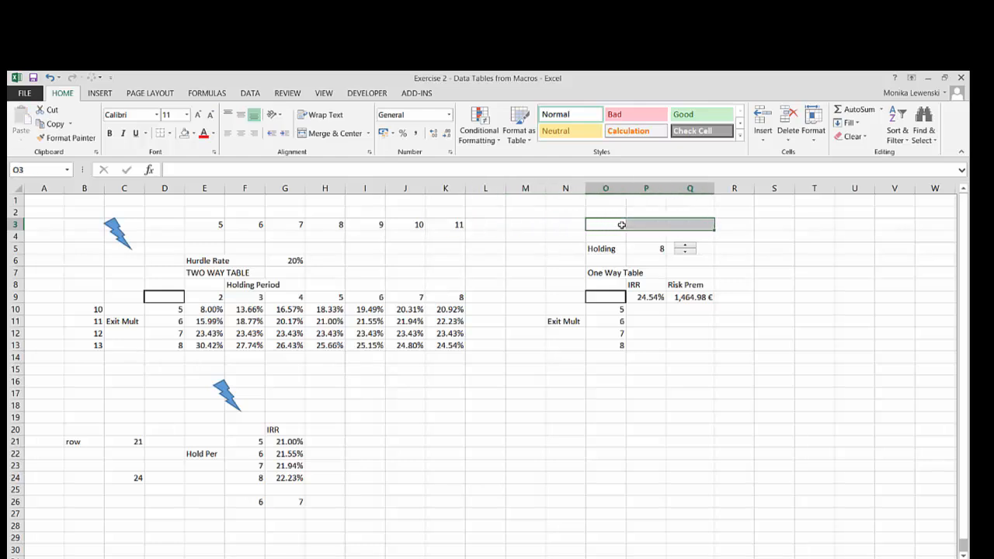
pyautogui.hotkey('shift', 'Left')
pyautogui.hotkey('shift', 'Left')
pyautogui.press('Left')
pyautogui.press('Left')
pyautogui.press('Left')
pyautogui.press('Left')
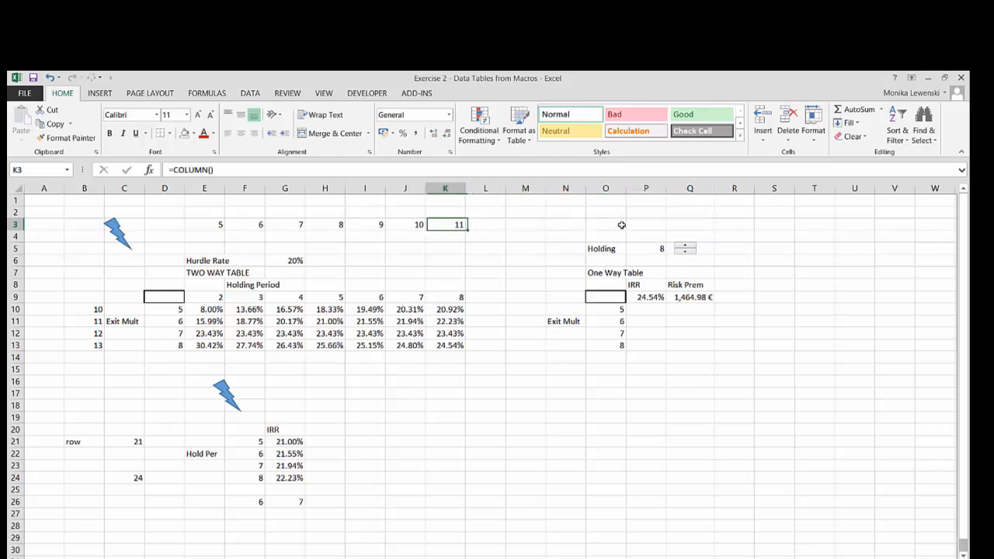
pyautogui.hotkey('ctrl', 'c')
pyautogui.press('Right')
pyautogui.press('Right')
pyautogui.press('Right')
pyautogui.press('Right')
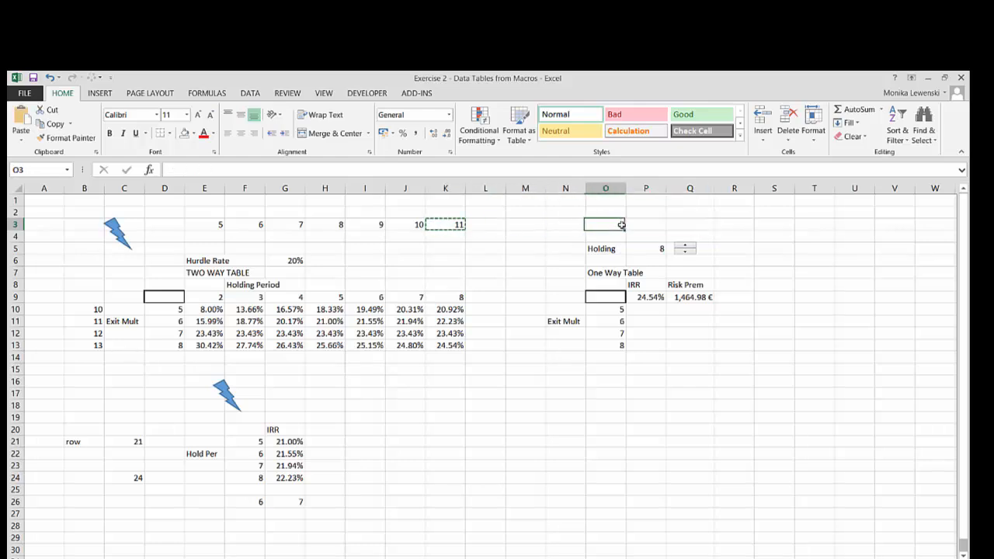
pyautogui.hotkey('shift', 'Right')
pyautogui.hotkey('shift', 'Right')
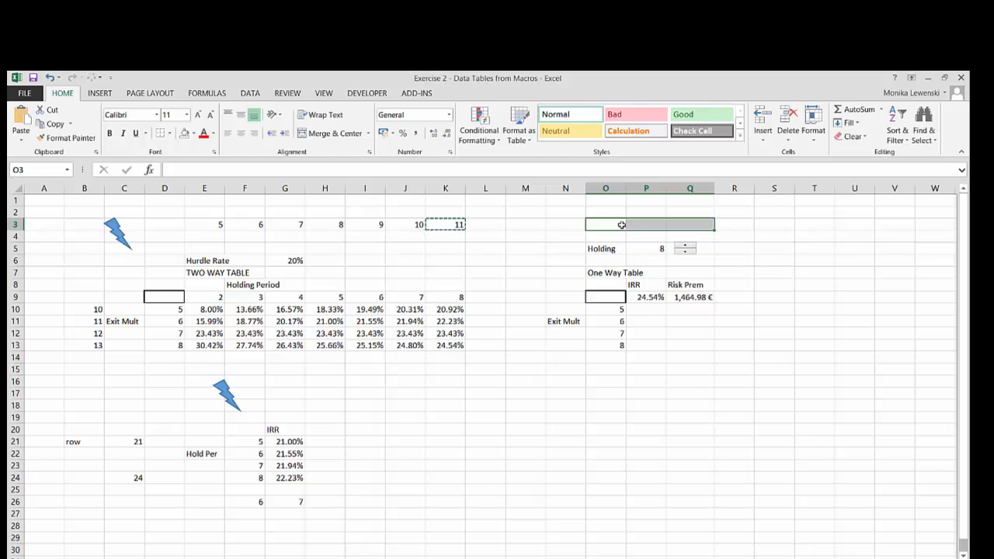
pyautogui.hotkey('shift', 'Left')
pyautogui.hotkey('shift', 'Left')
pyautogui.press('Left')
pyautogui.press('Left')
pyautogui.press('Left')
pyautogui.press('Left')
pyautogui.press('Escape')
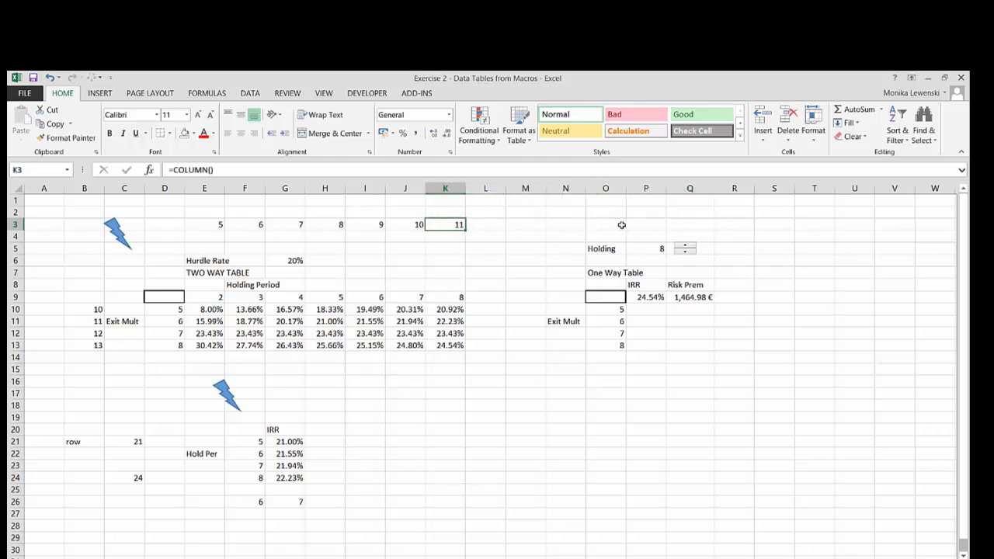
# Copy the =COLUMN() formula from K3 into O3:Q3 above the one-way table
pyautogui.hotkey('ctrl', 'c')
pyautogui.press('Right')
pyautogui.press('Right')
pyautogui.press('Right')
pyautogui.press('Right')
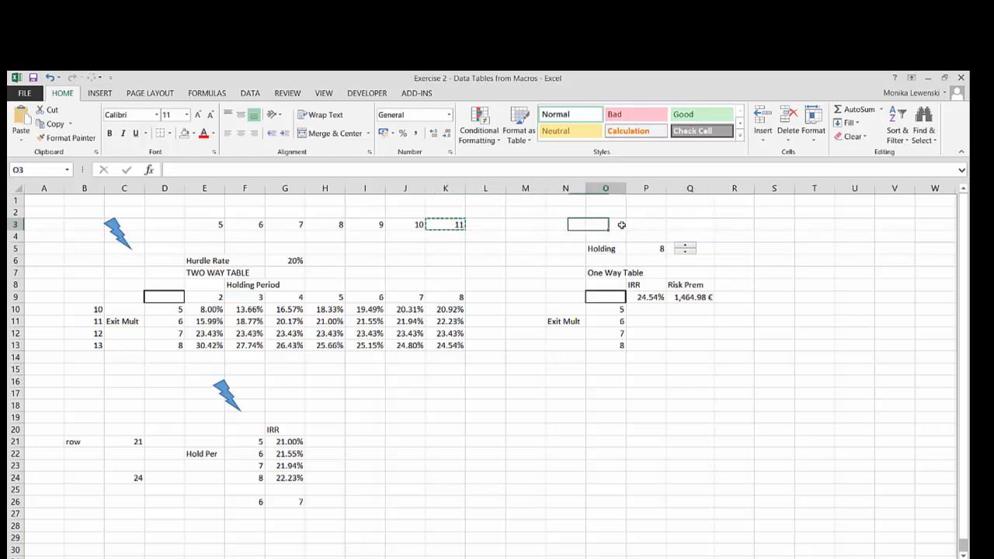
pyautogui.hotkey('shift', 'Right')
pyautogui.hotkey('shift', 'Right')
pyautogui.hotkey('ctrl', 'v')
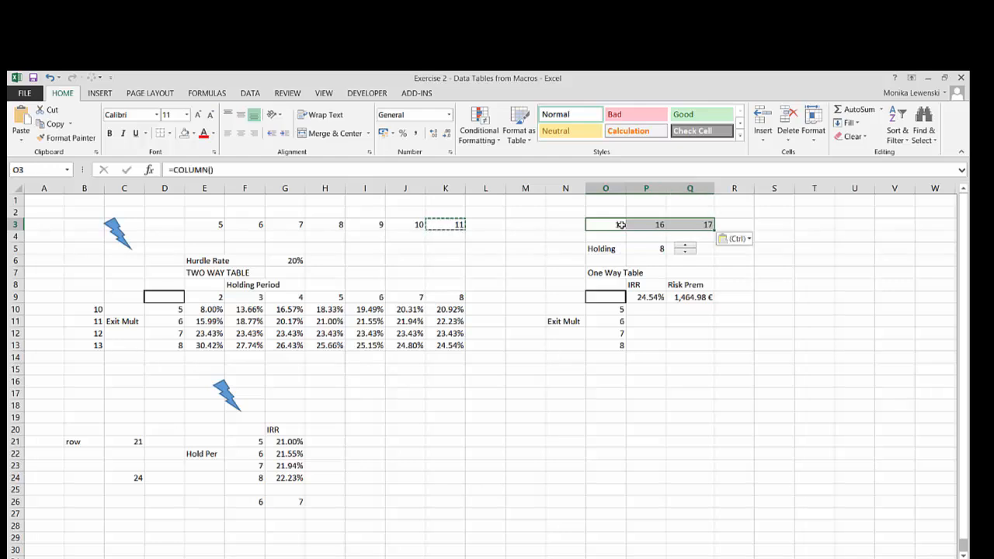
# Examine the two-way table's IRR results together with its exit multiples and the row numbers beside them
pyautogui.press('Left')
pyautogui.press('Left')
pyautogui.press('Left')
pyautogui.press('Left')
pyautogui.press('Left')
pyautogui.press('Down')
pyautogui.press('Down')
pyautogui.press('Down')
pyautogui.press('Down')
pyautogui.press('Down')
pyautogui.press('Down')
pyautogui.press('Down')
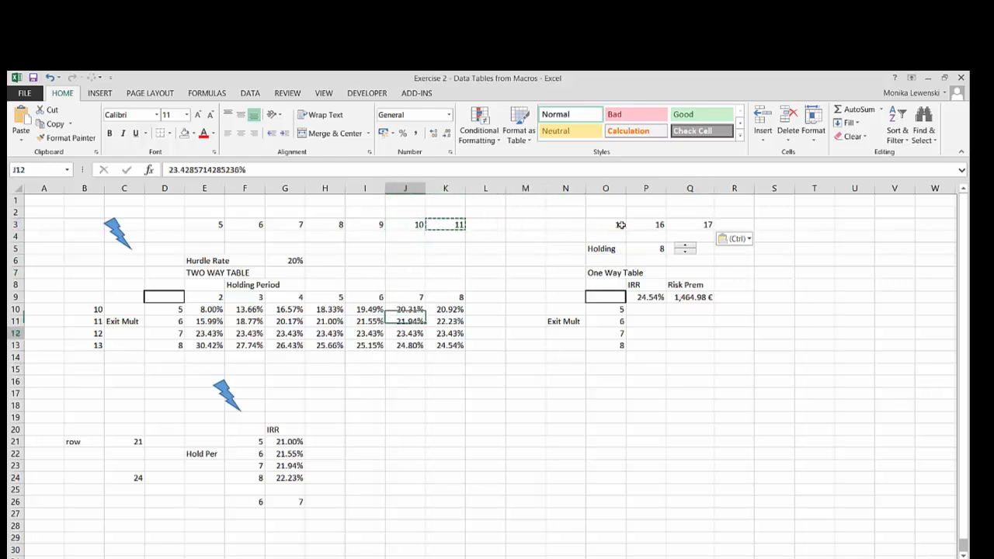
pyautogui.press('Down')
pyautogui.press('Down')
pyautogui.press('Up')
pyautogui.press('Up')
pyautogui.press('Left')
pyautogui.press('Left')
pyautogui.press('Left')
pyautogui.press('Left')
pyautogui.press('Left')
pyautogui.press('Left')
pyautogui.press('Left')
pyautogui.press('Left')
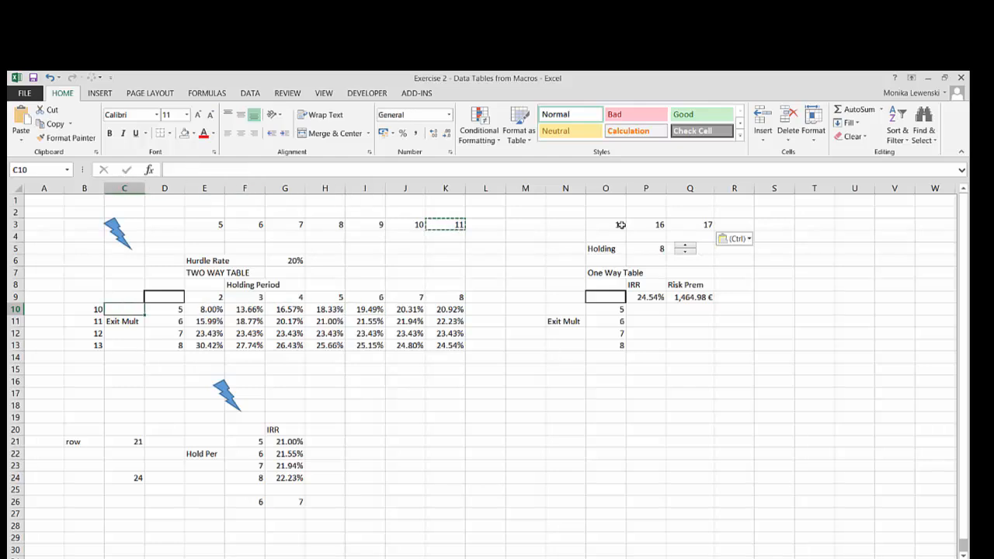
pyautogui.press('Right')
pyautogui.press('Down')
pyautogui.press('Right')
pyautogui.press('Right')
pyautogui.press('Right')
pyautogui.press('Right')
pyautogui.press('Right')
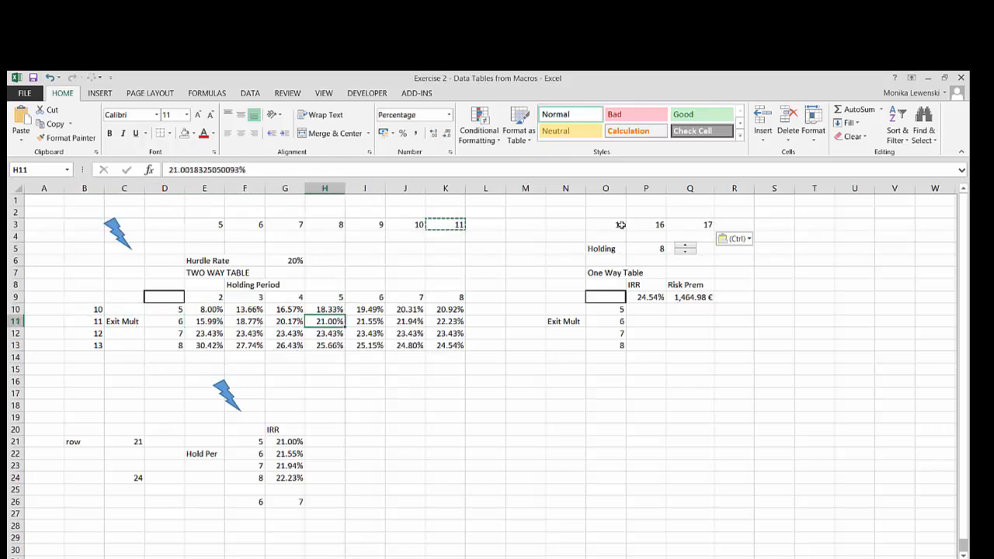
# Check the source of the Risk Prem cell Q9 and enter the label prem in F23 on the Model Sheet, beside Premium over Rf
pyautogui.click(685, 297)
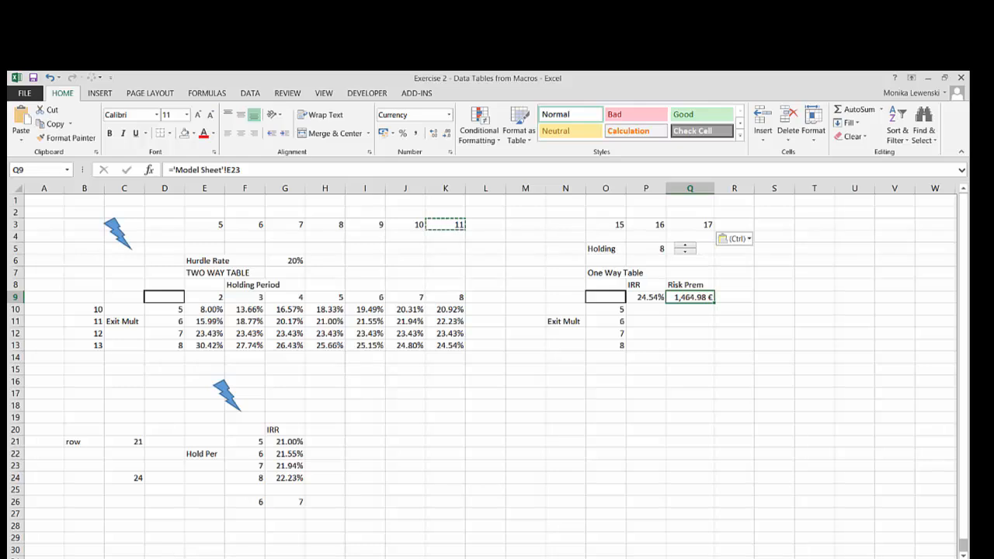
pyautogui.click(116, 558)
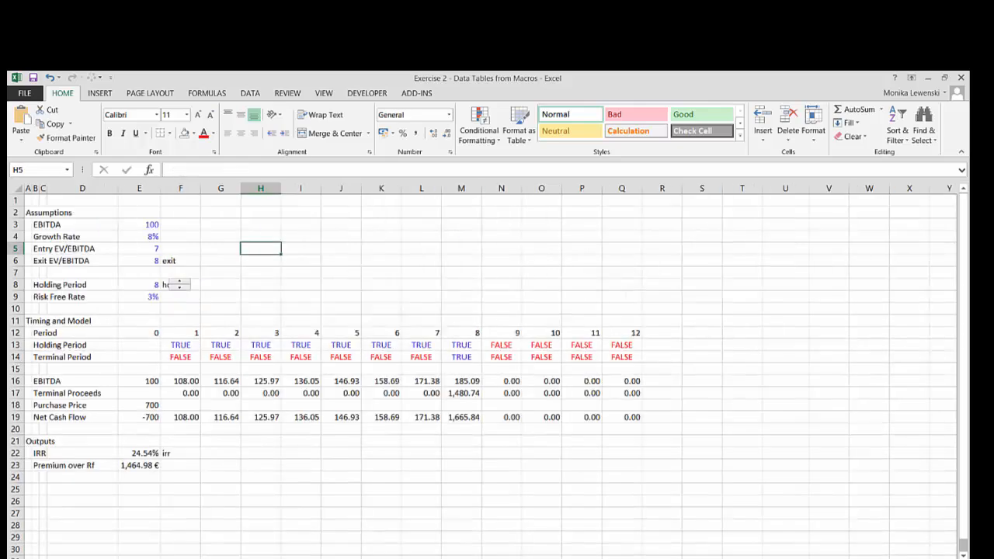
pyautogui.click(174, 462)
pyautogui.write('prem')
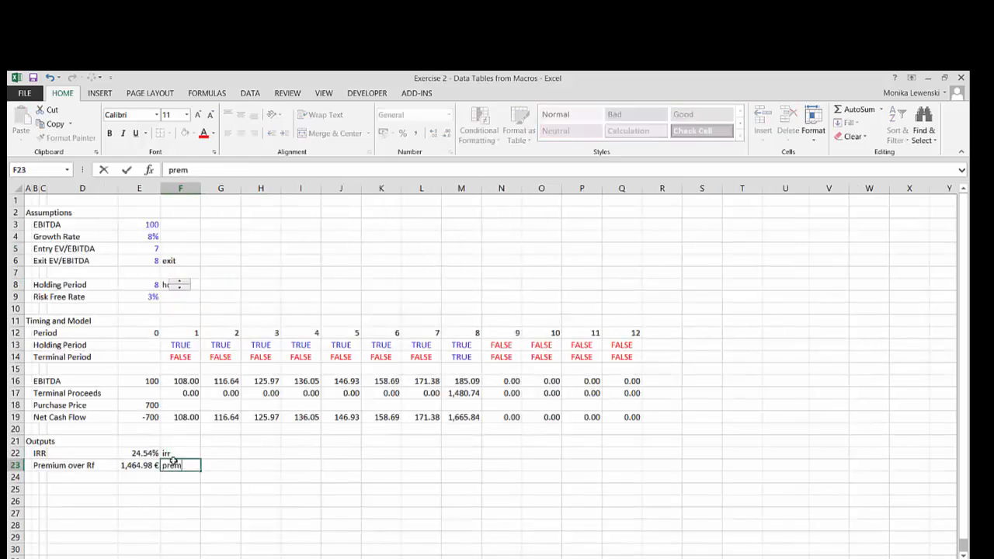
pyautogui.press('Return')
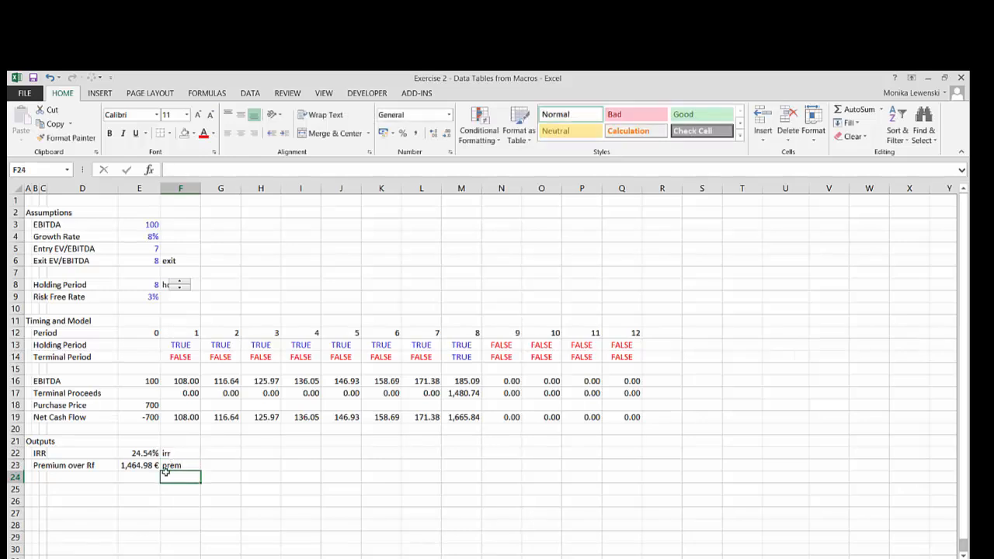
# Create a range name for the premium output E23 from its prem label and return to the data tables sheet
pyautogui.press('Up')
pyautogui.press('Left')
pyautogui.hotkey('shift', 'Right')
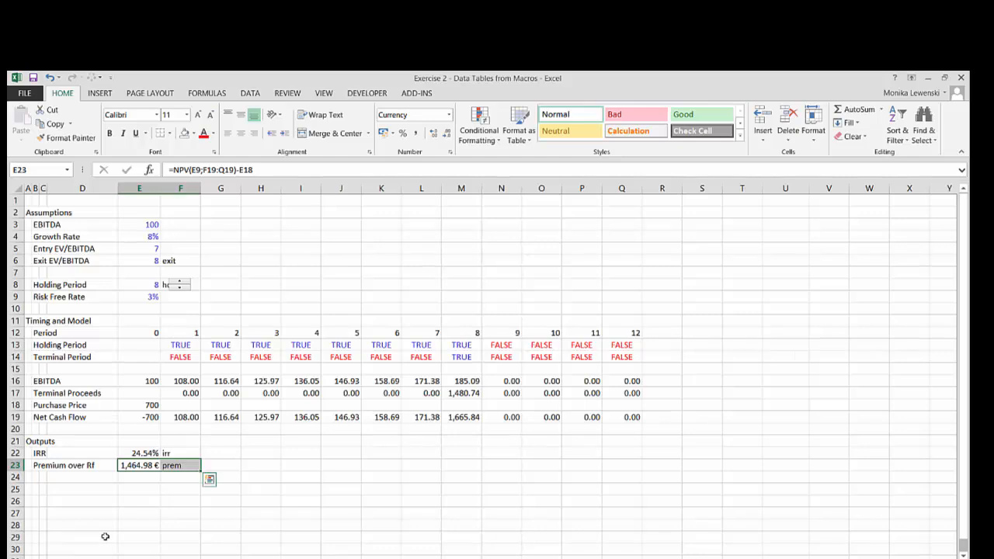
pyautogui.hotkey('ctrl', 'shift', 'F3')
pyautogui.press('Return')
pyautogui.hotkey('ctrl', 'pagedown')
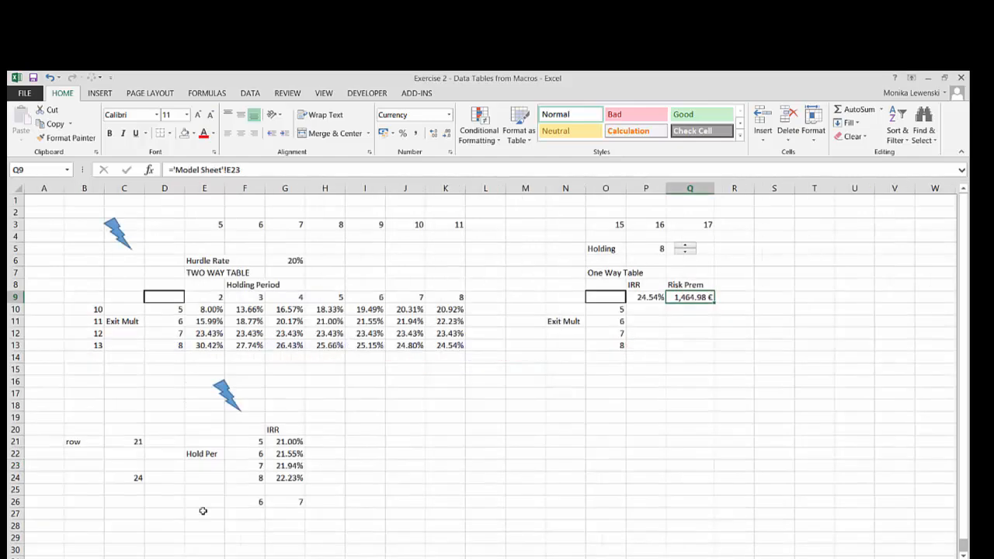
# Select P10, the first empty IRR cell of the one-way table, and switch to the Visual Basic editor
pyautogui.click(563, 378)
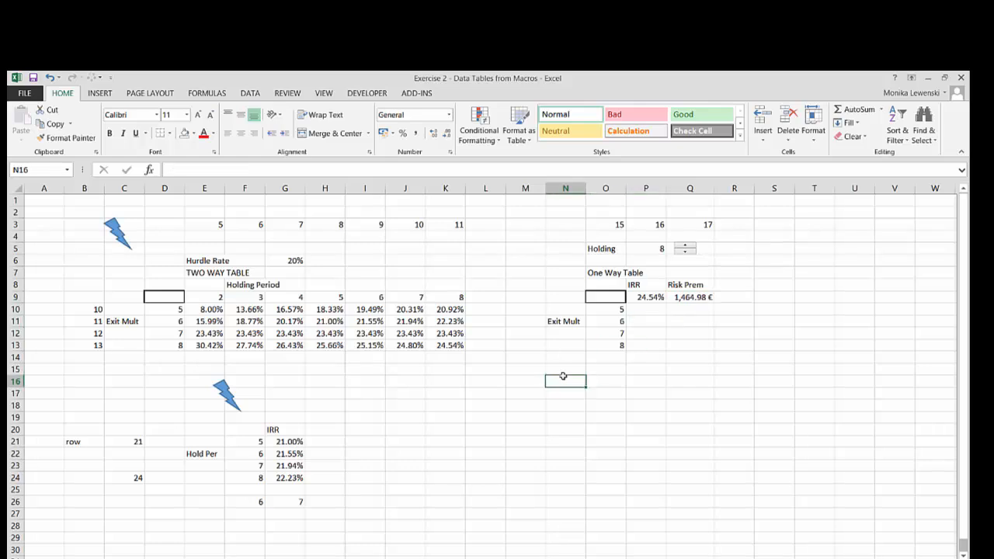
pyautogui.press('Up')
pyautogui.press('Up')
pyautogui.press('Up')
pyautogui.press('Up')
pyautogui.press('Up')
pyautogui.press('Up')
pyautogui.press('Right')
pyautogui.press('Right')
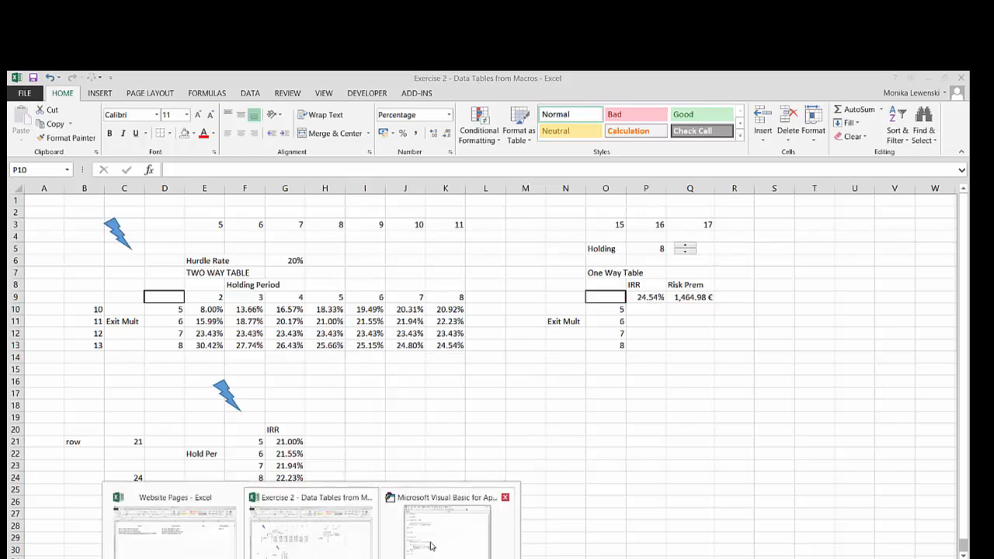
pyautogui.click(454, 528)
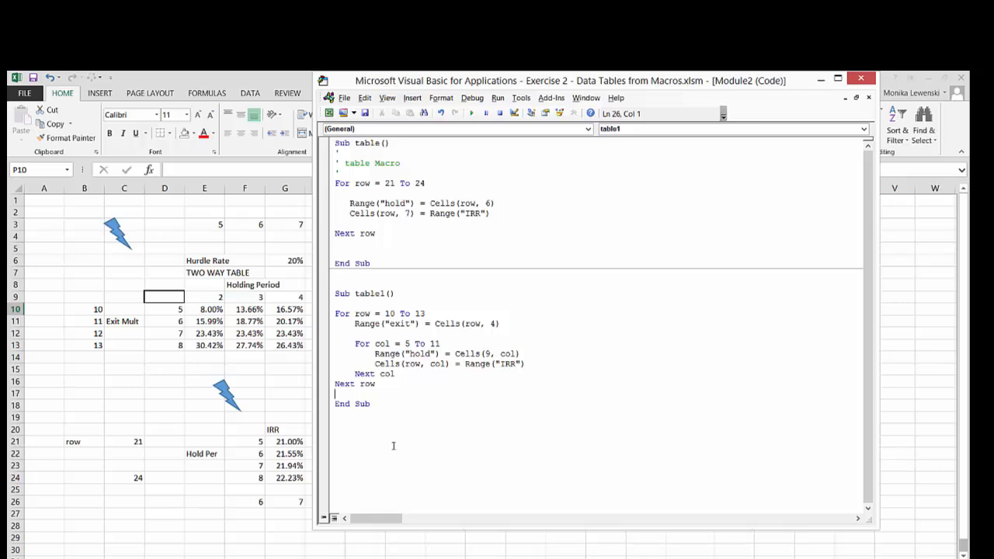
# Copy the Sub table1() line and paste it below the End Sub of the table1 macro
pyautogui.press('Up')
pyautogui.press('Up')
pyautogui.press('Up')
pyautogui.press('Up')
pyautogui.press('Up')
pyautogui.press('Up')
pyautogui.press('Up')
pyautogui.press('Up')
pyautogui.press('Up')
pyautogui.hotkey('shift', 'End')
pyautogui.hotkey('ctrl', 'c')
pyautogui.press('Down')
pyautogui.press('Down')
pyautogui.press('Down')
pyautogui.press('Down')
pyautogui.press('Down')
pyautogui.press('Down')
pyautogui.press('Down')
pyautogui.press('Down')
pyautogui.press('Down')
pyautogui.press('Down')
pyautogui.hotkey('ctrl', 'v')
pyautogui.press('Up')
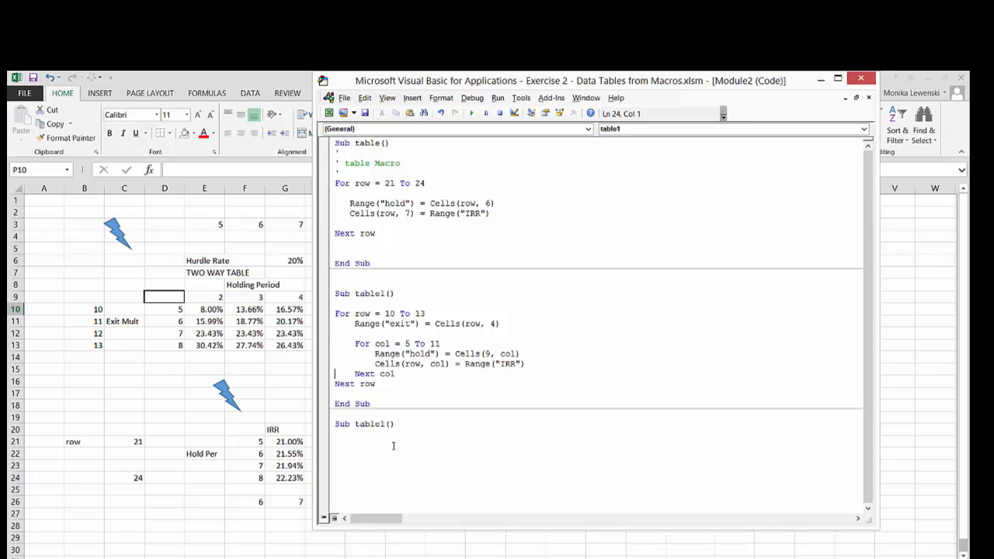
# Rename the pasted macro header to Sub table2()
pyautogui.press('Down')
pyautogui.press('Down')
pyautogui.press('Down')
pyautogui.press('Down')
pyautogui.press('Down')
pyautogui.press('Down')
pyautogui.press('Down')
pyautogui.press('Up')
pyautogui.press('Left')
pyautogui.press('Left')
pyautogui.press('Left')
pyautogui.press('Left')
pyautogui.press('Delete')
pyautogui.write('2')
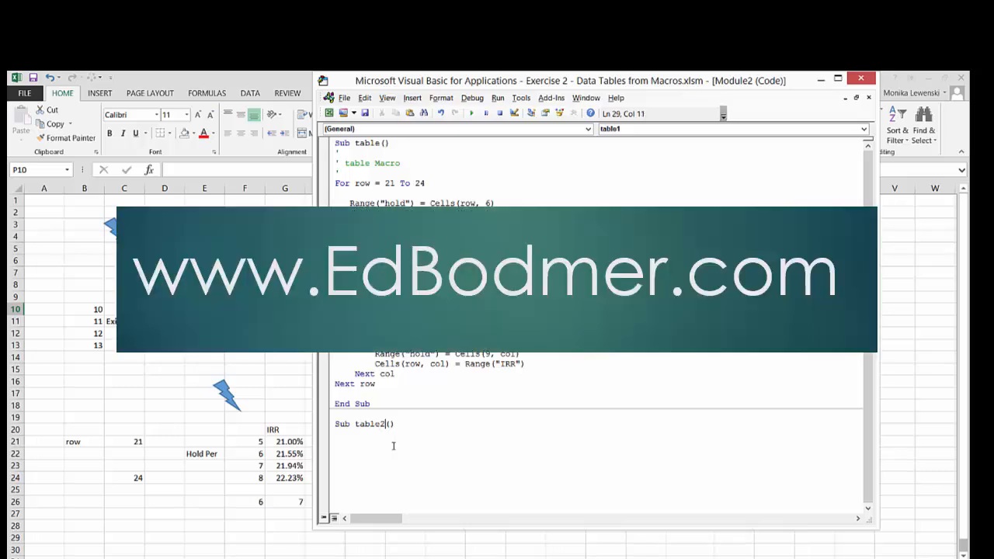
# Add blank lines inside table2 and copy the For row = 10 To 13 line from table1 directly below its header
pyautogui.press('Up')
pyautogui.press('Up')
pyautogui.press('Up')
pyautogui.press('Up')
pyautogui.press('Up')
pyautogui.press('Up')
pyautogui.press('Up')
pyautogui.press('Up')
pyautogui.press('Up')
pyautogui.press('Up')
pyautogui.press('Up')
pyautogui.press('Up')
pyautogui.hotkey('shift', 'Down')
pyautogui.press('Down')
pyautogui.press('Down')
pyautogui.press('Down')
pyautogui.press('Down')
pyautogui.press('Down')
pyautogui.press('Down')
pyautogui.press('Down')
pyautogui.press('Down')
pyautogui.press('Down')
pyautogui.press('Down')
pyautogui.press('Down')
pyautogui.press('Down')
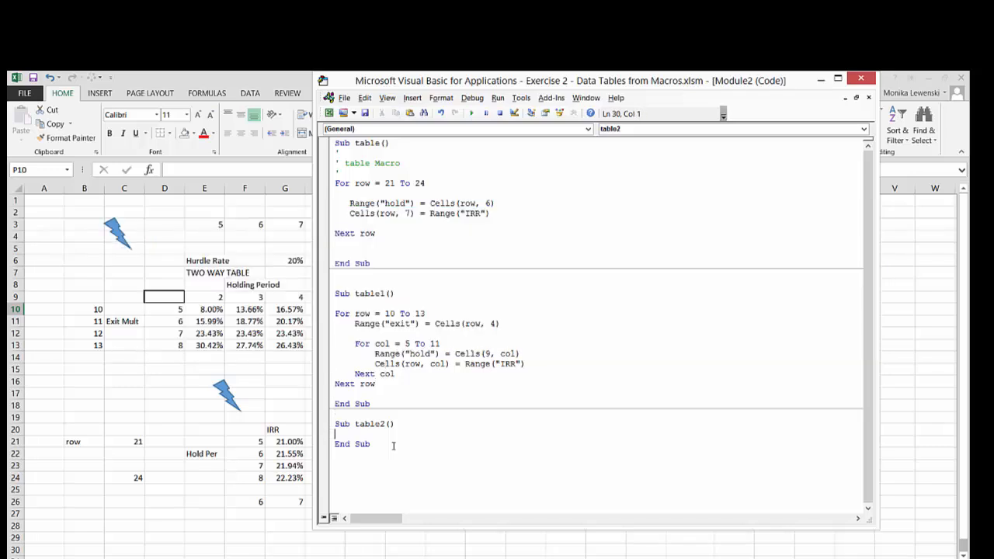
pyautogui.press('Return')
pyautogui.press('Return')
pyautogui.press('Up')
pyautogui.press('Up')
pyautogui.hotkey('ctrl', 'v')
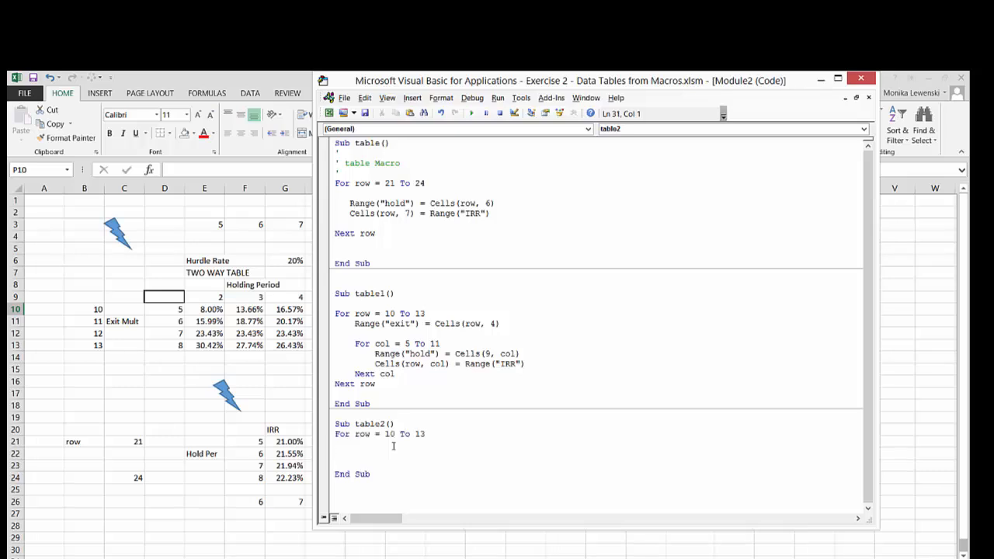
# Indent the For line in table2 and copy Range("exit") = Cells(row, 4) from table1 below it, indented one level deeper
pyautogui.press('Tab')
pyautogui.moveTo(354, 323); pyautogui.dragTo(494, 323)
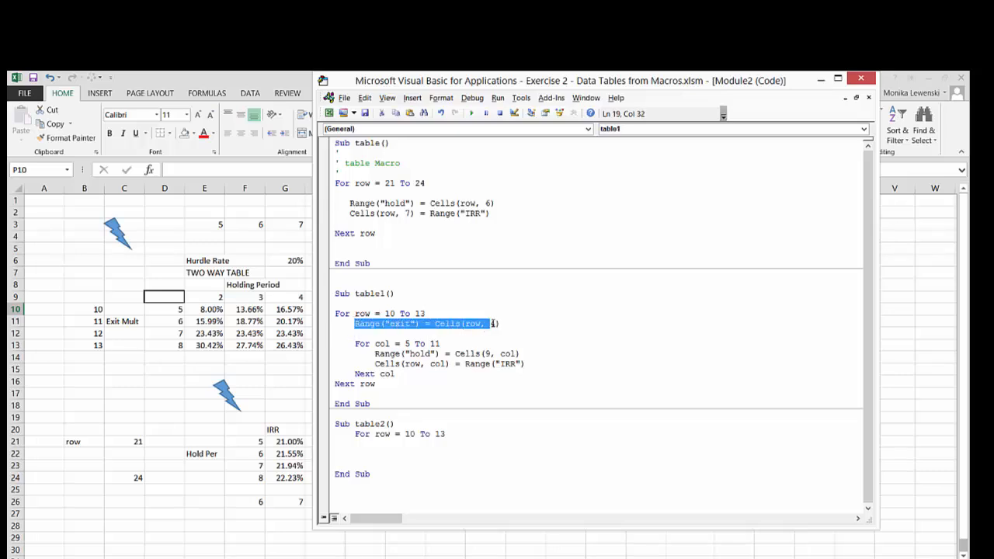
pyautogui.click(356, 329)
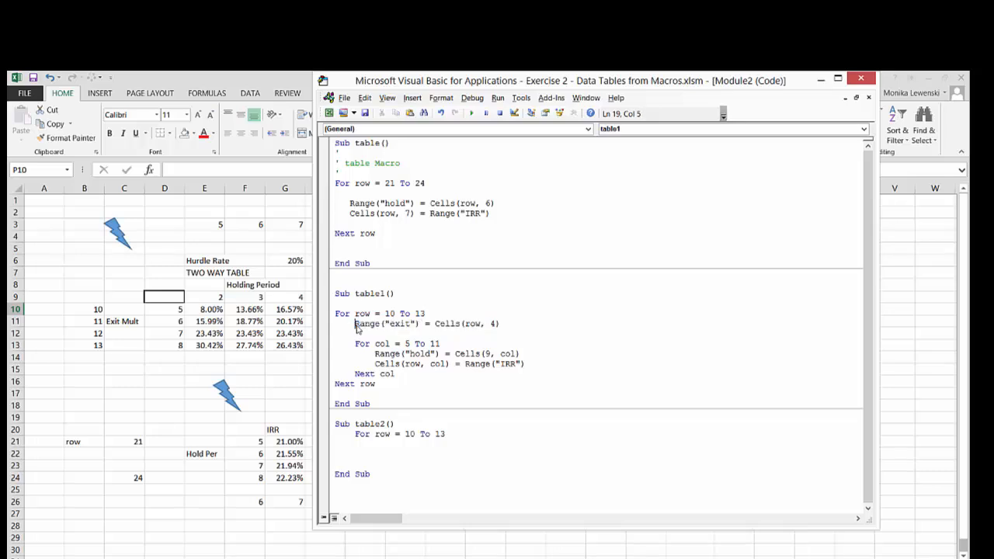
pyautogui.hotkey('shift', 'Right')
pyautogui.hotkey('shift', 'Right')
pyautogui.hotkey('shift', 'Right')
pyautogui.hotkey('shift', 'Right')
pyautogui.hotkey('shift', 'Right')
pyautogui.hotkey('shift', 'Right')
pyautogui.hotkey('shift', 'Right')
pyautogui.hotkey('shift', 'Right')
pyautogui.hotkey('shift', 'Right')
pyautogui.hotkey('shift', 'Right')
pyautogui.hotkey('shift', 'Right')
pyautogui.hotkey('shift', 'Right')
pyautogui.hotkey('shift', 'Right')
pyautogui.hotkey('shift', 'Right')
pyautogui.hotkey('shift', 'Right')
pyautogui.hotkey('shift', 'Right')
pyautogui.hotkey('shift', 'Right')
pyautogui.hotkey('shift', 'Right')
pyautogui.hotkey('shift', 'Right')
pyautogui.hotkey('shift', 'Right')
pyautogui.hotkey('shift', 'Right')
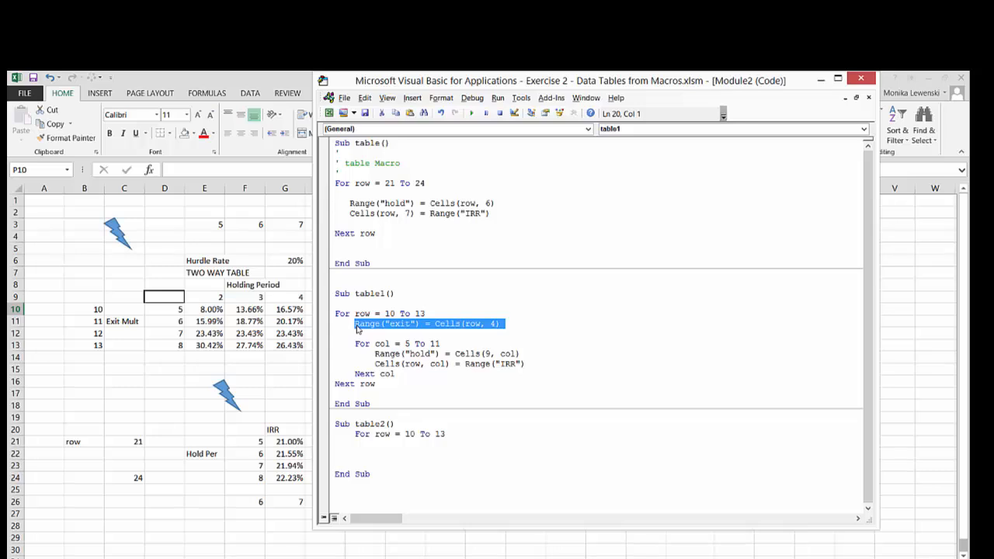
pyautogui.press('Down')
pyautogui.press('Down')
pyautogui.press('Down')
pyautogui.press('Down')
pyautogui.press('Down')
pyautogui.press('Down')
pyautogui.press('Down')
pyautogui.press('Down')
pyautogui.press('Down')
pyautogui.press('Down')
pyautogui.press('Down')
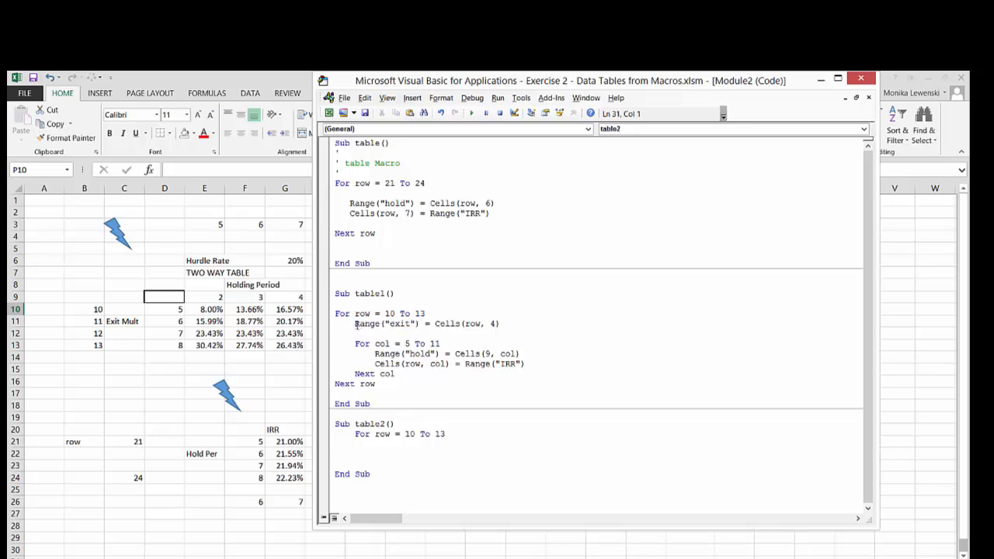
pyautogui.press('Return')
pyautogui.hotkey('ctrl', 'v')
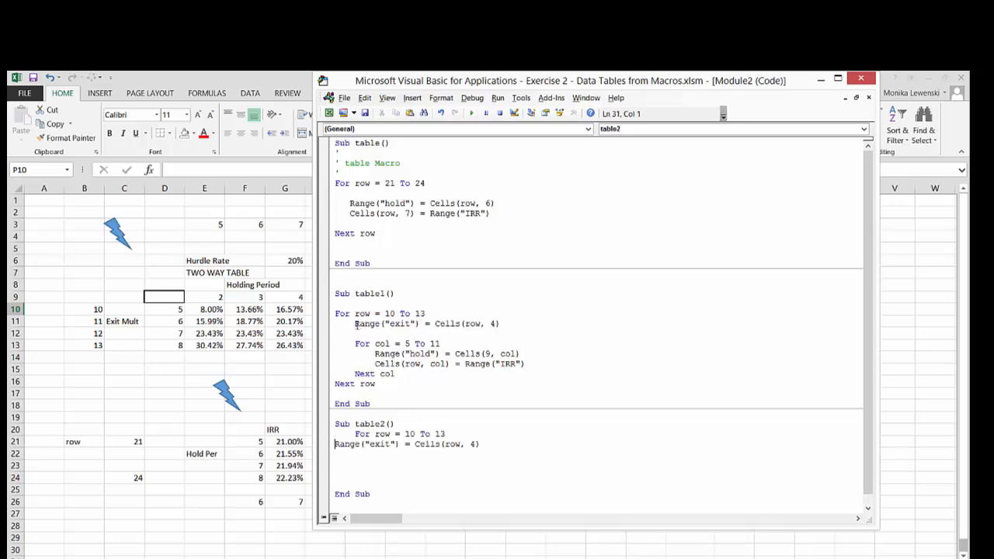
pyautogui.press('Tab')
pyautogui.press('Tab')
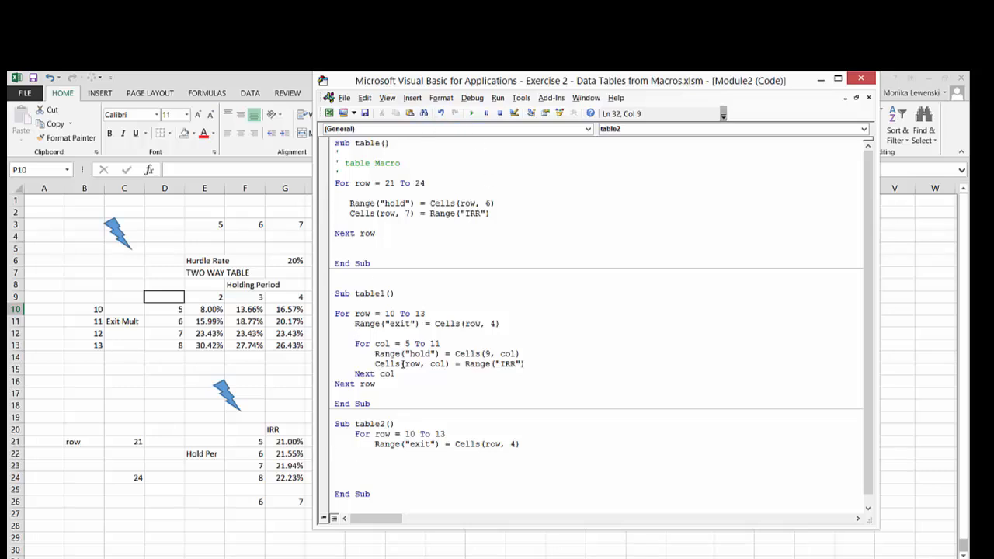
# Add the line Cells(row, 16) = Range("IRR") inside the table2 loop, below the exit multiple line
pyautogui.write('cells(row,')
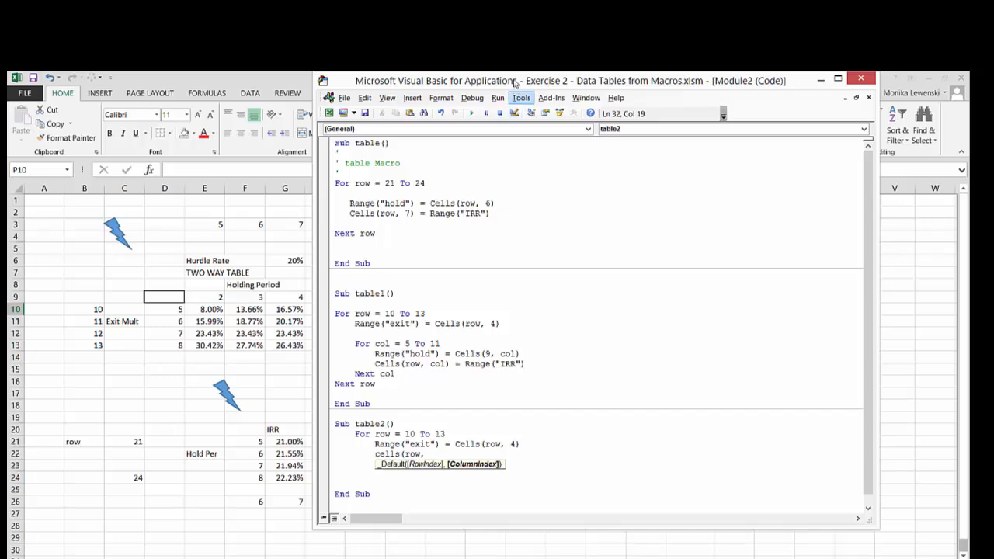
pyautogui.moveTo(517, 86); pyautogui.dragTo(491, 143)
pyautogui.write('1')
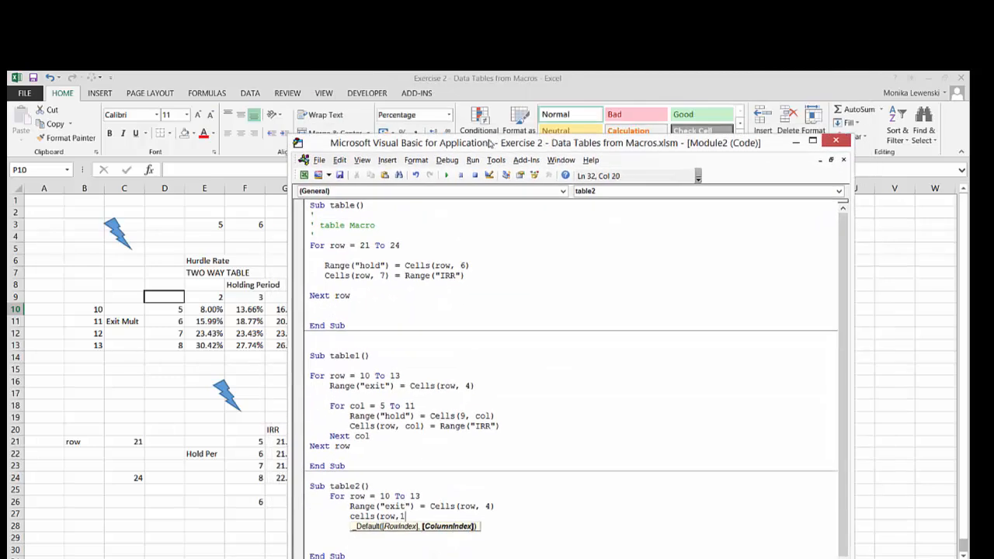
pyautogui.write('6) =')
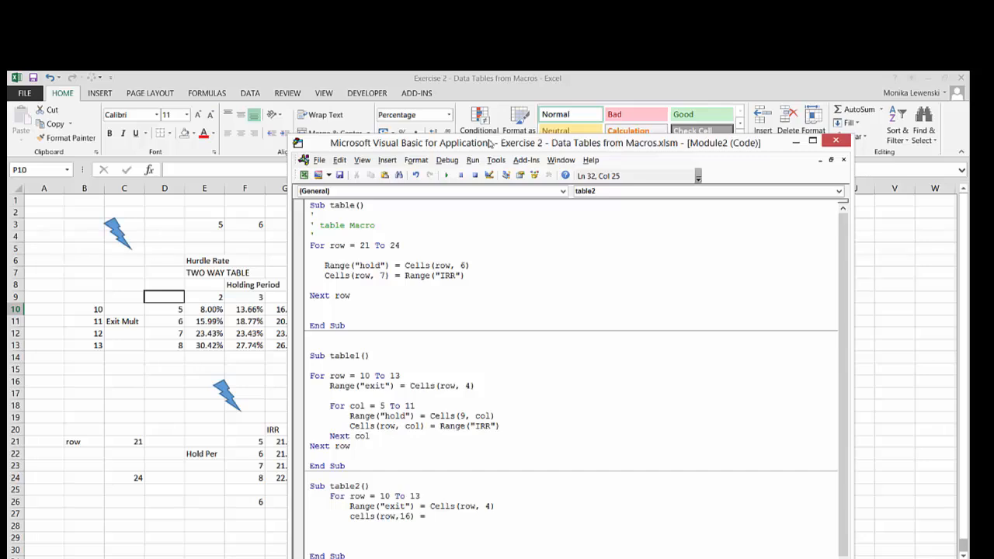
pyautogui.write('row, 16) = Range("I')
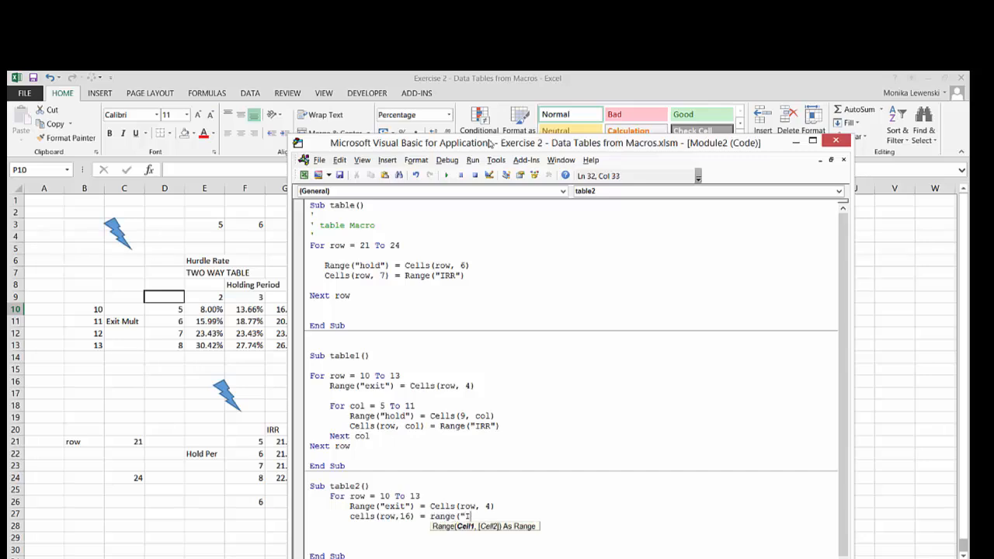
pyautogui.write('RR")')
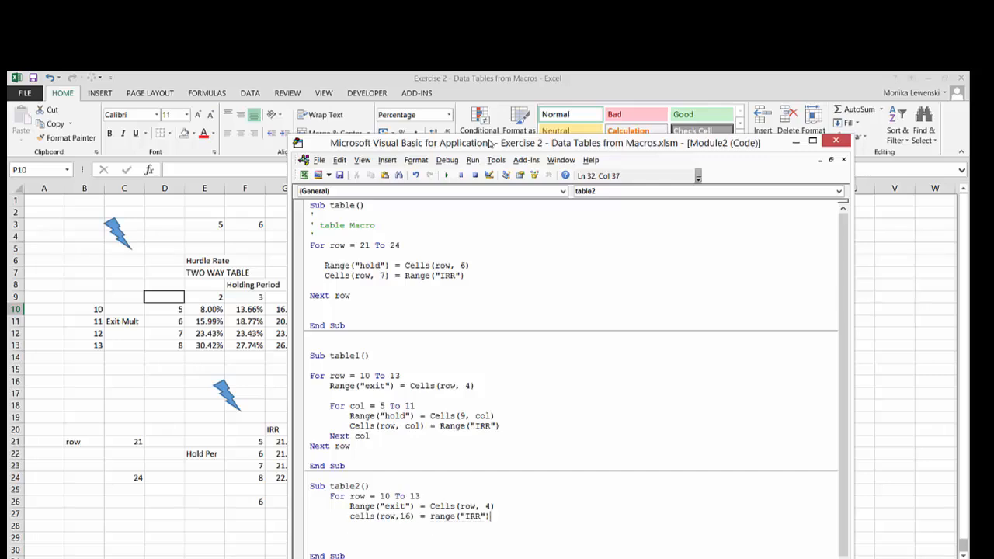
# Add the line Cells(row, 17) = Range("prem") below the IRR line in the table2 loop
pyautogui.press('Return')
pyautogui.write('cells(row')
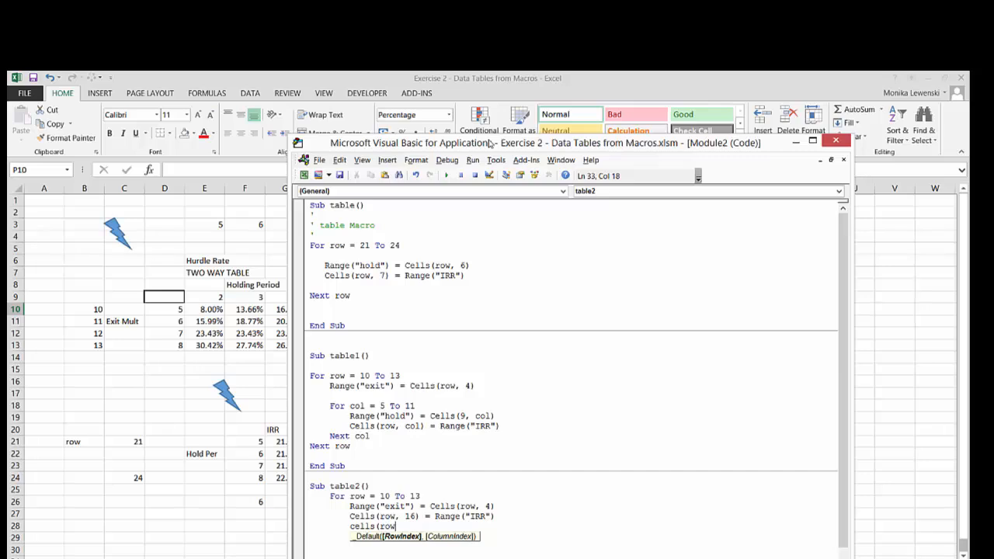
pyautogui.write(',17) ')
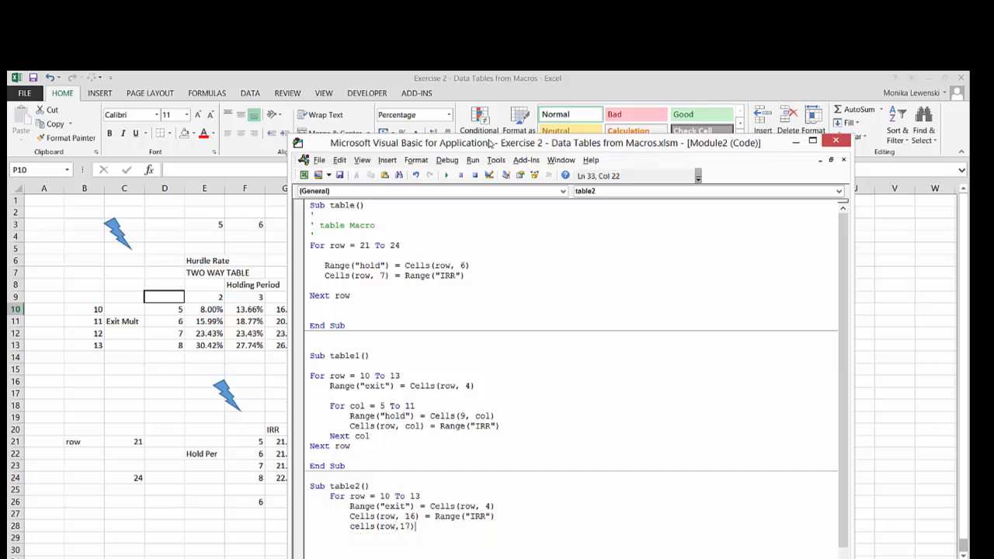
pyautogui.write('= range(')
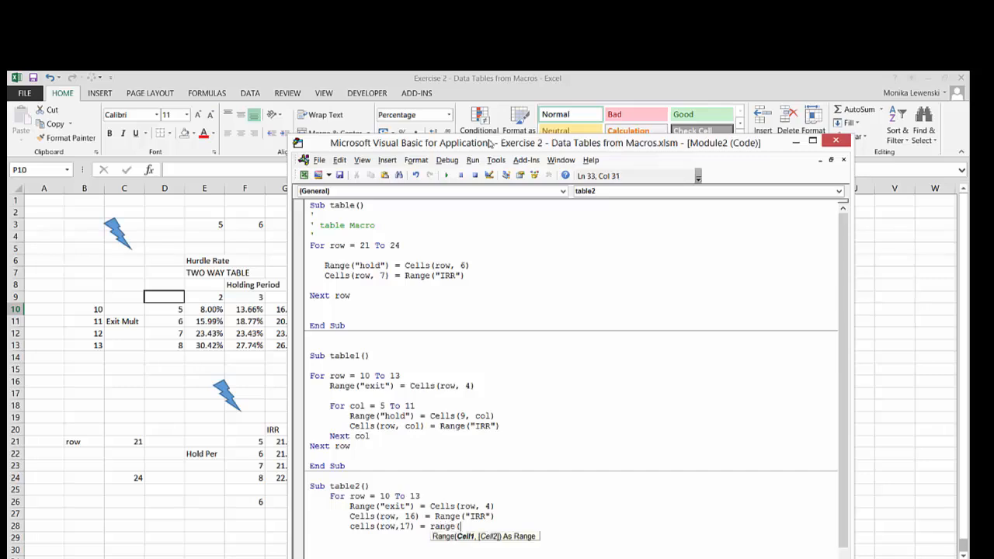
pyautogui.write('"prem")')
pyautogui.press('Return')
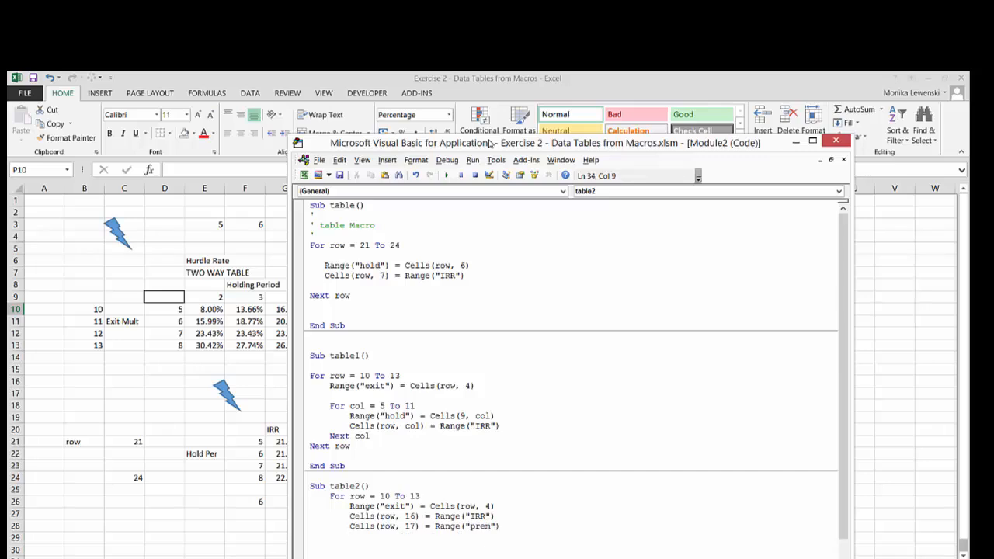
# Close the table2 loop with Next row and remove the blank lines before End Sub
pyautogui.write('next rw')
pyautogui.press('BackSpace')
pyautogui.write('ow')
pyautogui.press('Down')
pyautogui.press('BackSpace')
pyautogui.press('BackSpace')
pyautogui.press('BackSpace')
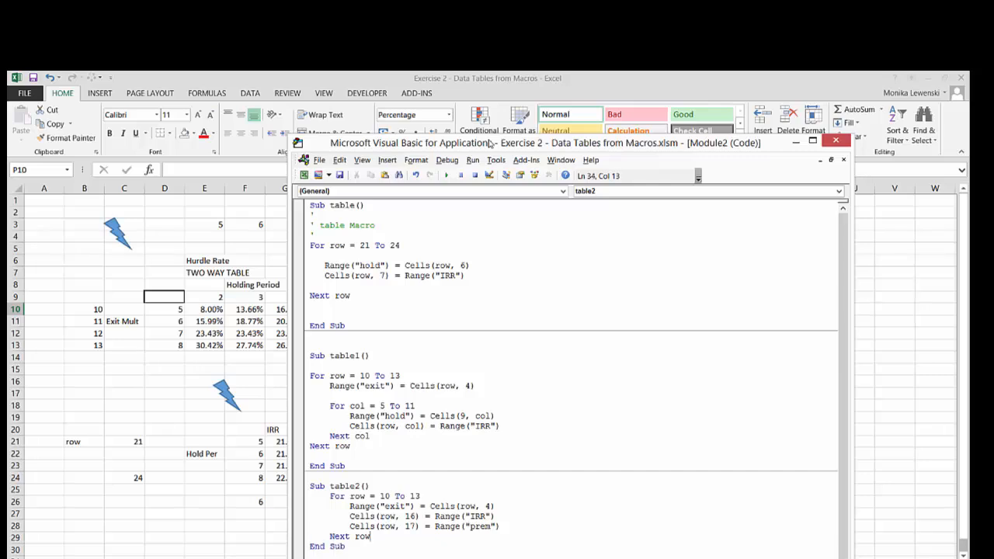
# Switch to the worksheet and copy the lightning bolt above the two-way table to cell S2, beside the one-way table
pyautogui.click(887, 284)
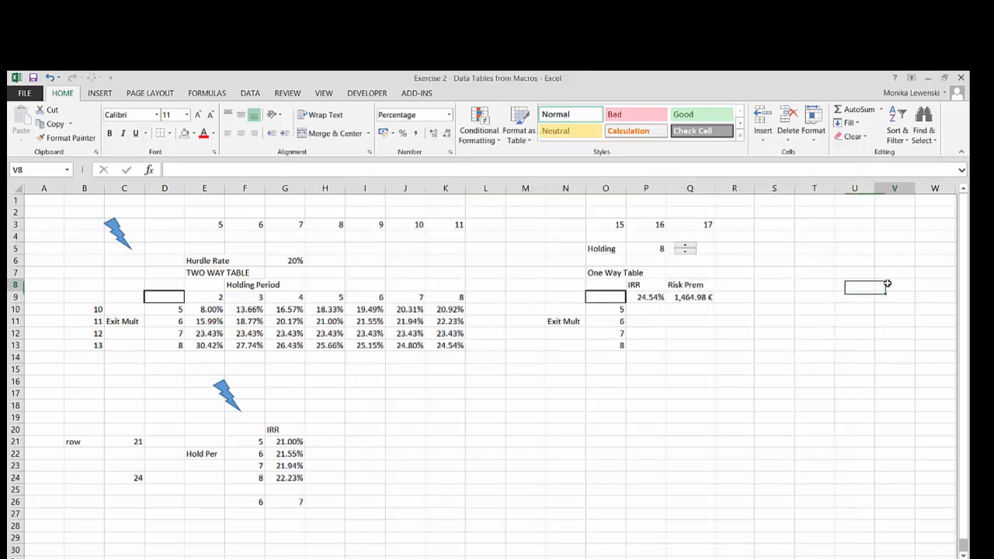
pyautogui.rightClick(118, 229)
pyautogui.press('Escape')
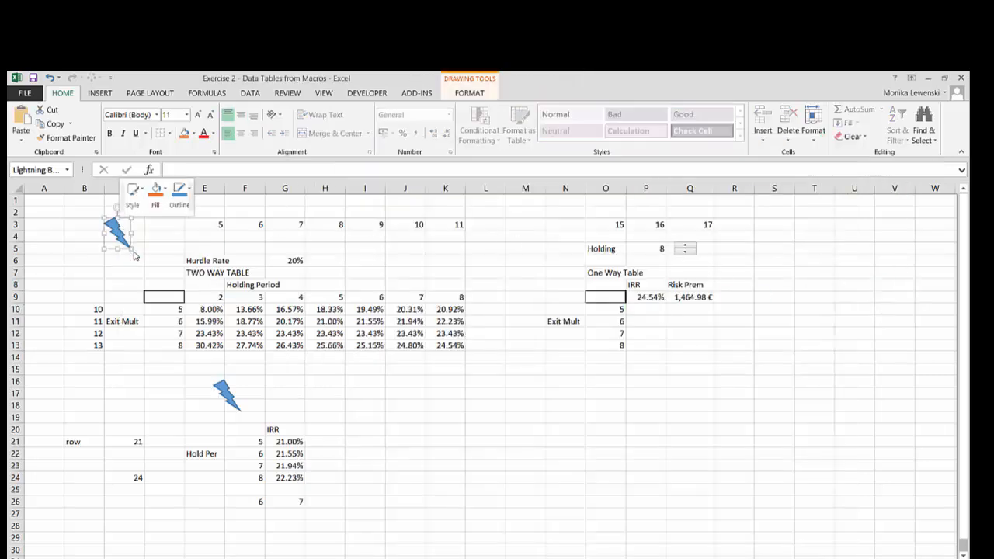
pyautogui.click(759, 216)
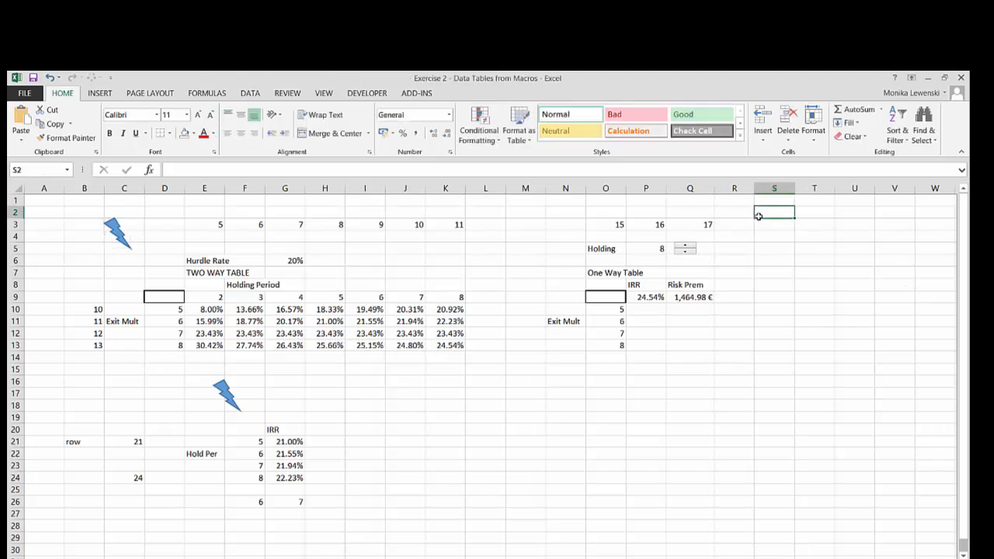
pyautogui.hotkey('ctrl', 'v')
pyautogui.click(779, 343)
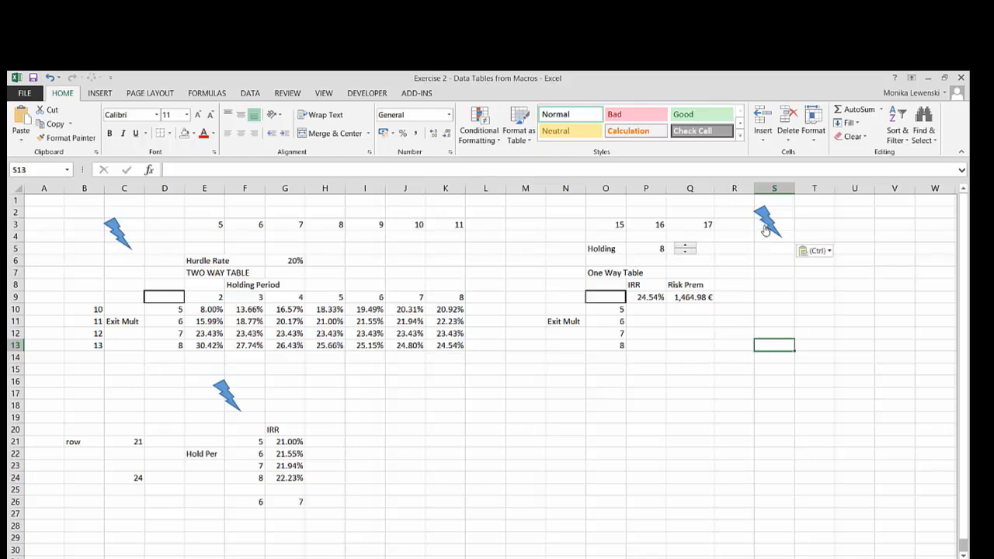
# Assign the table2 macro to the pasted lightning bolt and deselect the shape
pyautogui.rightClick(764, 230)
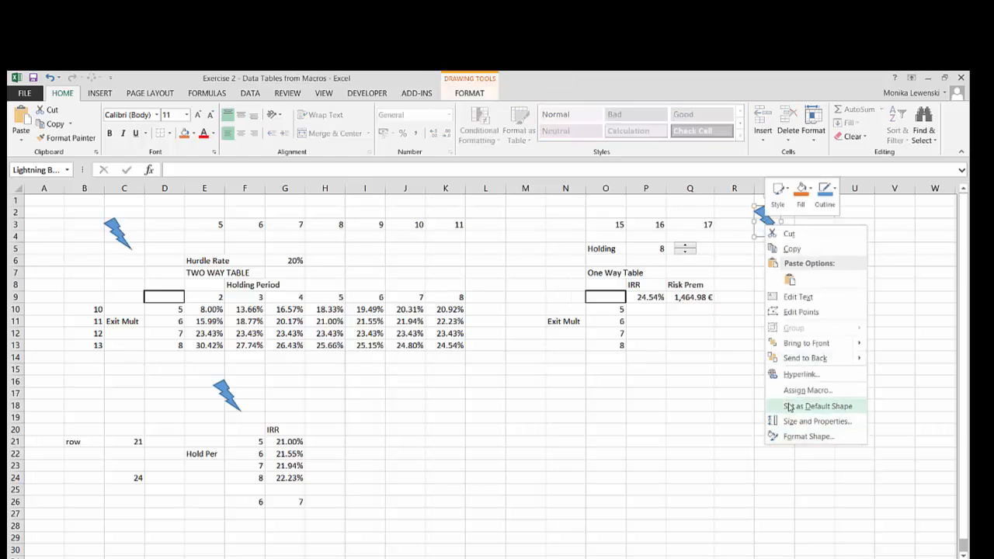
pyautogui.click(804, 390)
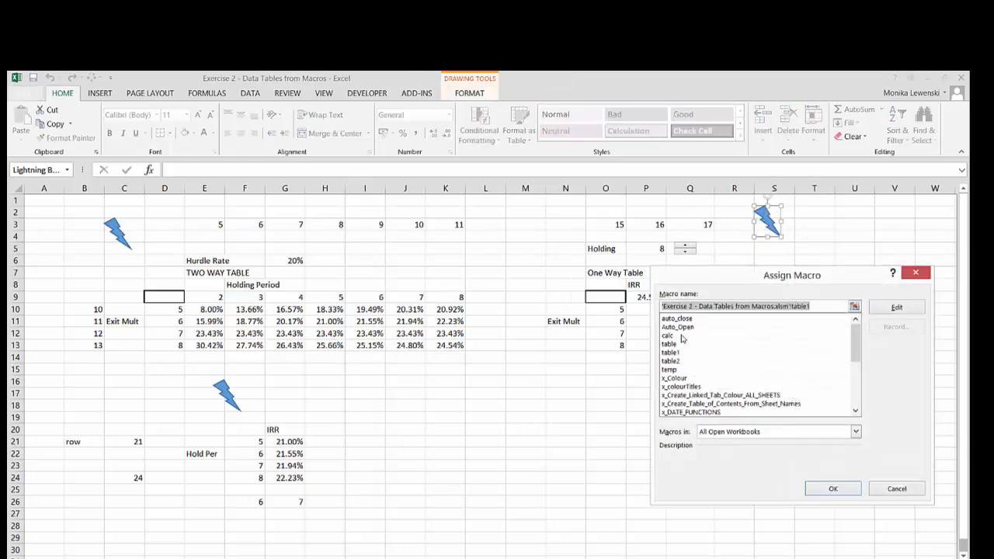
pyautogui.click(673, 361)
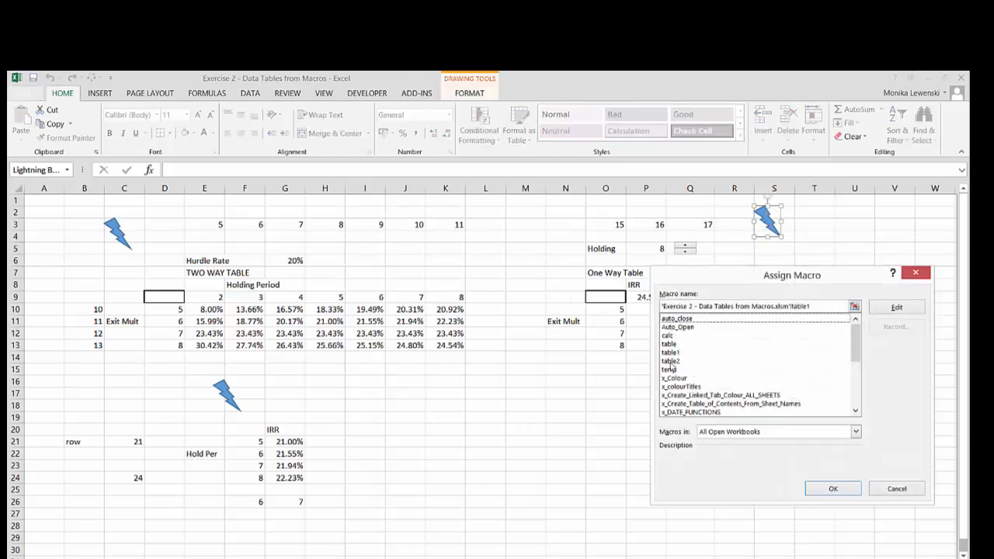
pyautogui.click(832, 488)
pyautogui.click(789, 392)
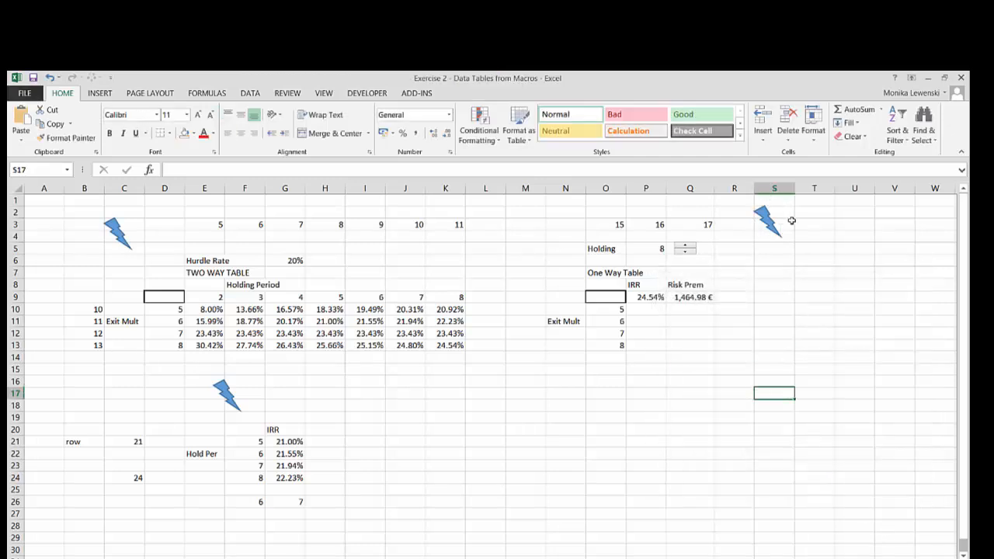
# Run table2 from its lightning bolt to fill the IRR and Risk Prem columns of the one-way table
pyautogui.click(768, 224)
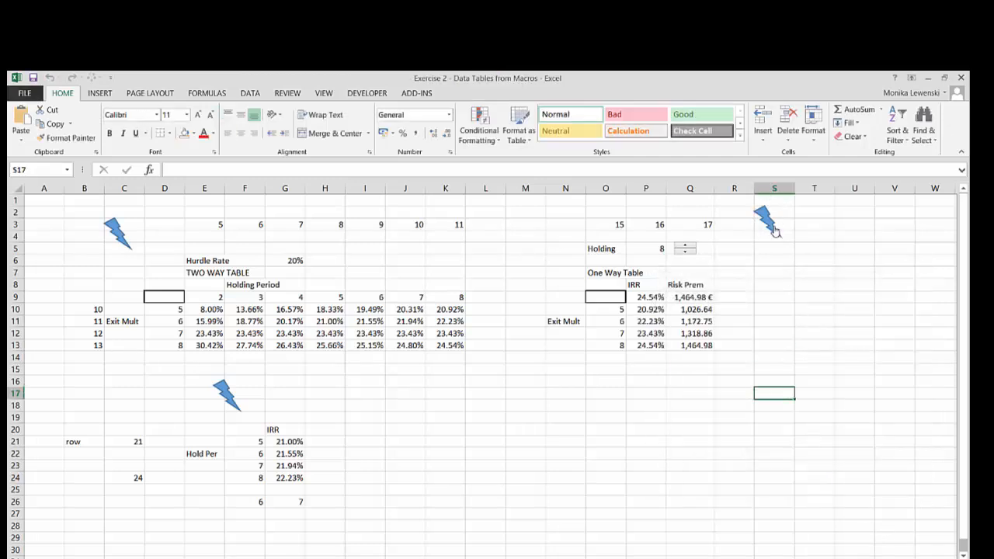
pyautogui.click(687, 394)
pyautogui.click(588, 558)
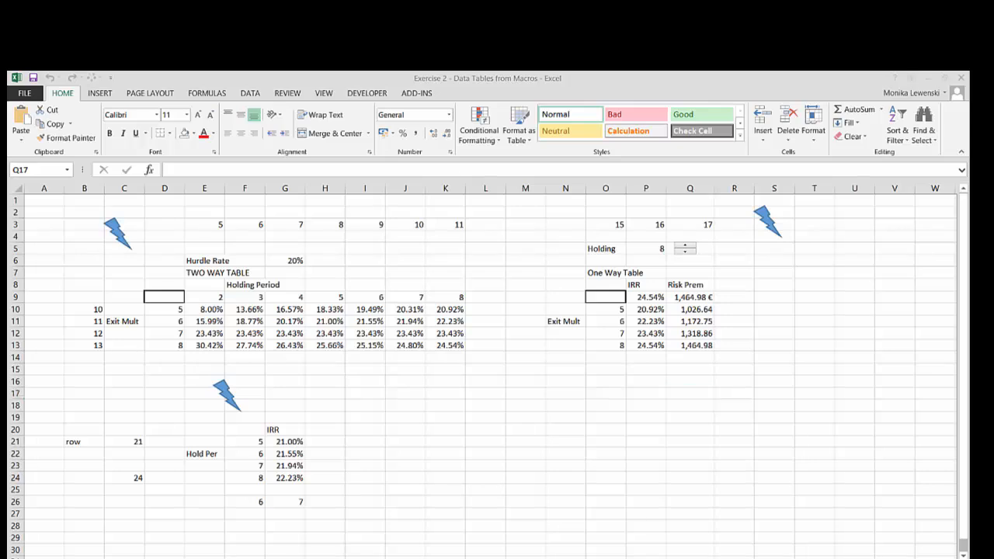